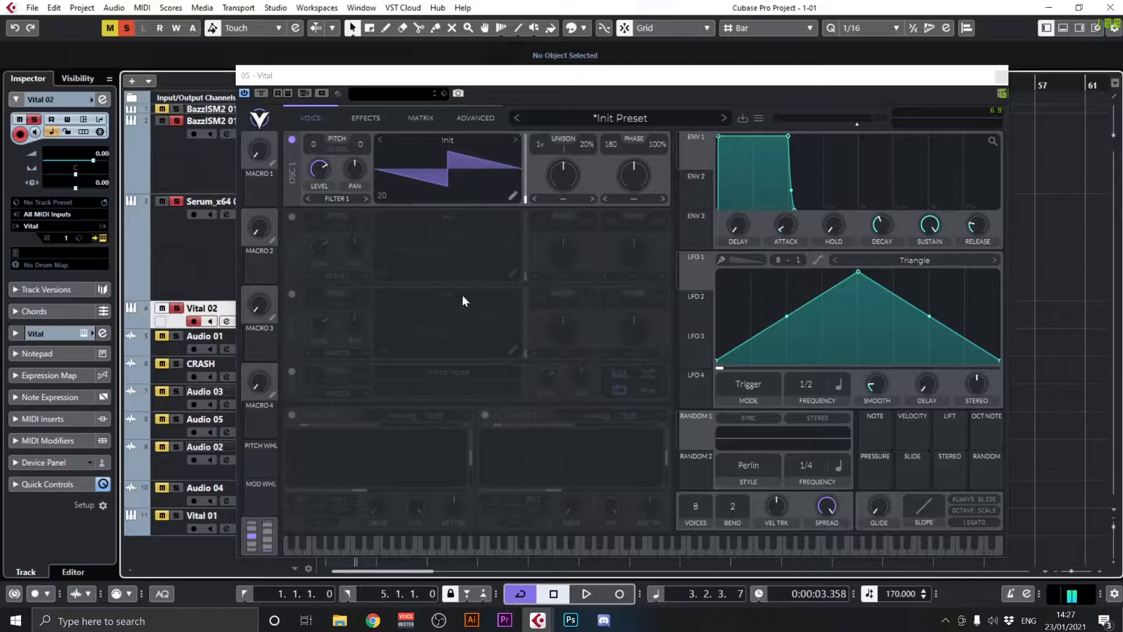
Reposition the Vital plugin window and inspect the transpose snap options of oscillator 1
drag(333, 82, 305, 65)
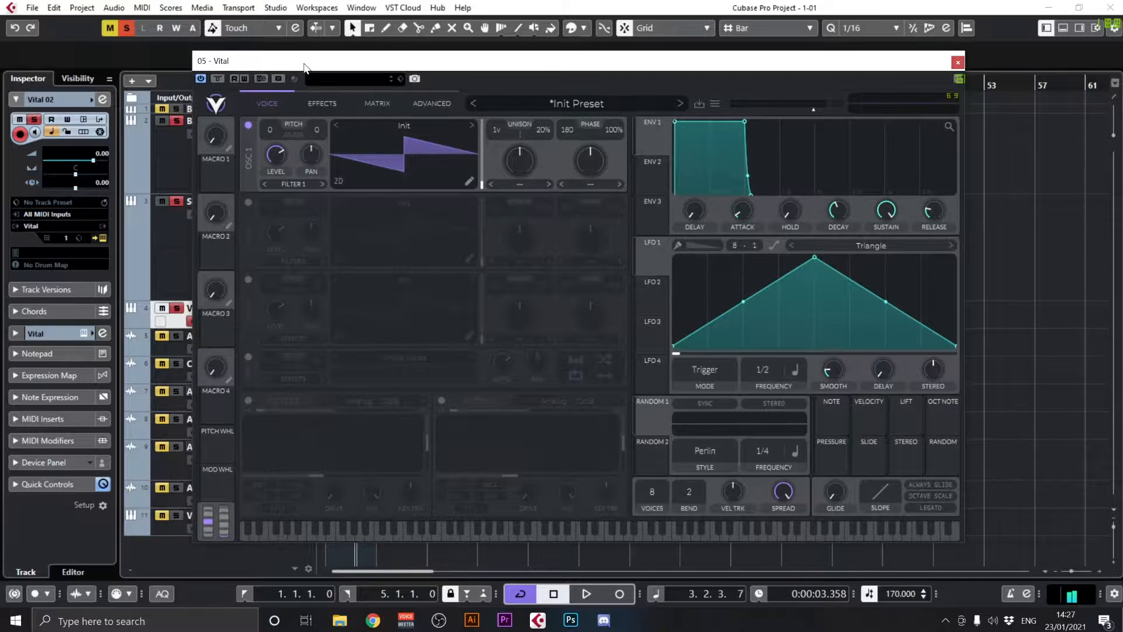
click(294, 135)
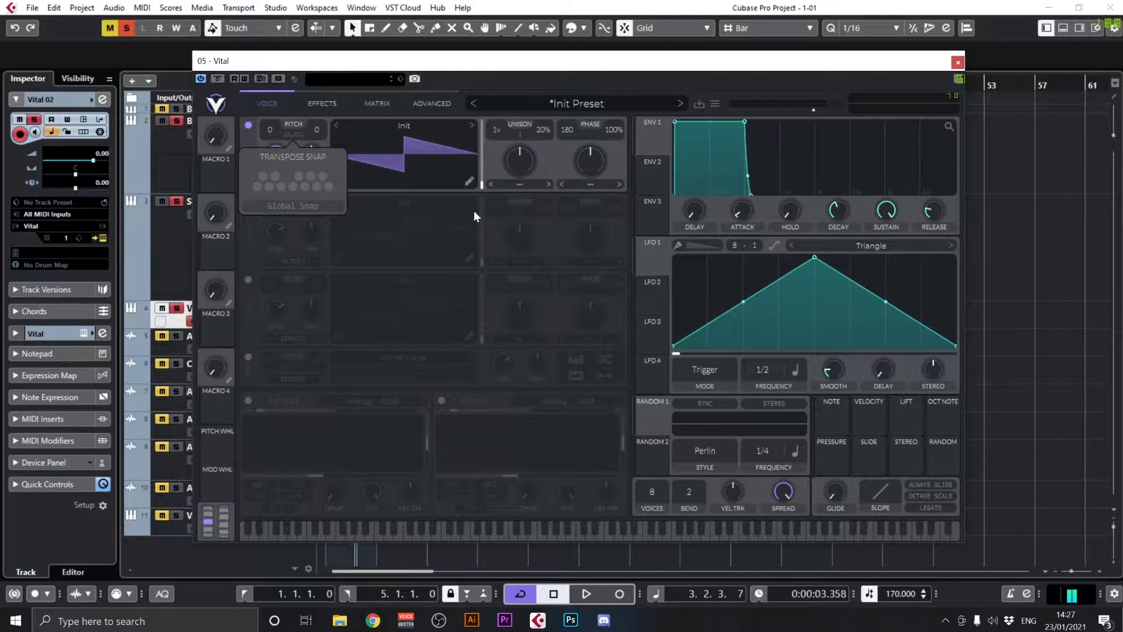
click(512, 78)
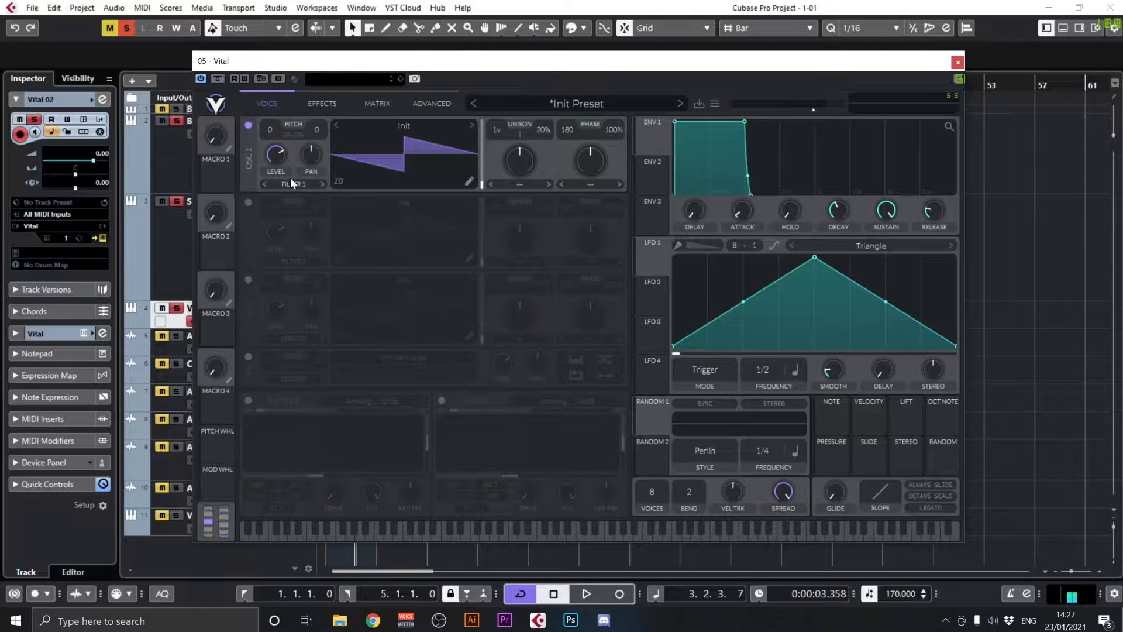
Load the Glorkglunk wavetable Water Razor into oscillator 1 and transpose the oscillator to -24 semitones
click(439, 140)
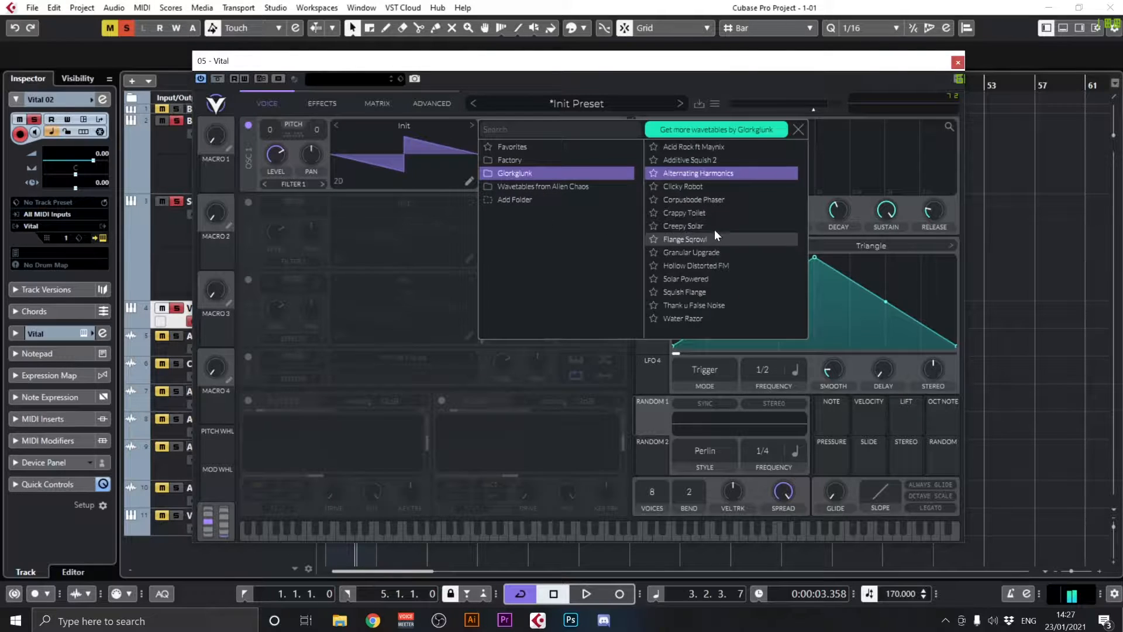
click(717, 320)
click(394, 149)
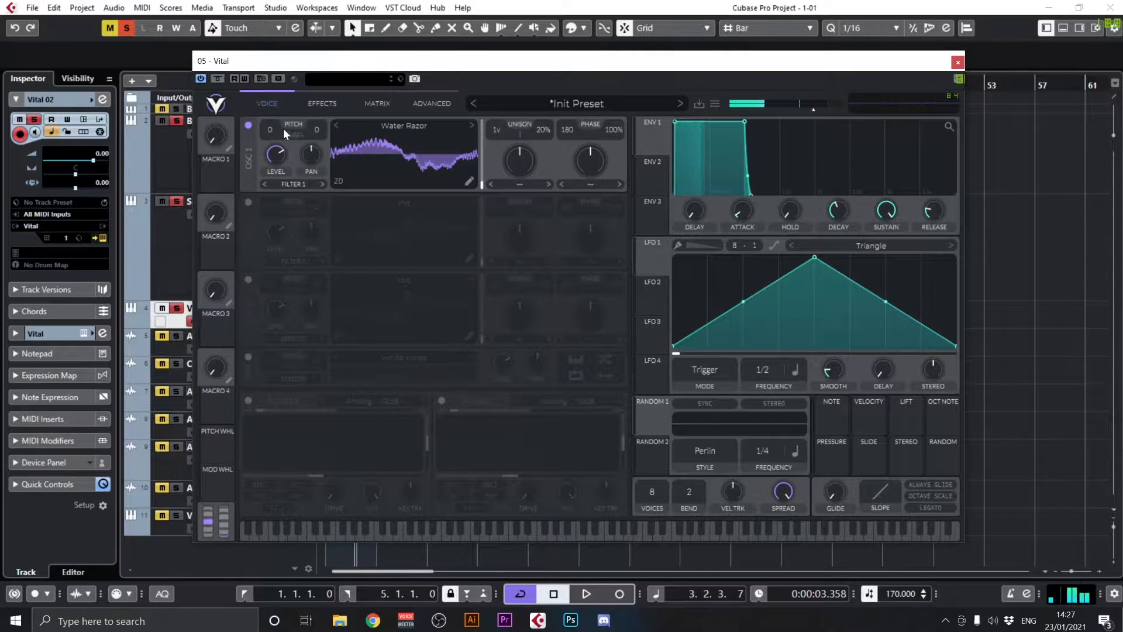
drag(283, 128, 298, 241)
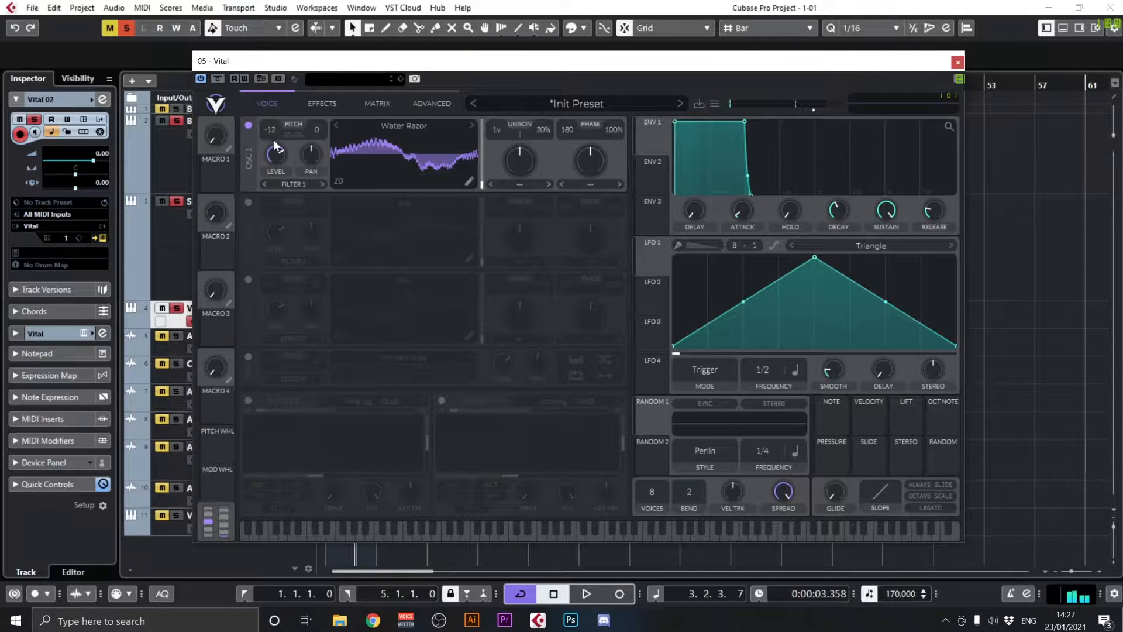
drag(272, 175, 279, 215)
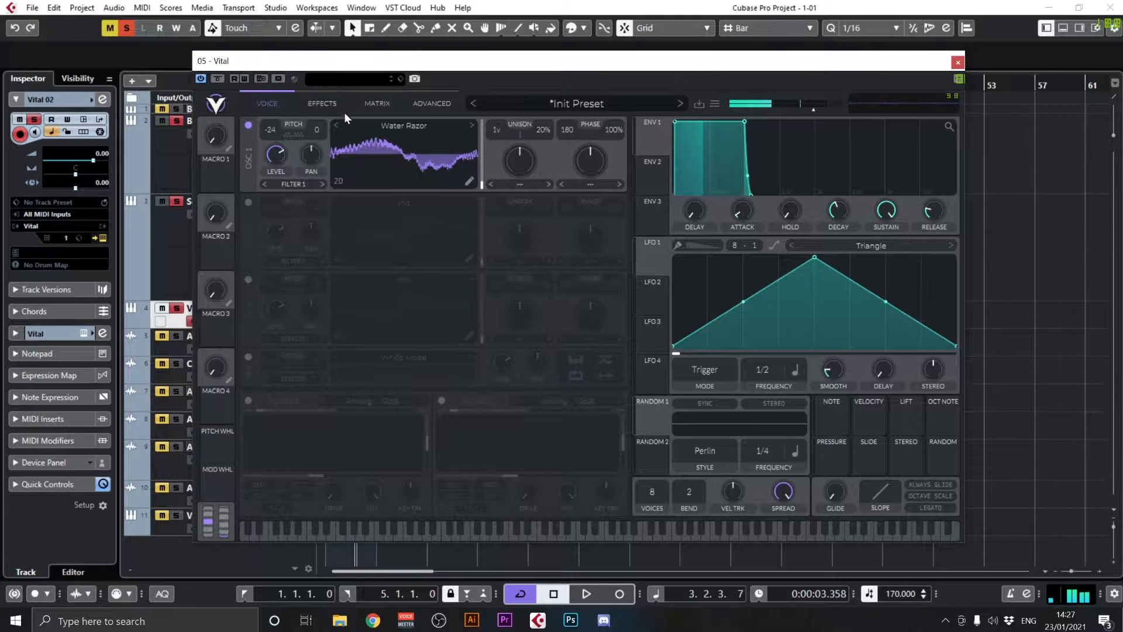
Switch oscillator 1 back through Thank u False Noise to the Squish Flange wavetable and raise its wavetable position to near the maximum
click(337, 125)
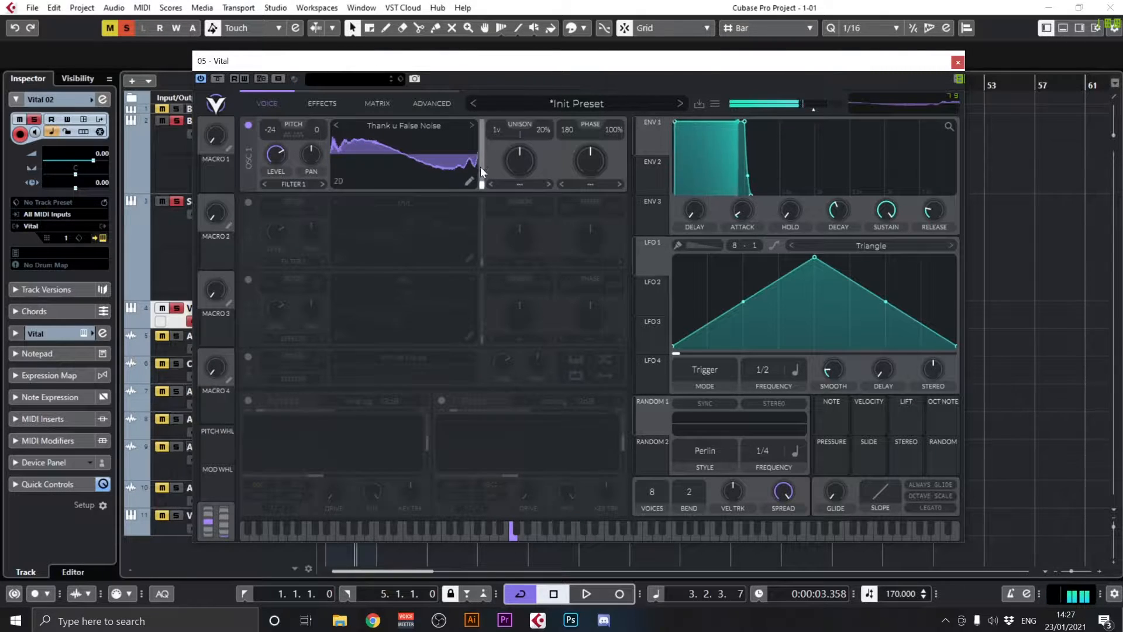
drag(485, 151, 486, 177)
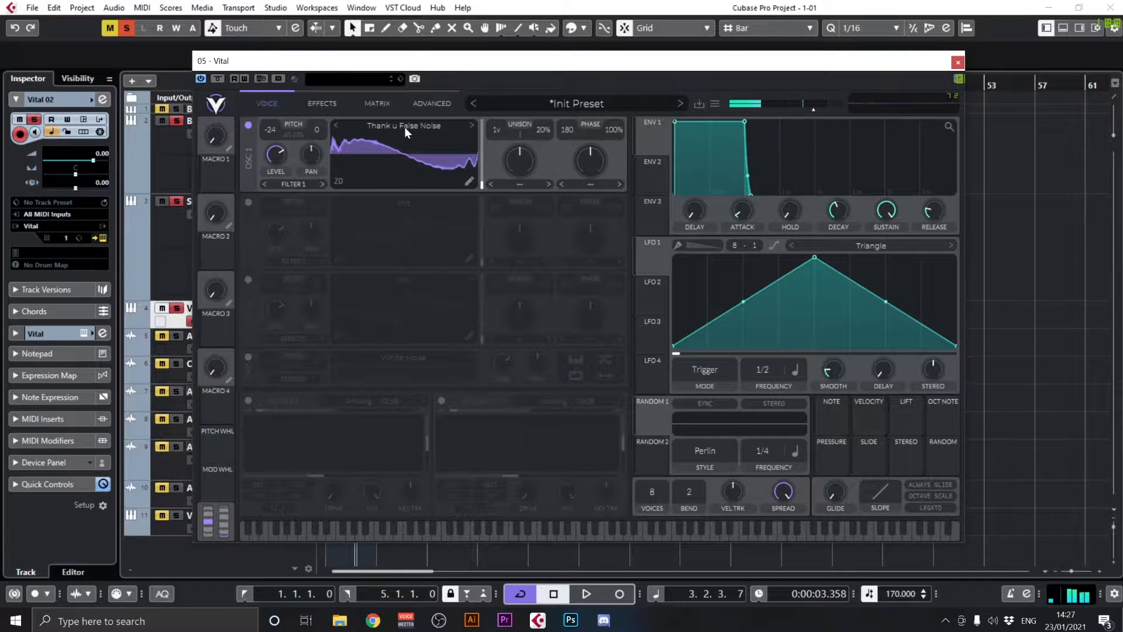
click(337, 125)
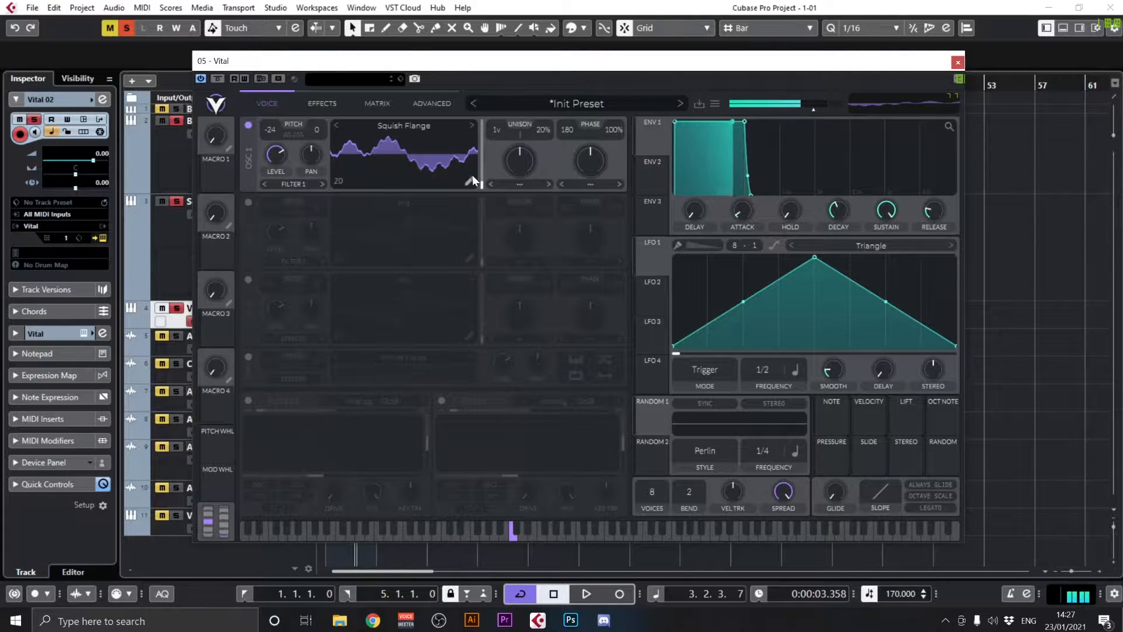
drag(481, 183, 483, 143)
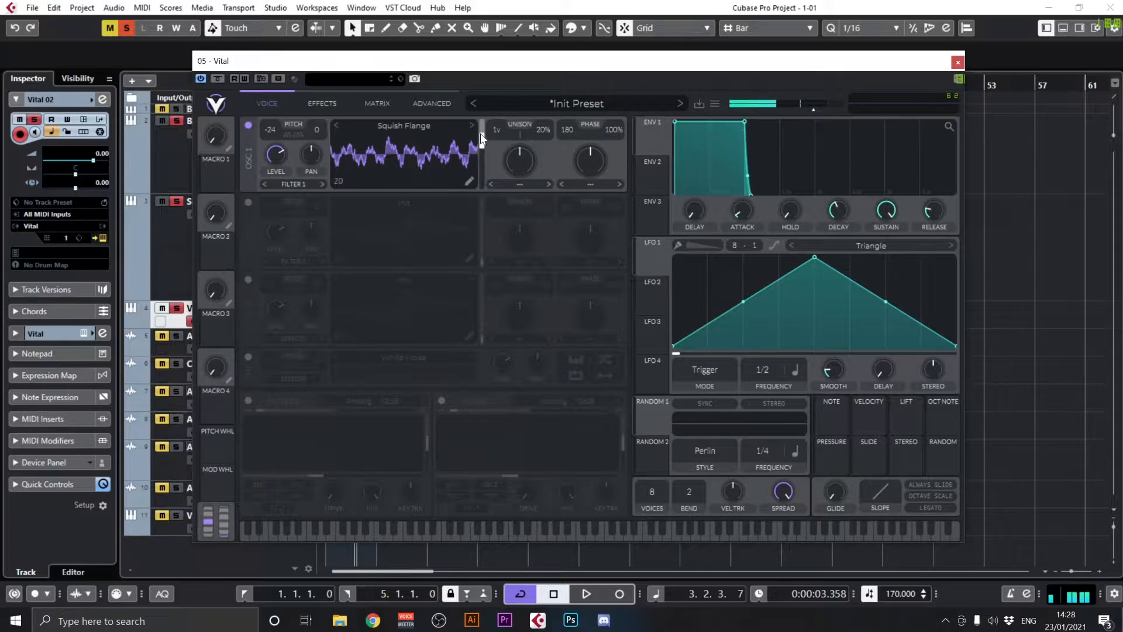
Audition the Staircase Down, Saw Down, Saw Up and Sin shapes on LFO 1, ending on Triangle again
click(857, 246)
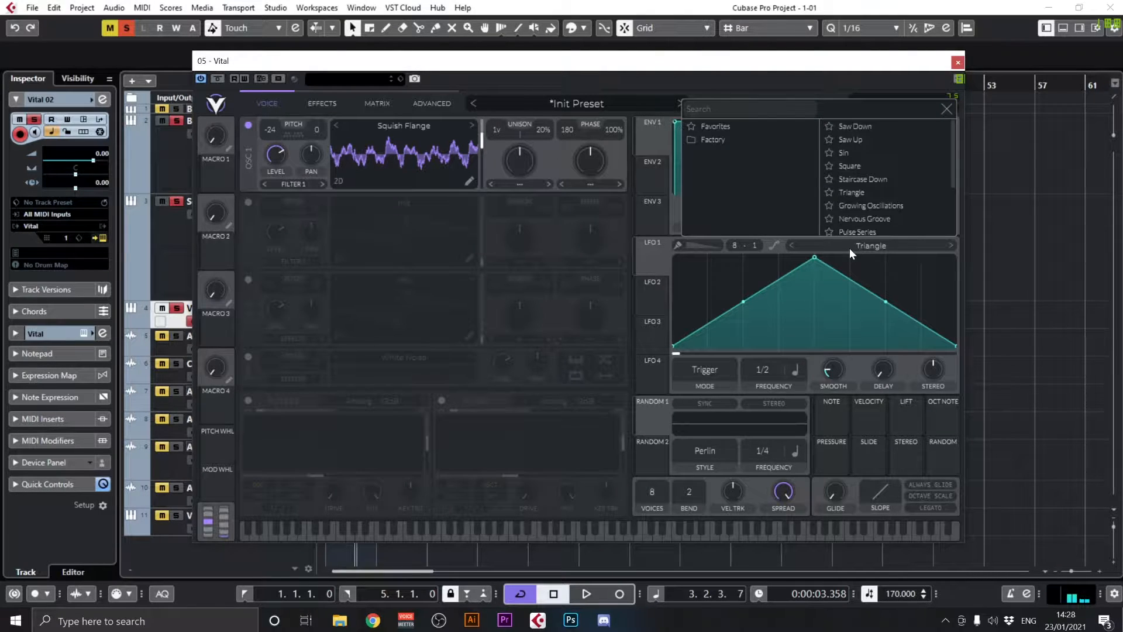
click(859, 180)
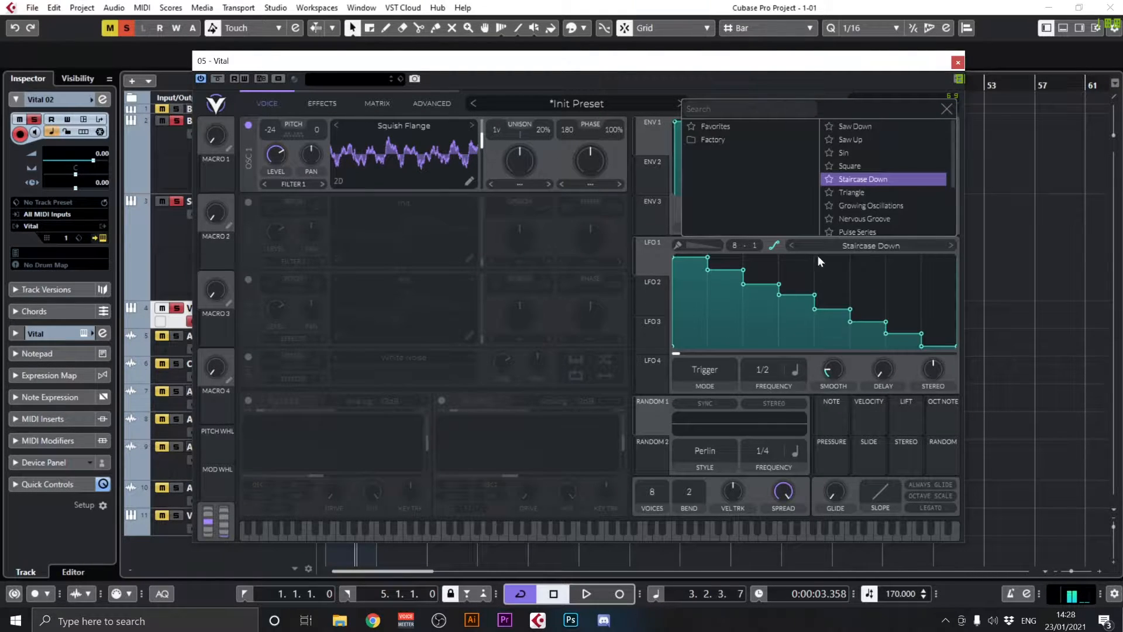
click(861, 124)
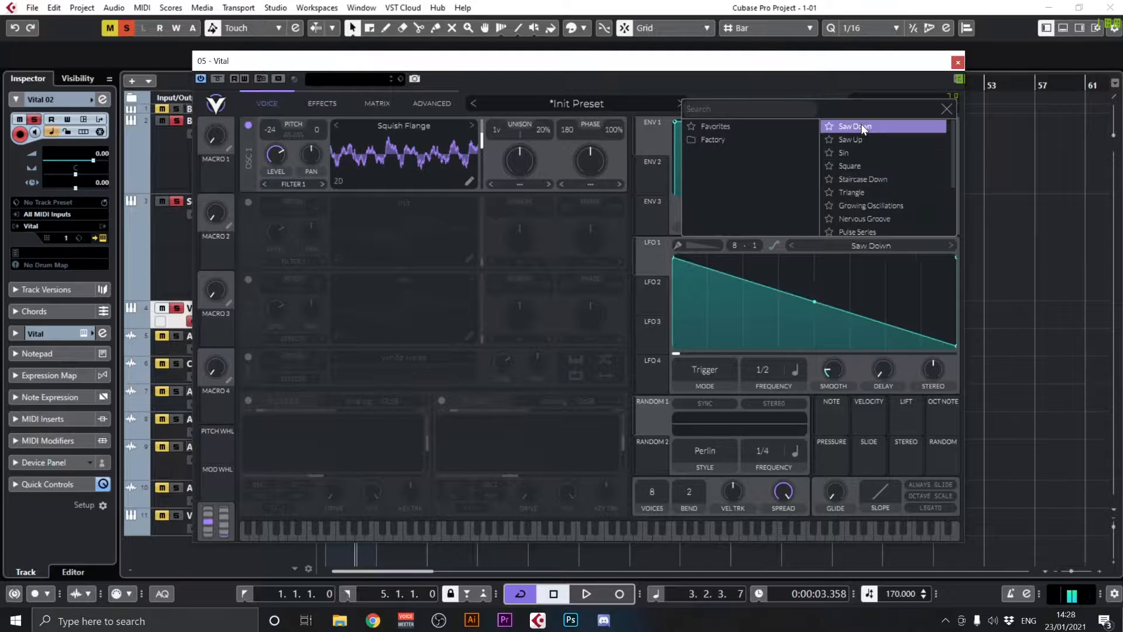
click(861, 140)
click(871, 153)
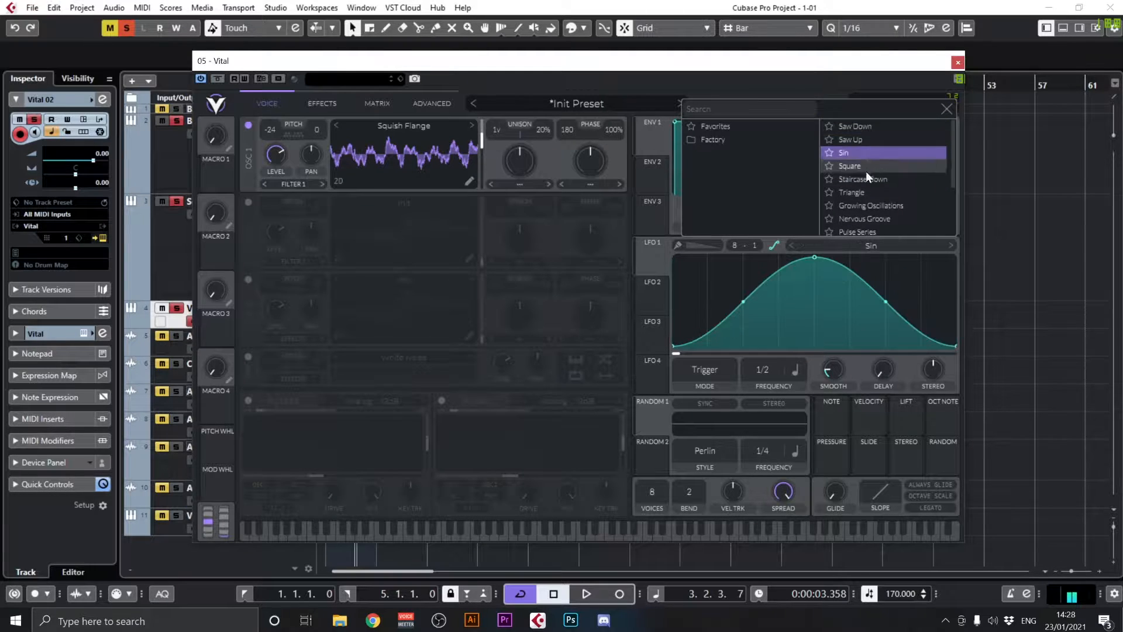
click(851, 192)
click(823, 307)
Assign LFO 1 to modulate oscillator 1's transpose and snap the transposition to the C note
drag(652, 254, 292, 132)
mouse_move(291, 132)
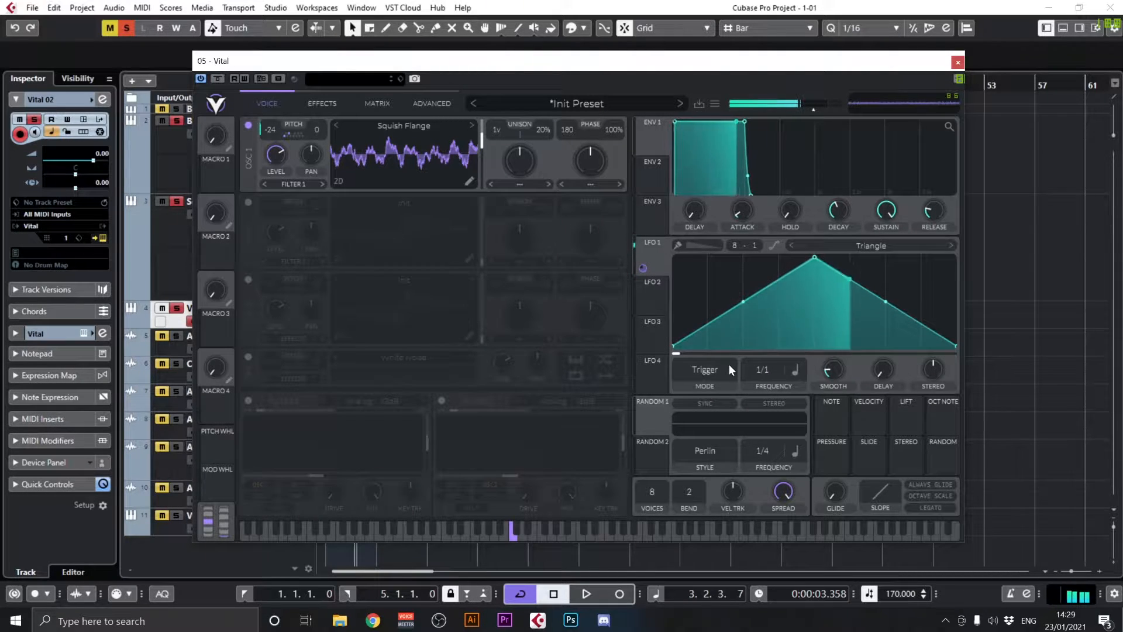
click(295, 132)
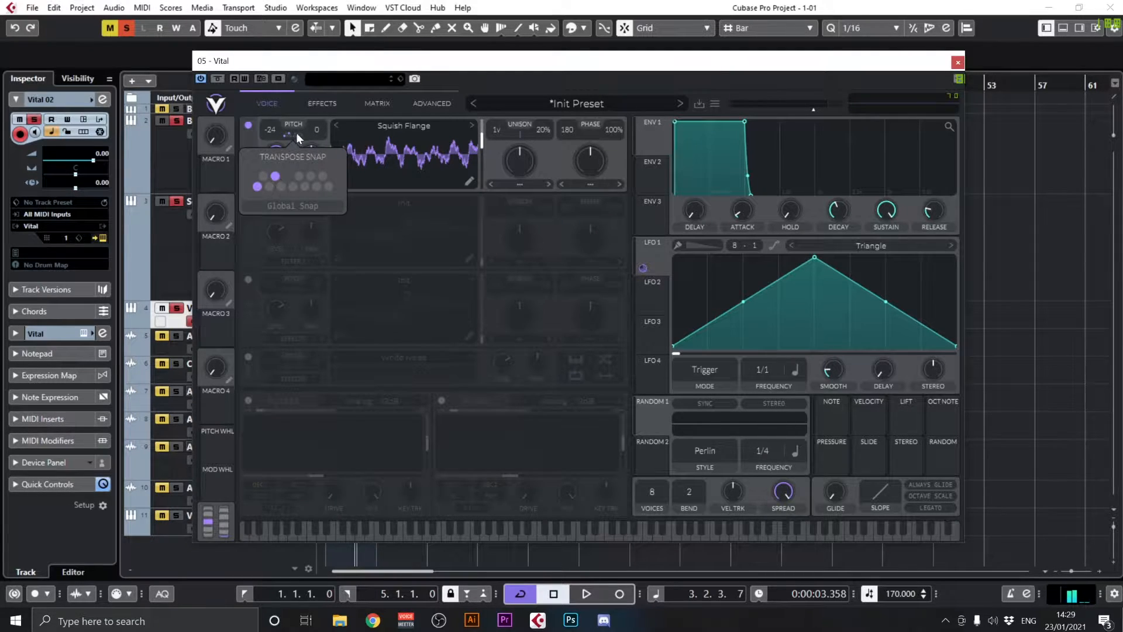
click(257, 187)
click(256, 188)
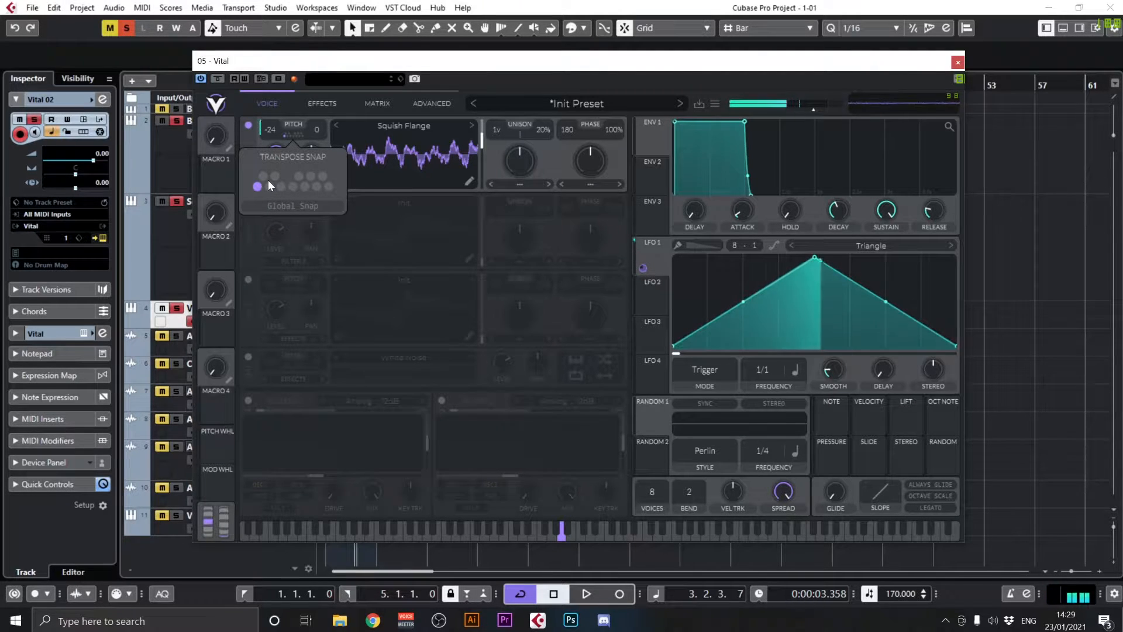
Add D# and F# to oscillator 1's transpose snap alongside C, leaving F switched off
click(275, 176)
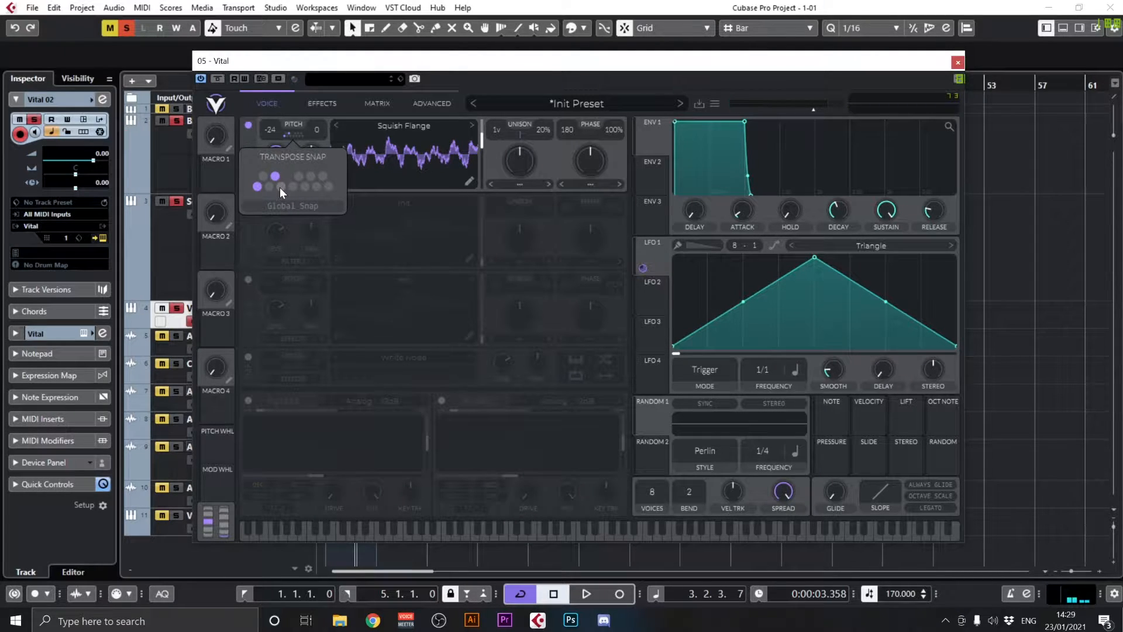
click(299, 176)
click(256, 187)
click(299, 176)
click(293, 186)
click(299, 177)
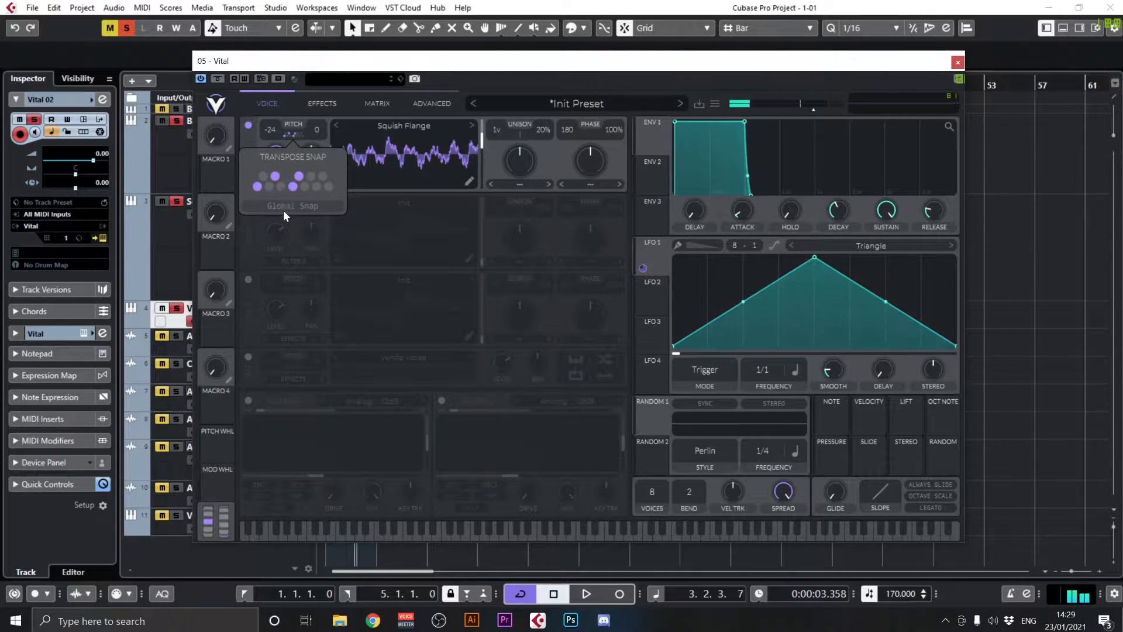
click(294, 186)
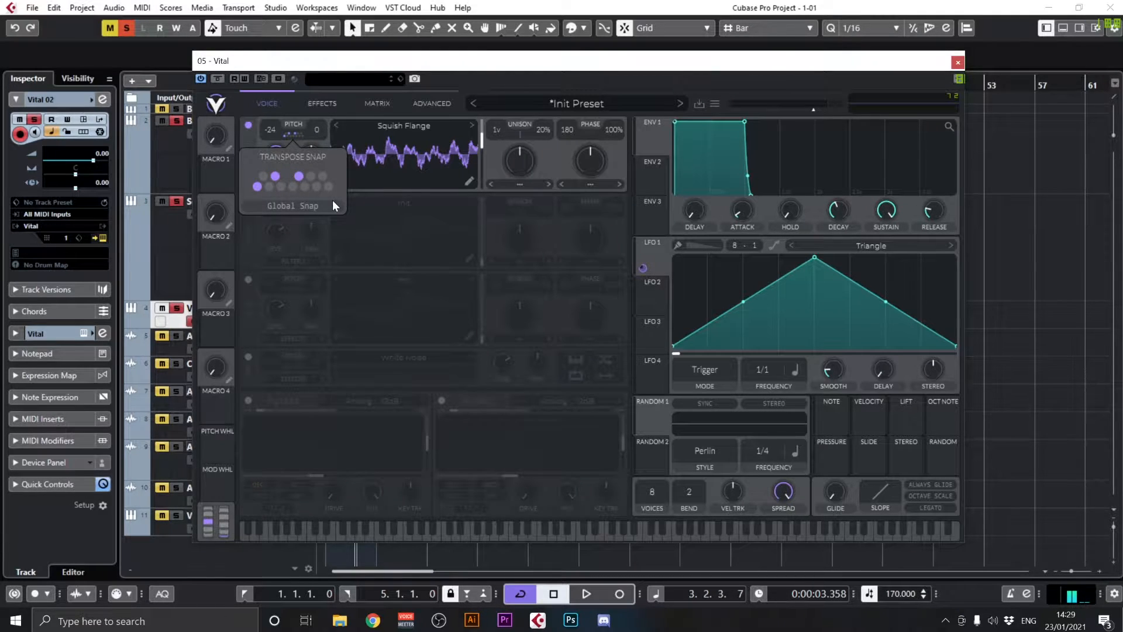
Try the Saw Up shape on LFO 1 and change it to Staircase Down with the frequency at 1/1
click(861, 246)
click(857, 142)
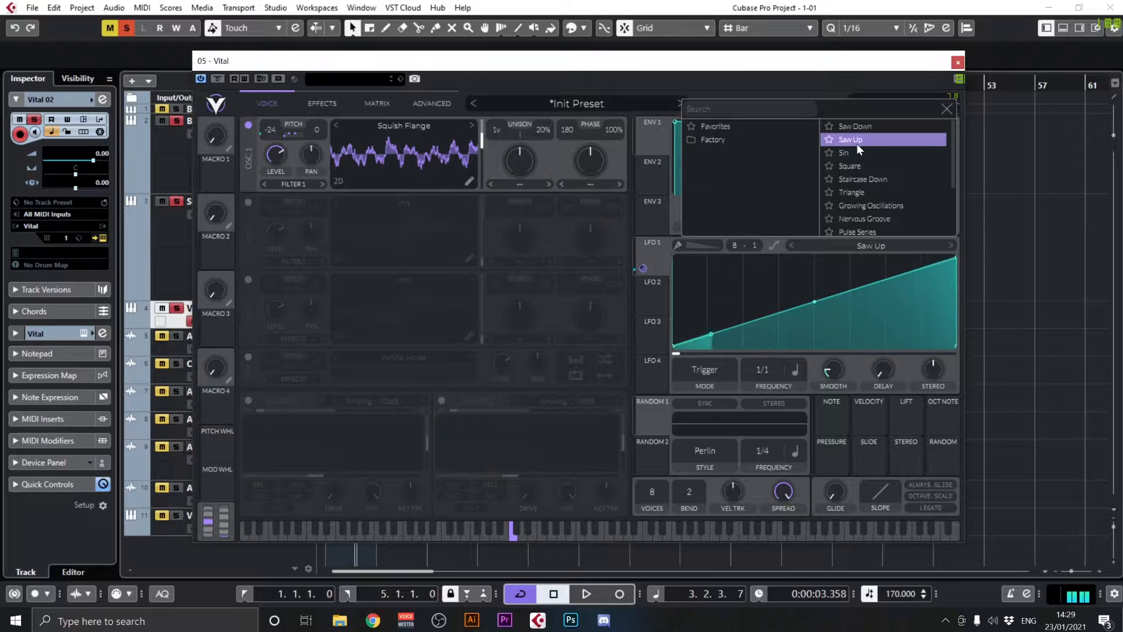
click(883, 180)
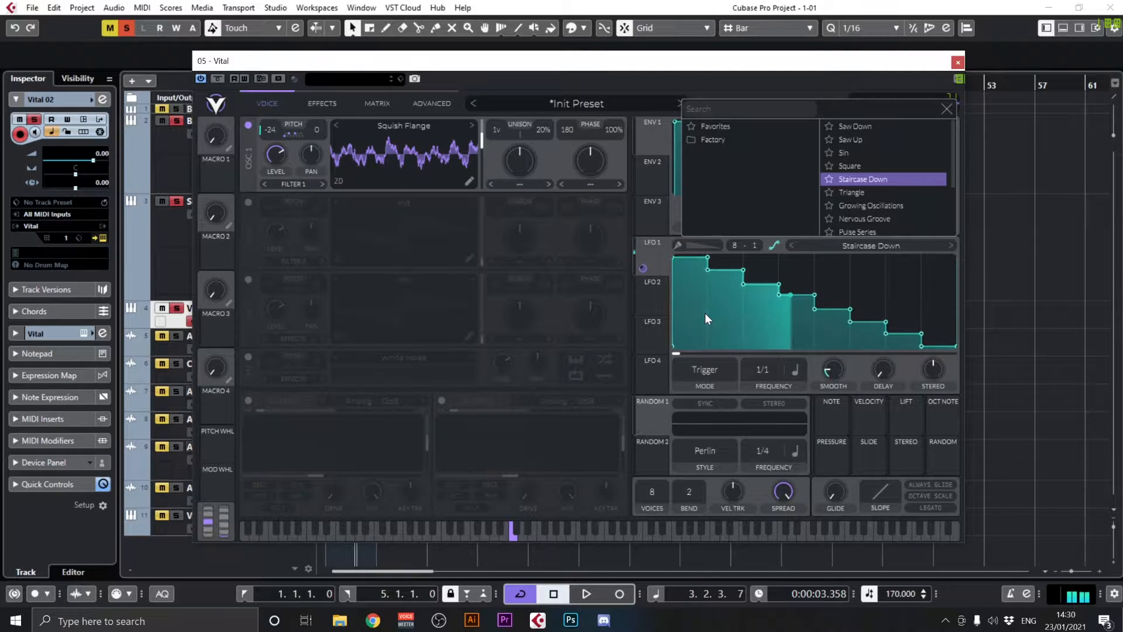
click(768, 382)
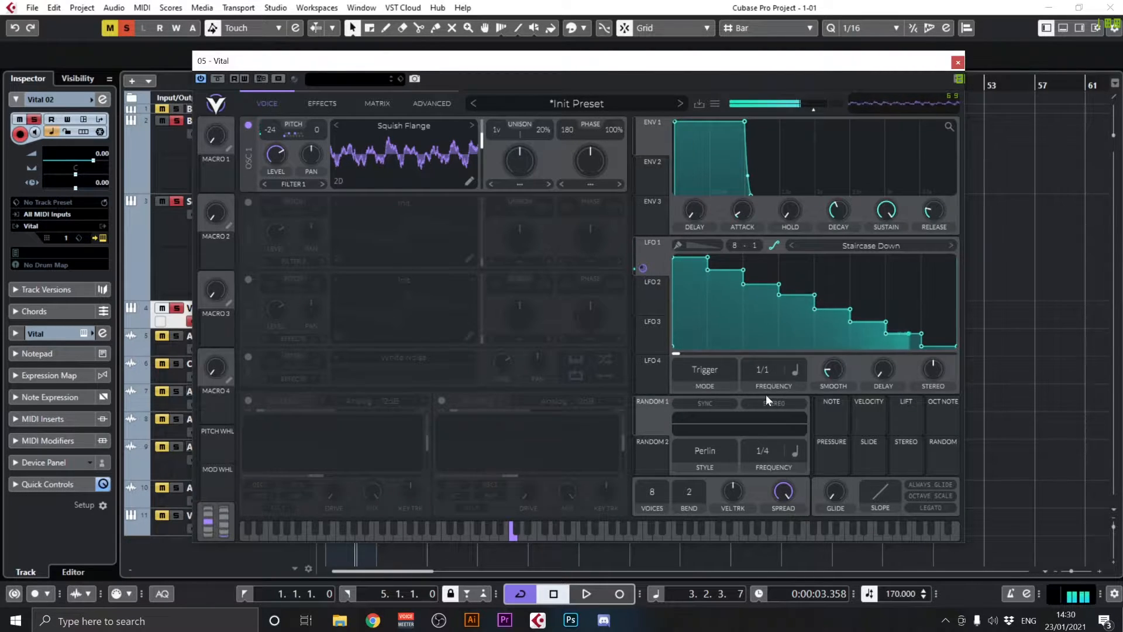
mouse_move(770, 369)
mouse_down()
mouse_move(774, 346)
mouse_move(777, 373)
mouse_up()
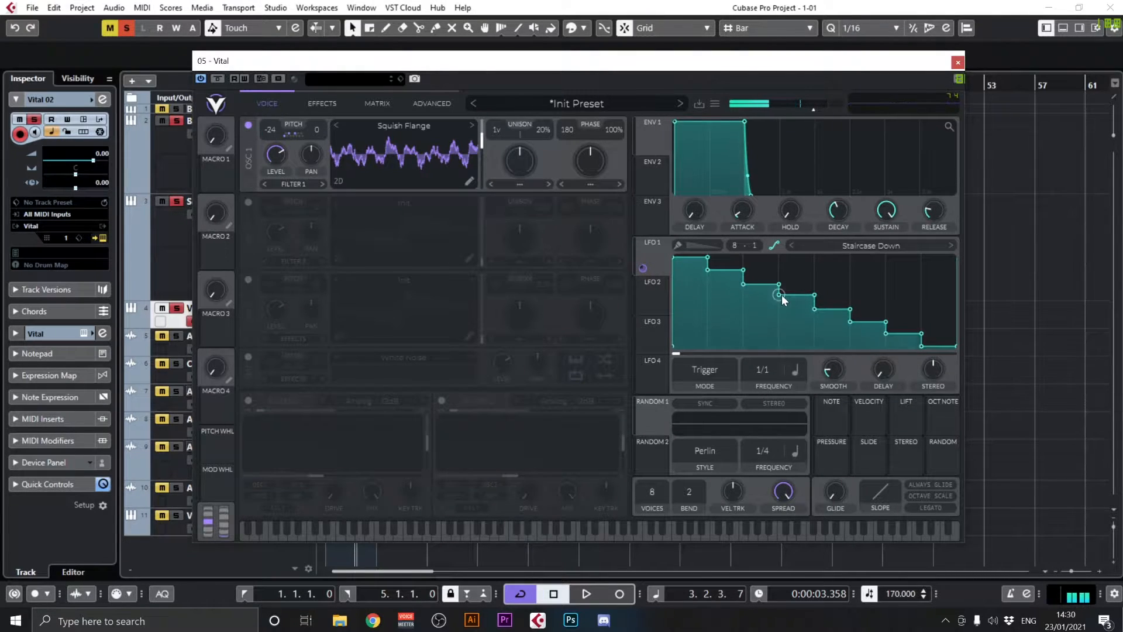
Reshape the middle steps of LFO 1's Staircase Down curve by moving its points vertically
drag(781, 293, 781, 353)
drag(815, 294, 818, 358)
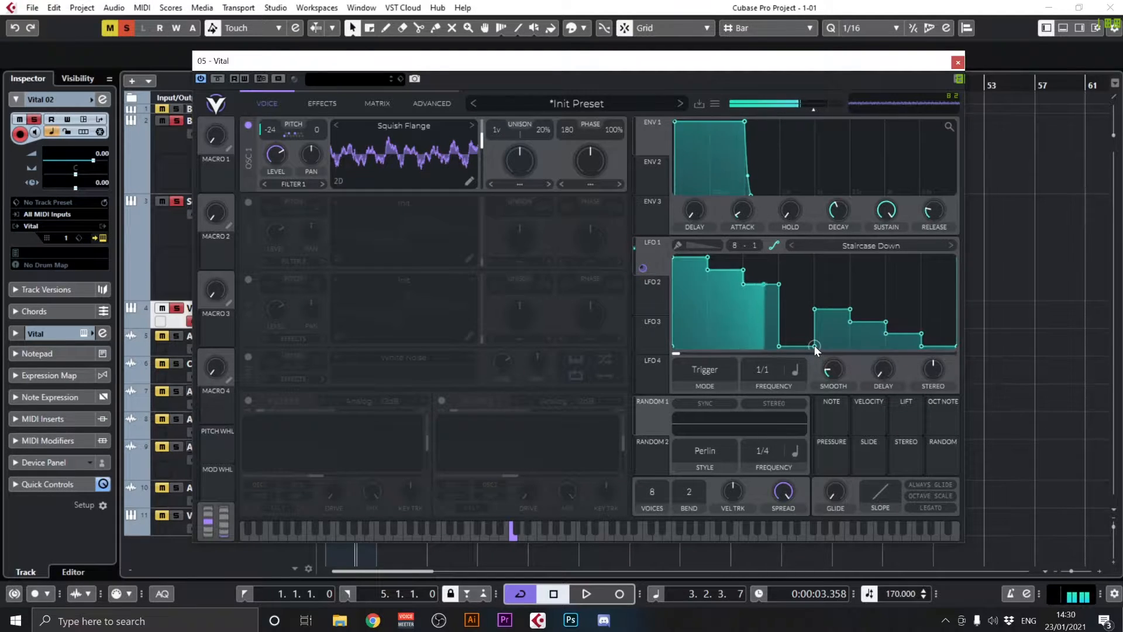
drag(815, 345, 813, 311)
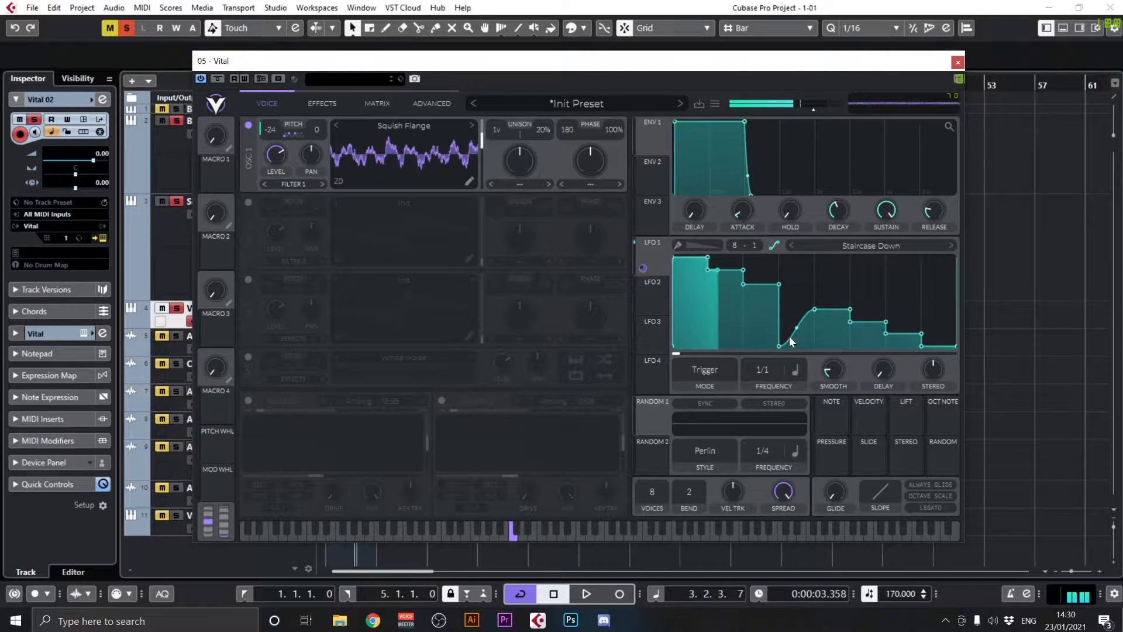
drag(779, 346, 817, 268)
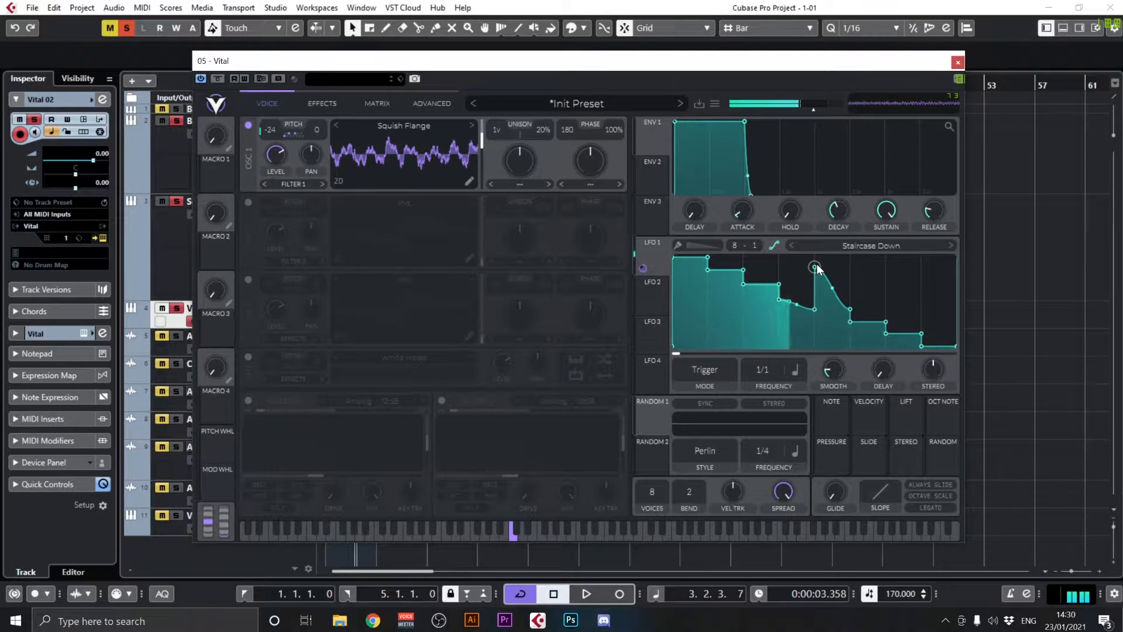
Browse the LFO 1 shape presets from Square through Growing Oscillations, Nervous Groove, Random Pulses and Side Chain to Split Gate
click(791, 245)
click(791, 245)
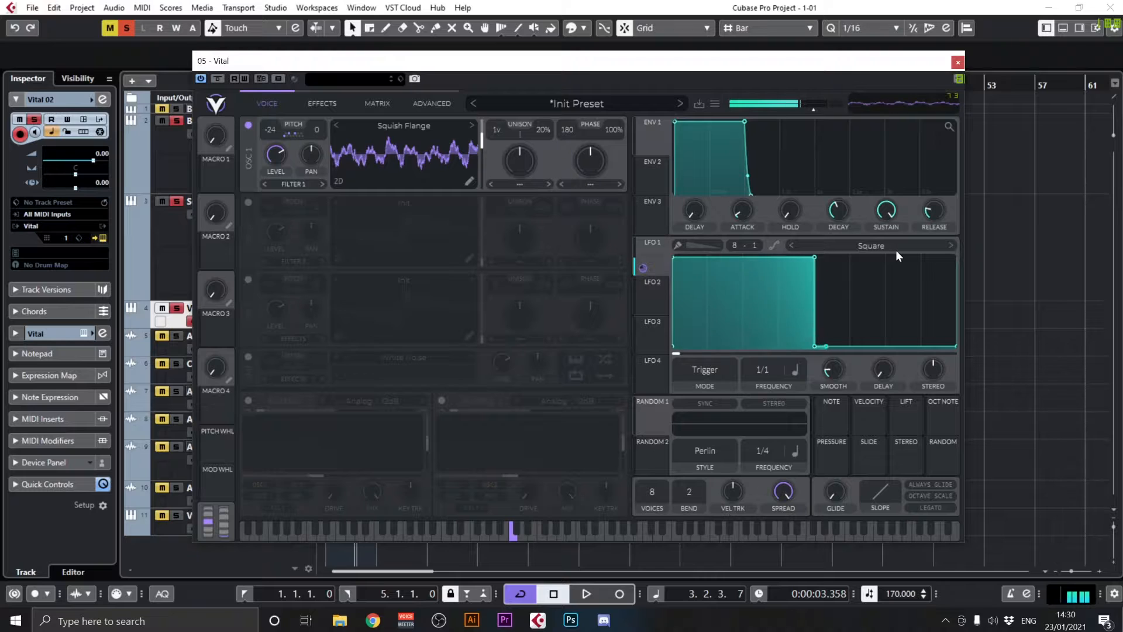
click(949, 246)
click(950, 245)
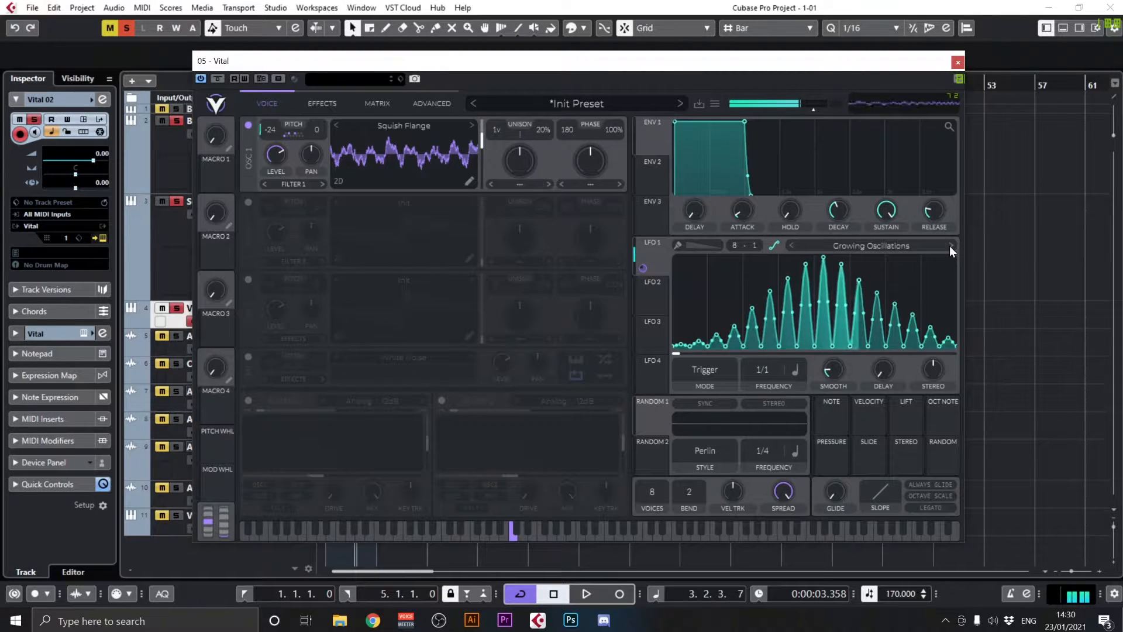
click(950, 246)
click(949, 246)
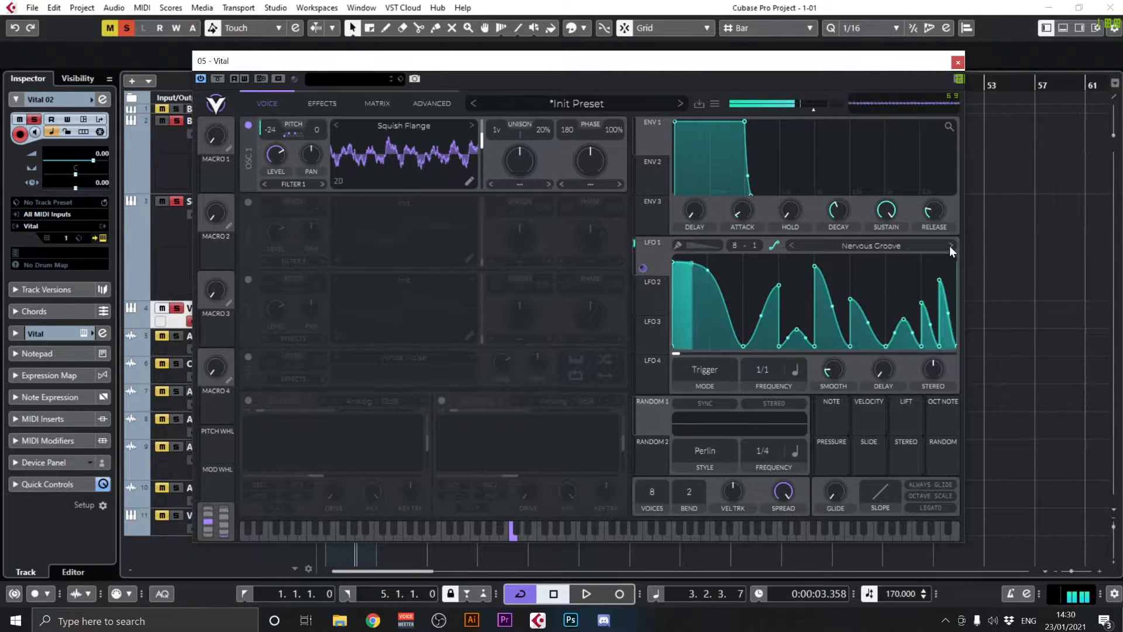
click(950, 246)
click(950, 245)
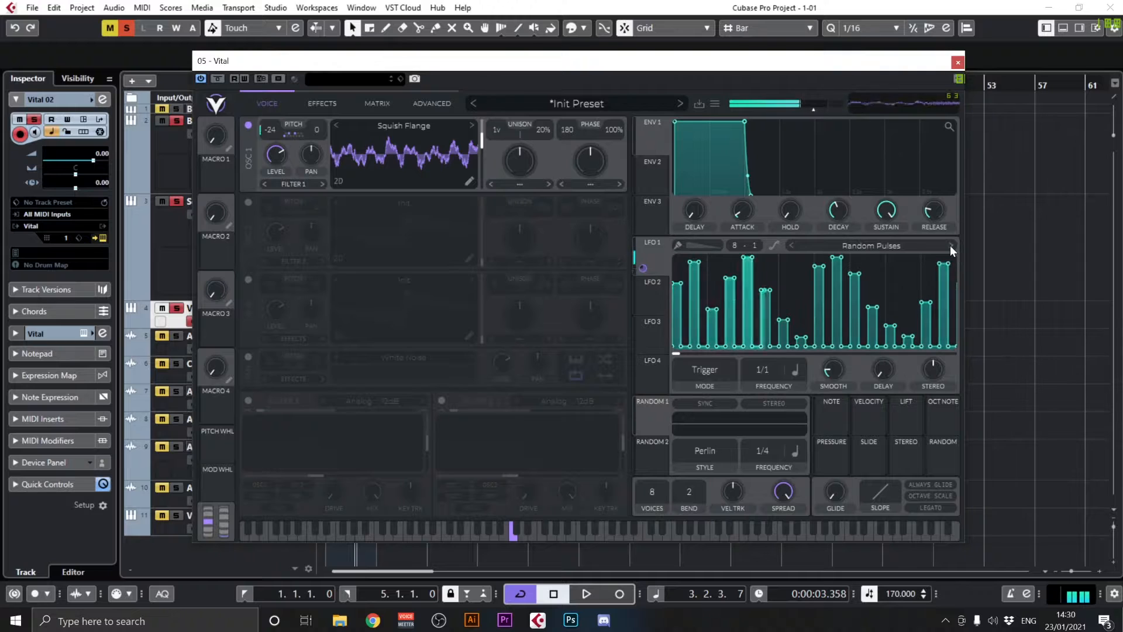
click(950, 244)
click(950, 245)
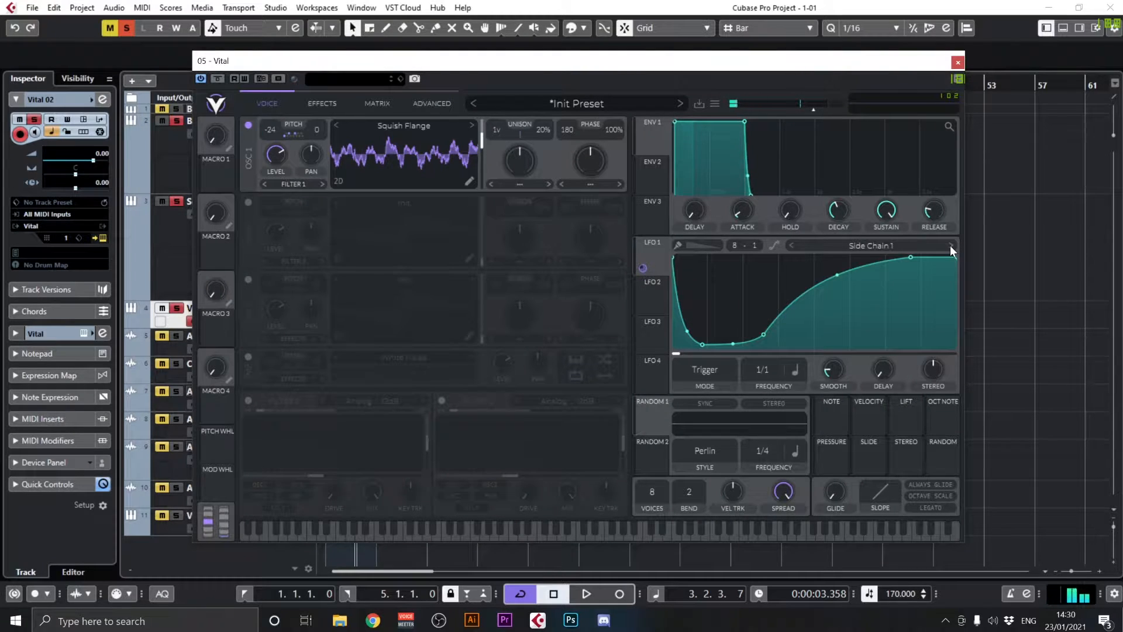
click(951, 244)
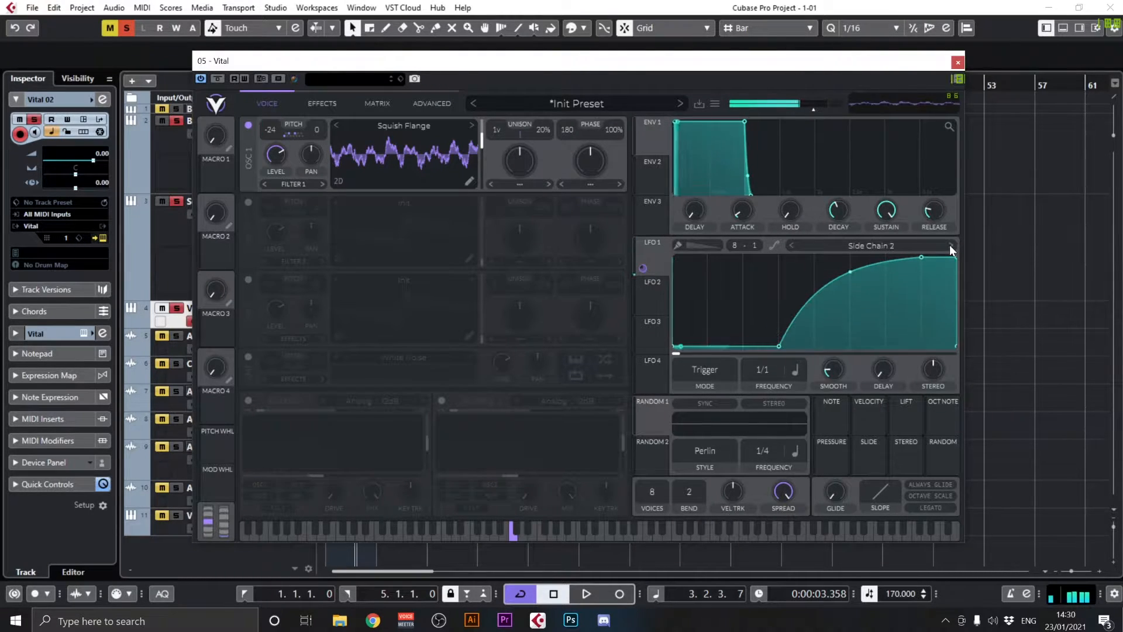
click(950, 245)
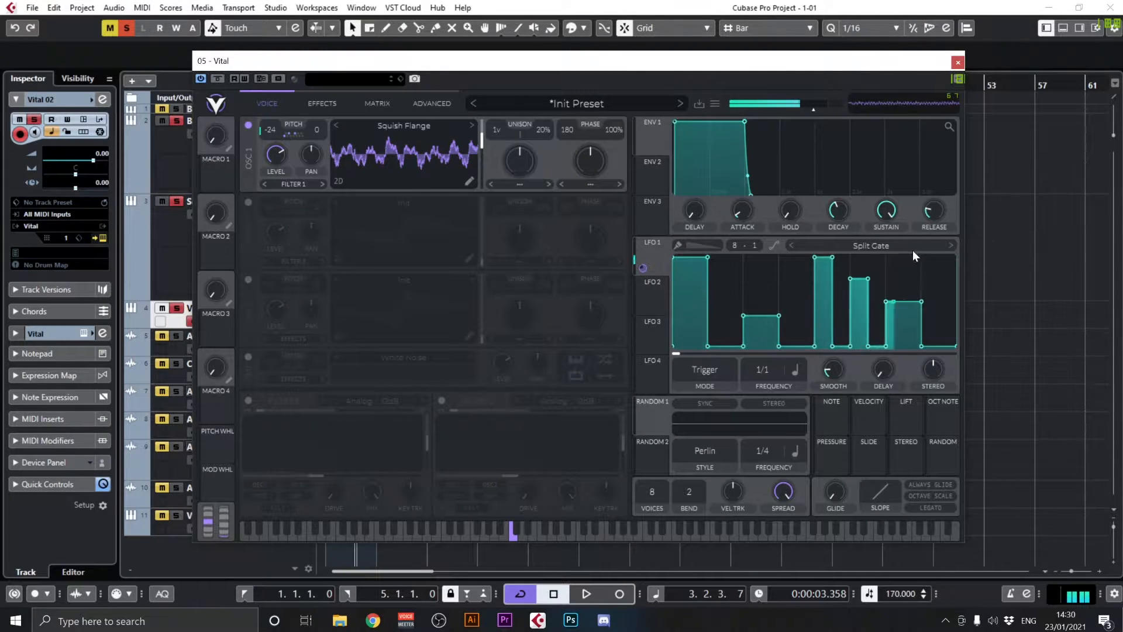
Try the Trance Gate shape on LFO 1 and return it to Split Gate
click(951, 246)
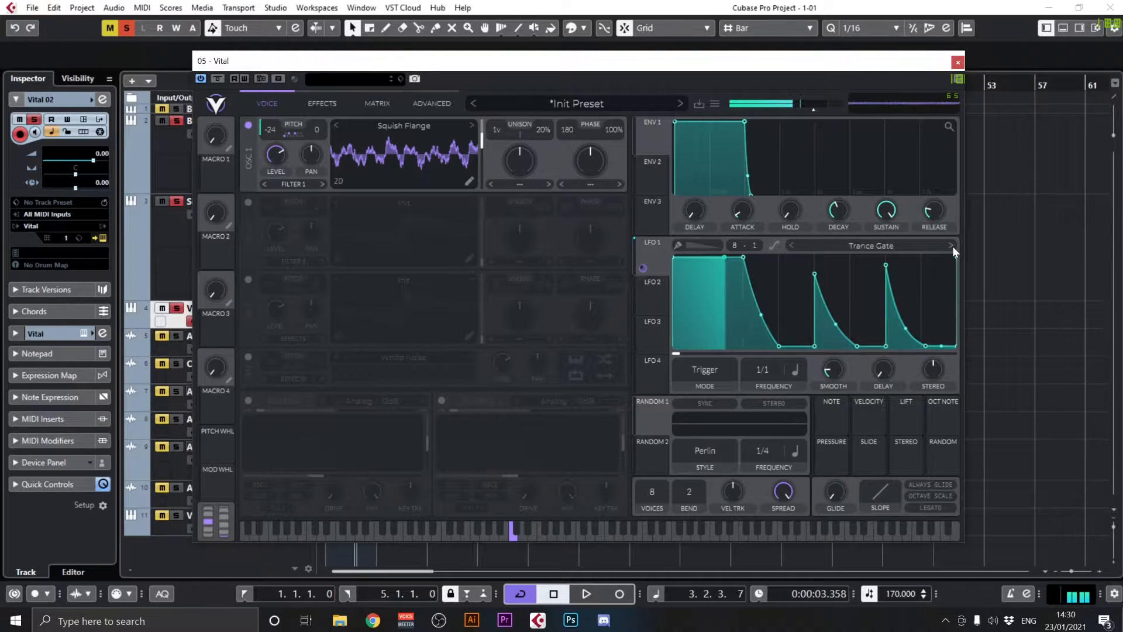
click(791, 246)
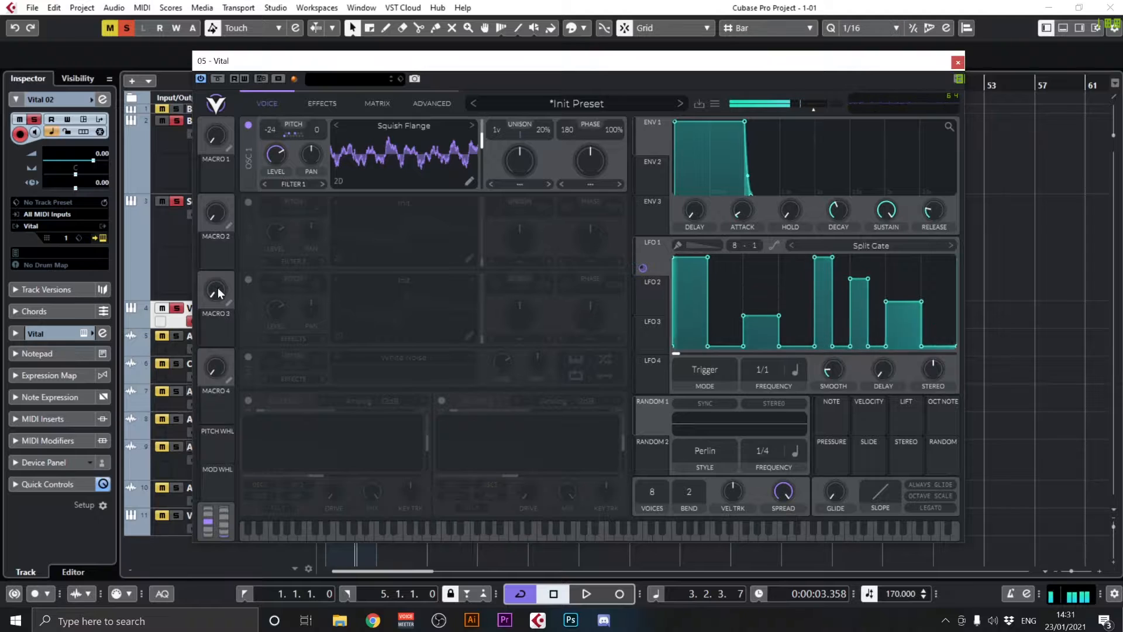
drag(216, 330, 789, 248)
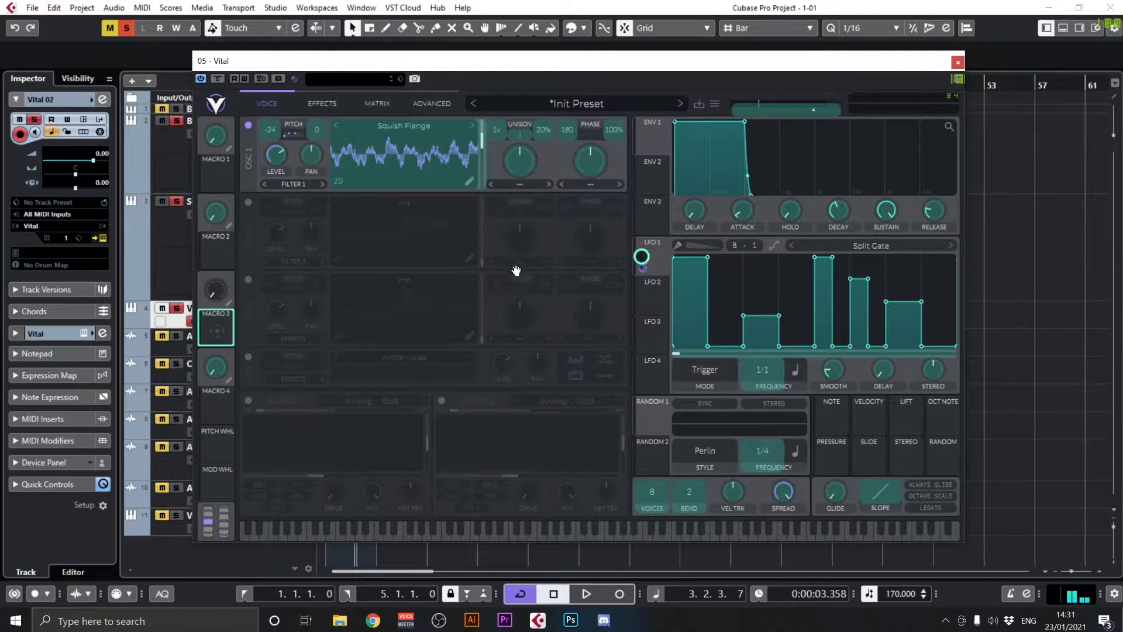
drag(233, 310, 227, 327)
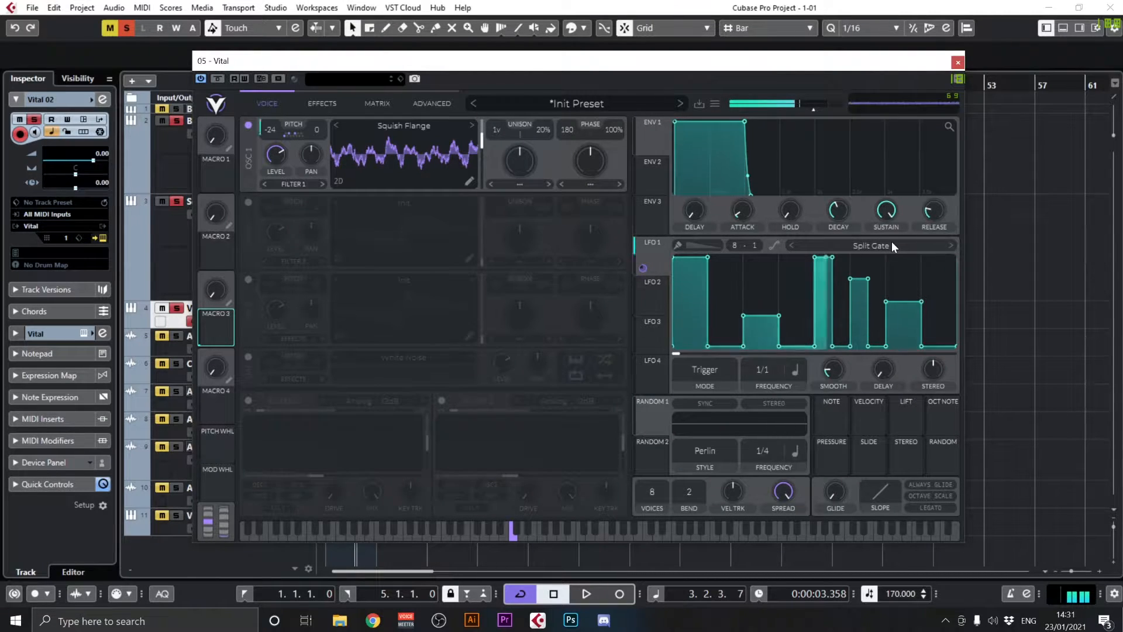
Enable oscillator 2 and set its transpose snap to C, D# and F# to match oscillator 1
click(248, 202)
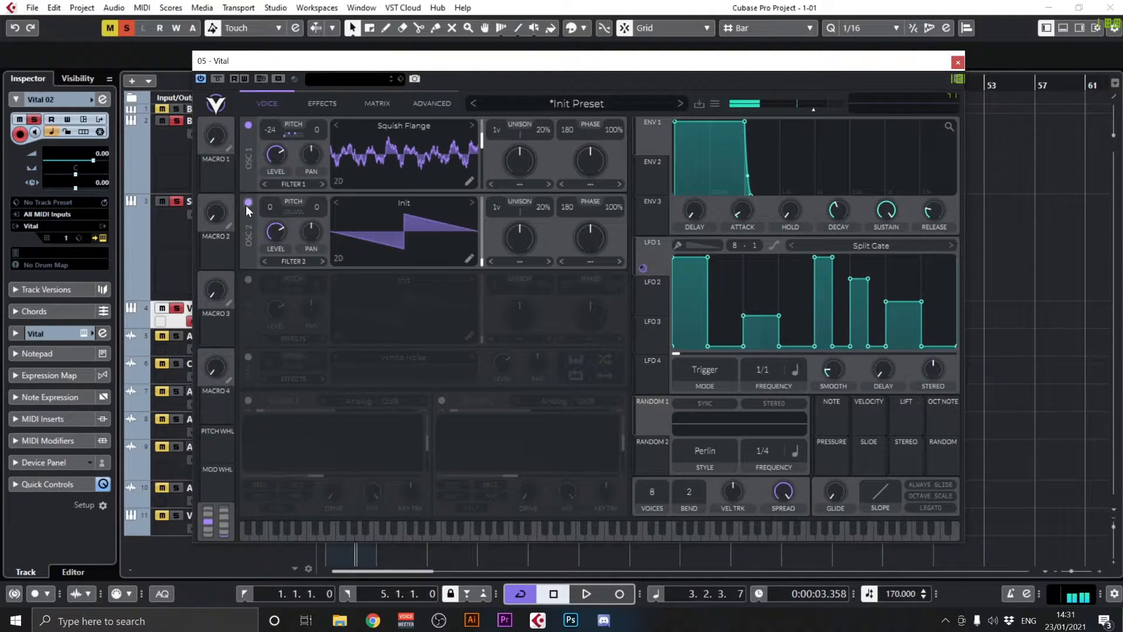
click(291, 212)
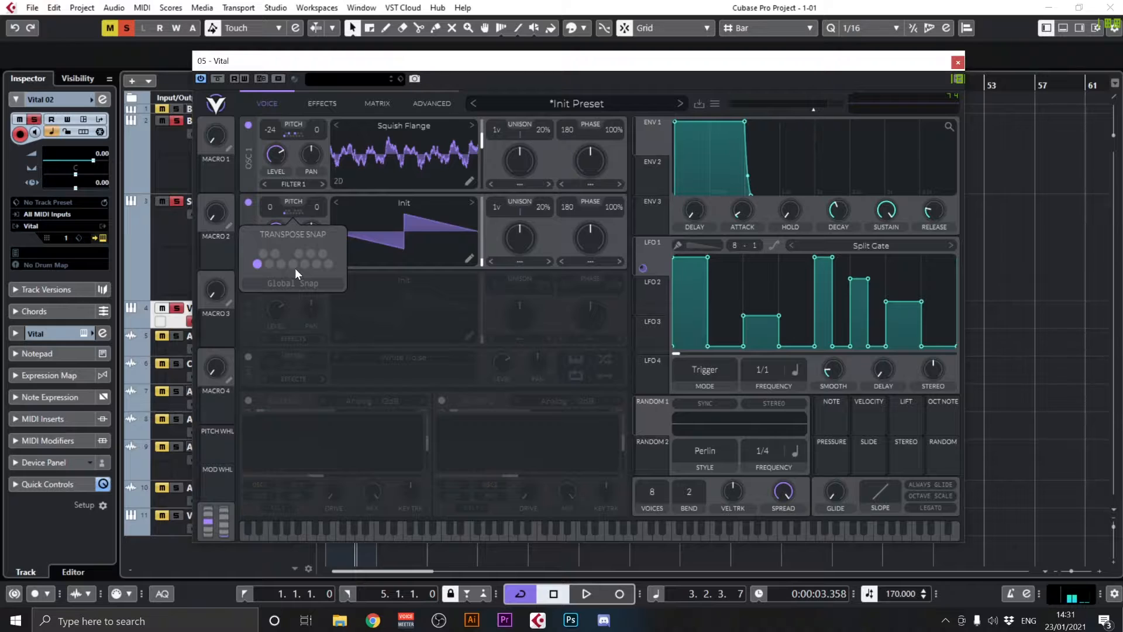
click(293, 137)
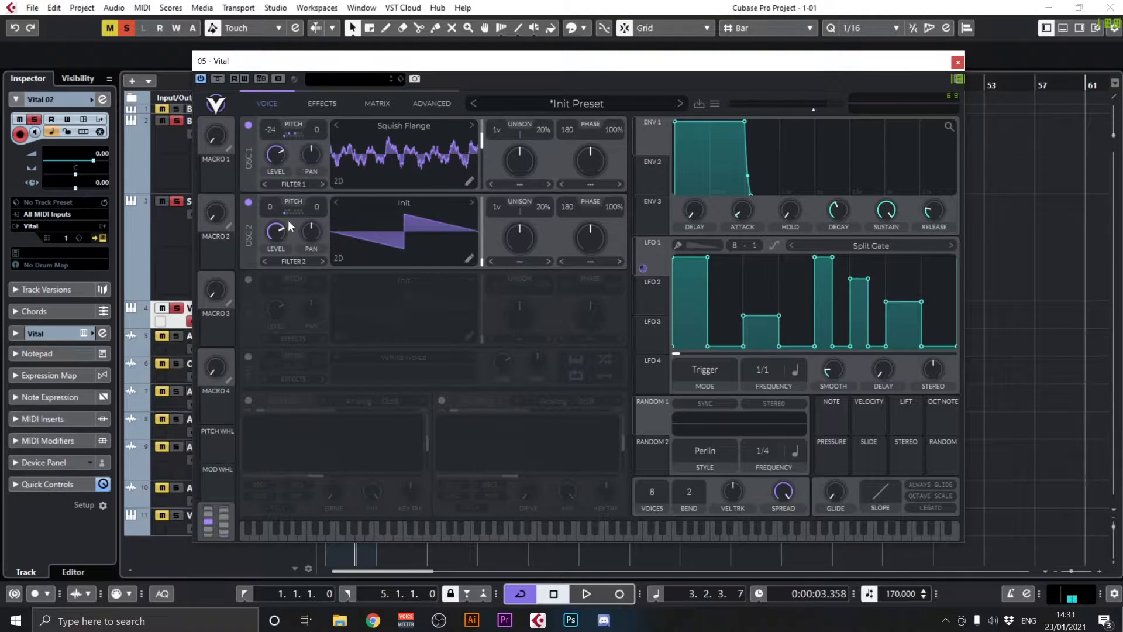
click(293, 213)
click(293, 136)
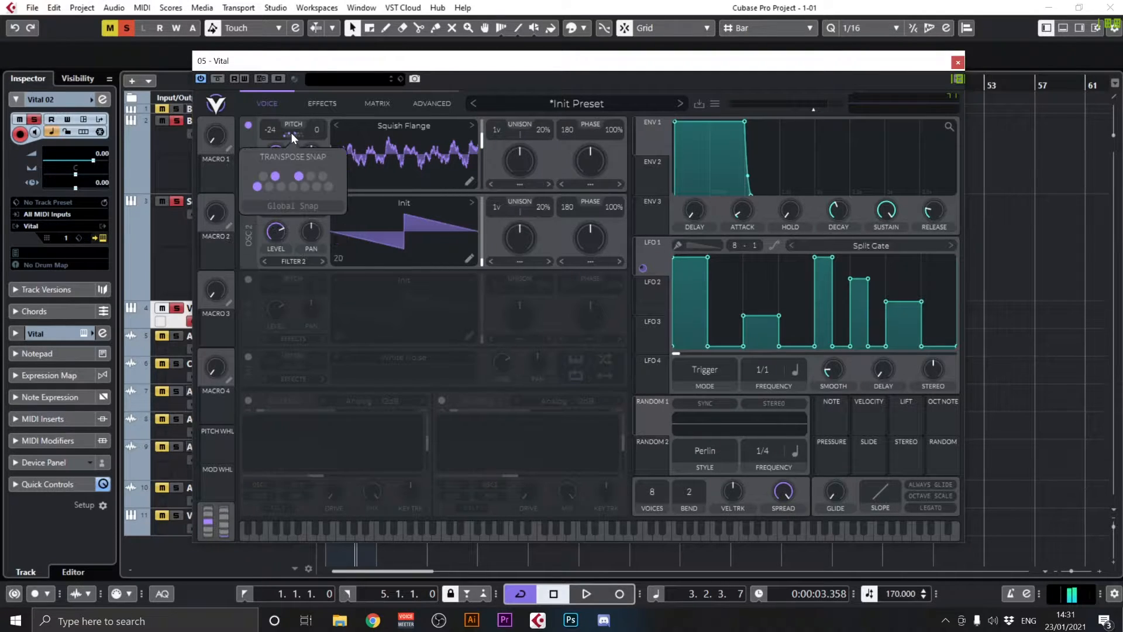
click(334, 270)
click(293, 212)
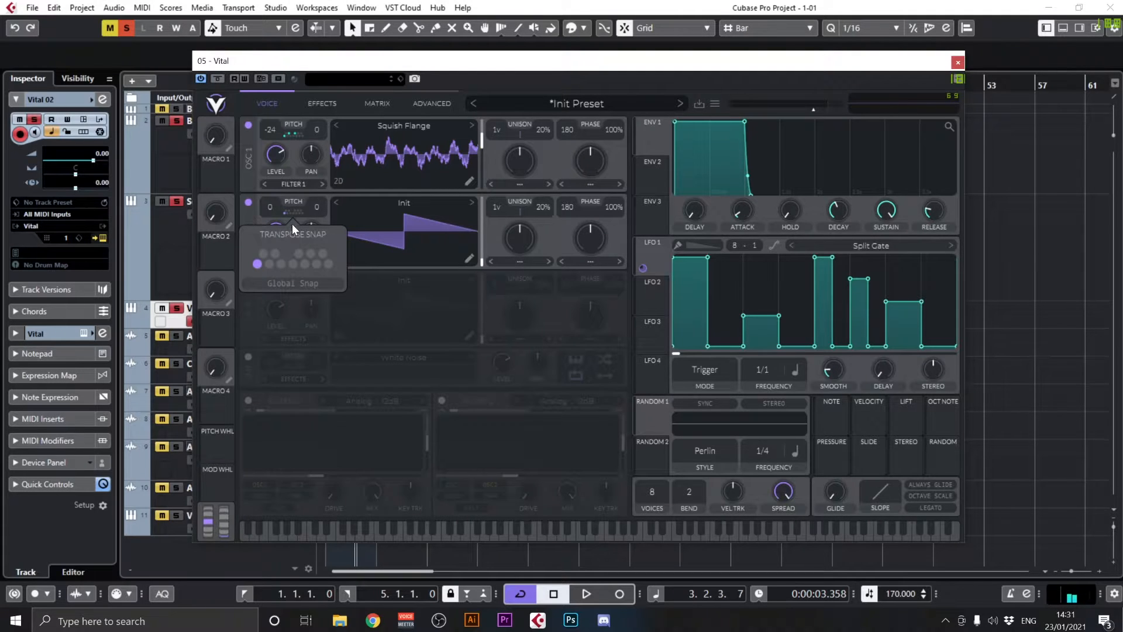
click(256, 263)
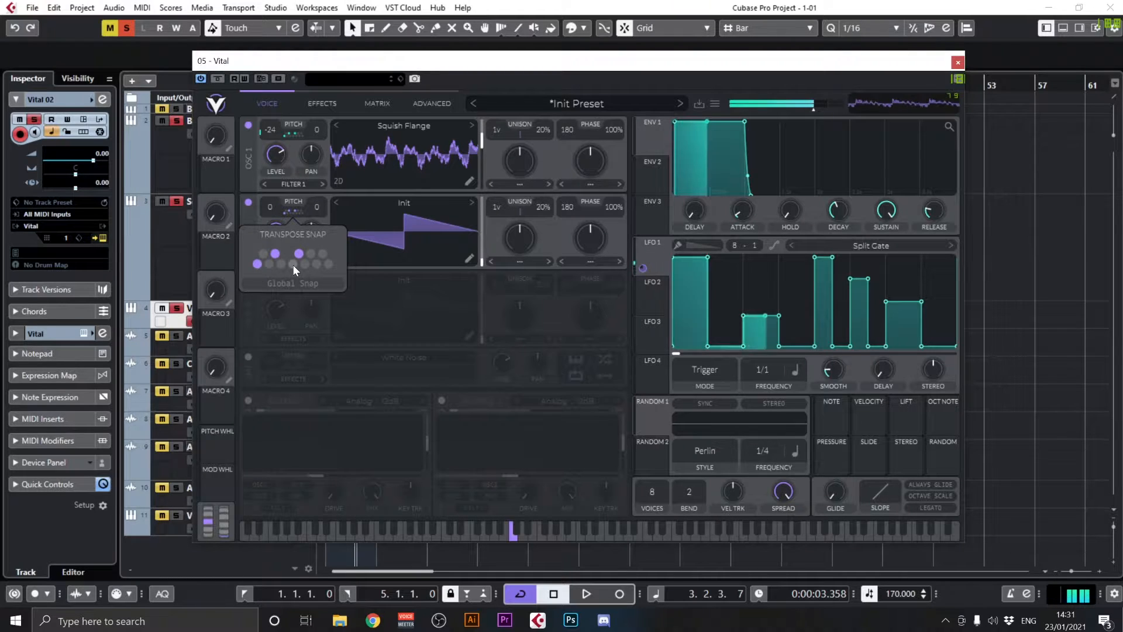
Assign LFO 1 as a modulator of oscillator 2's transpose
drag(649, 260, 276, 221)
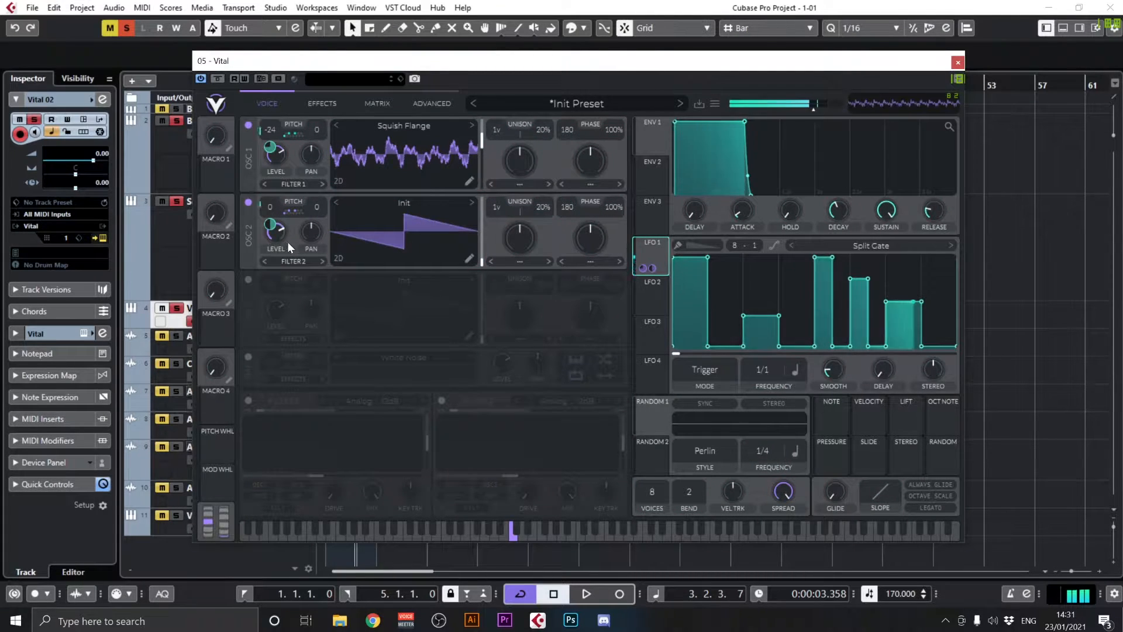
Clear the notes in oscillator 2's transpose snap and switch C, D# and F# back on
click(291, 211)
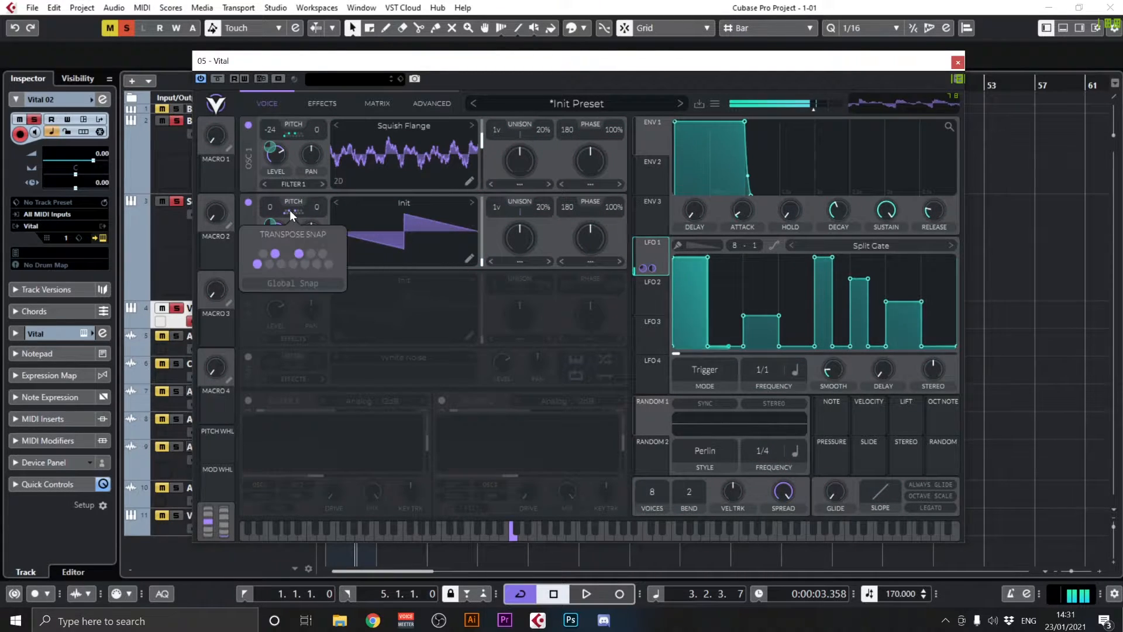
click(275, 253)
click(257, 264)
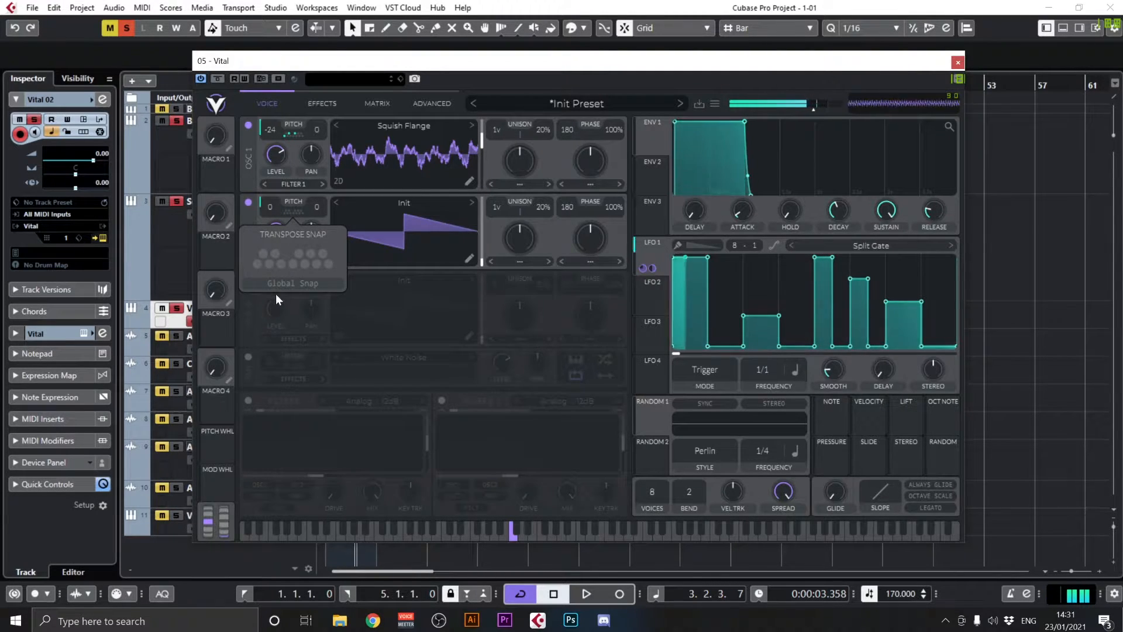
click(257, 264)
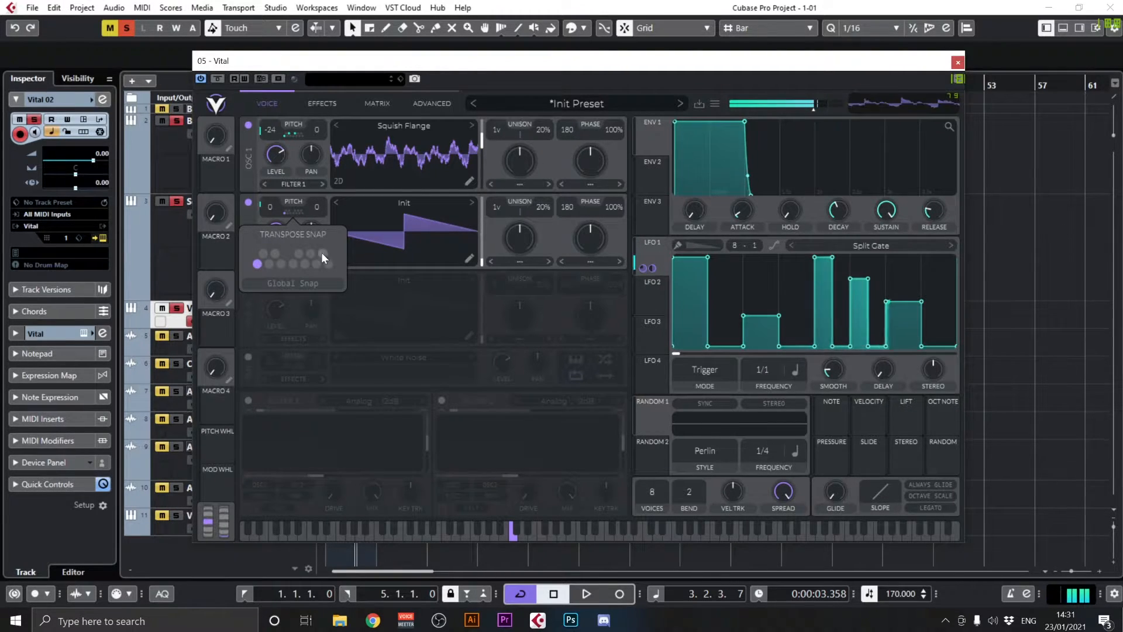
click(274, 253)
click(294, 263)
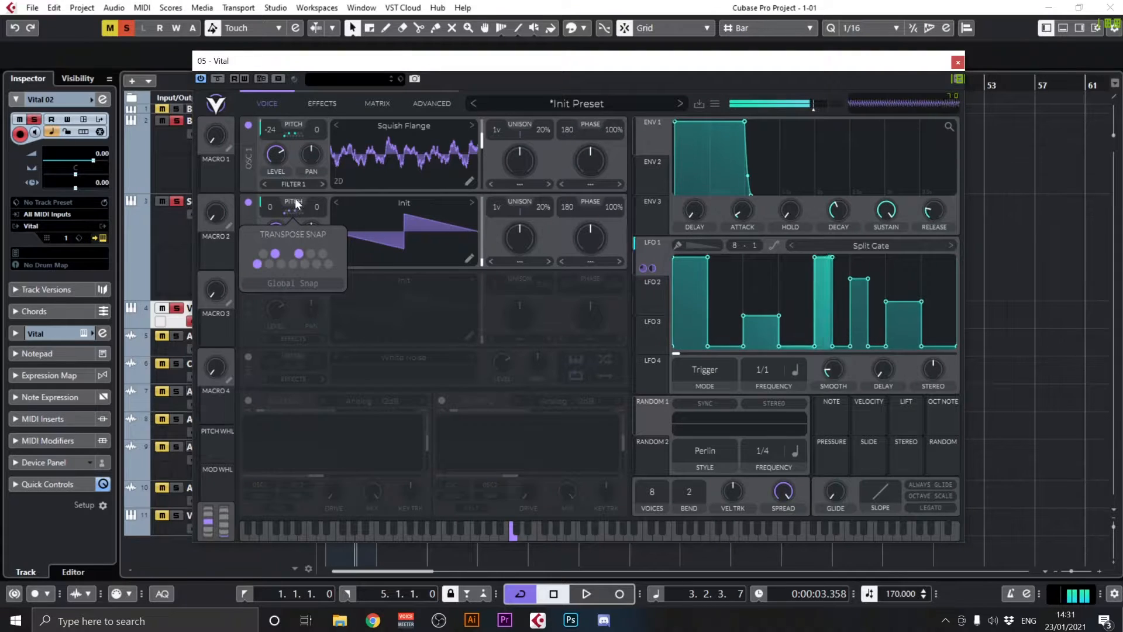
Change oscillator 2's wavetable to Creepy Solar and try different wave frame positions
click(471, 203)
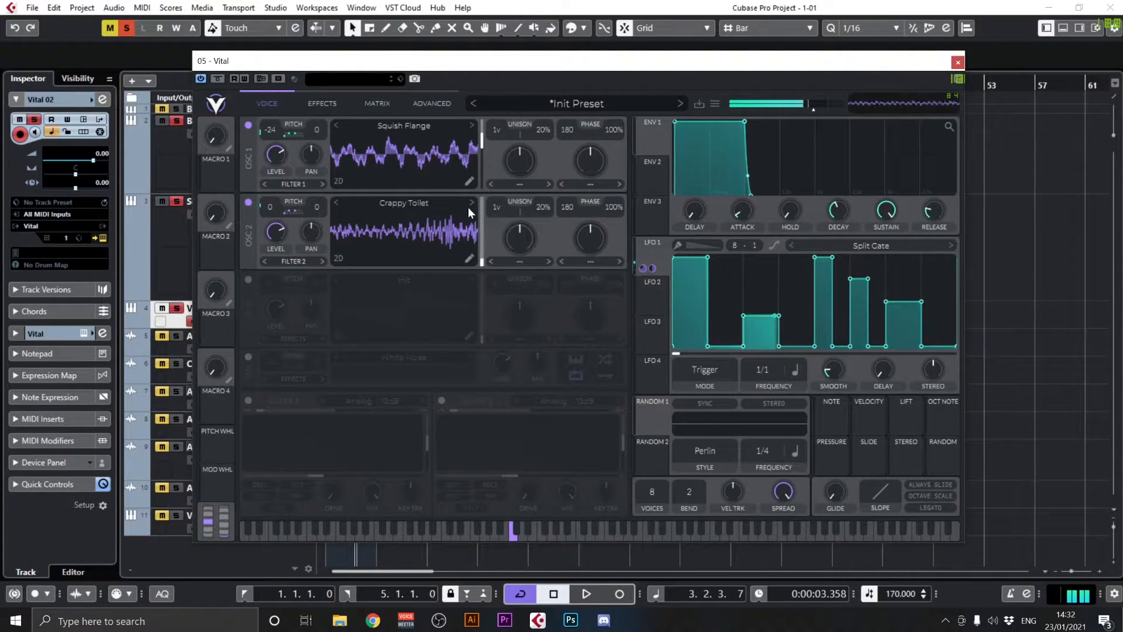
click(471, 202)
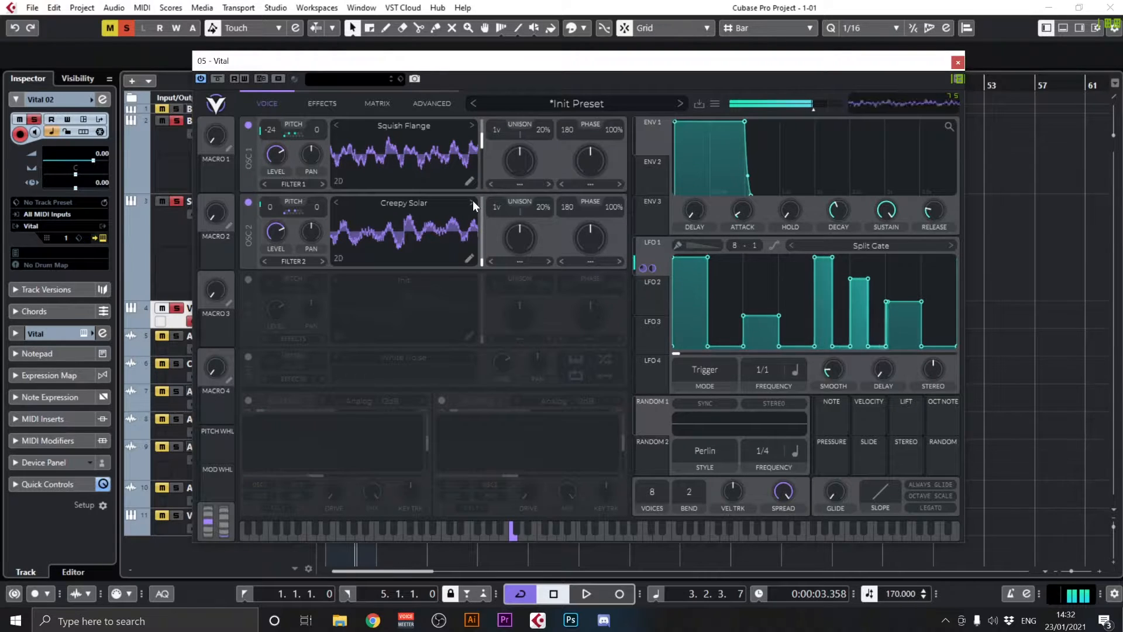
drag(487, 219, 486, 265)
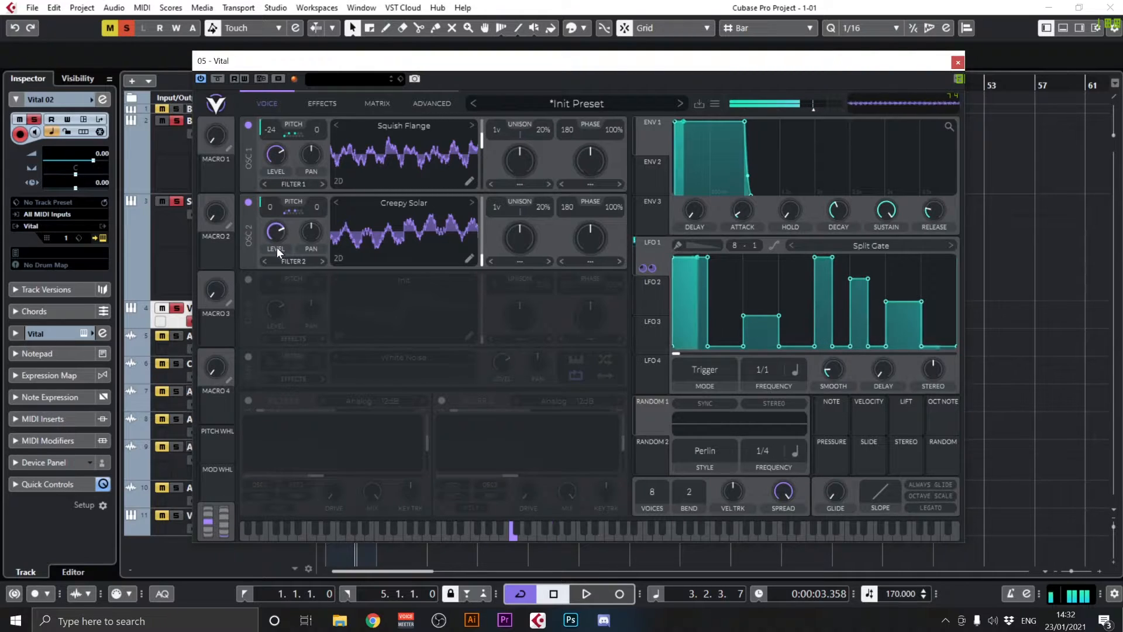
Rebalance the levels of both oscillators and lower oscillator 2's transpose to -12
mouse_move(276, 248)
mouse_down()
mouse_move(275, 293)
mouse_move(282, 253)
mouse_up()
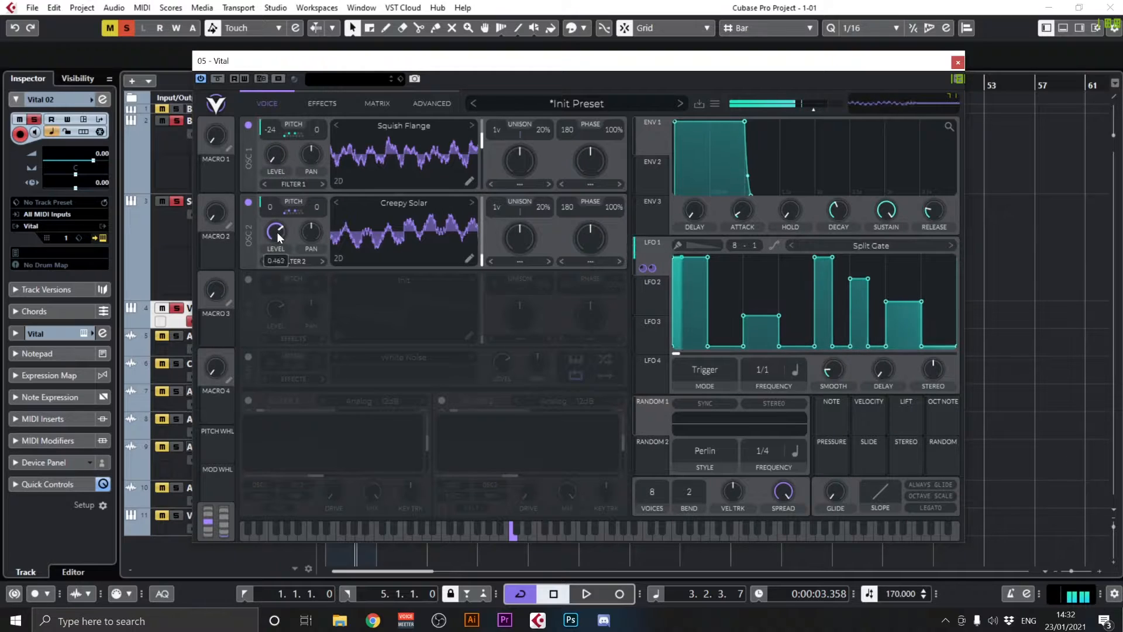
drag(277, 231, 273, 289)
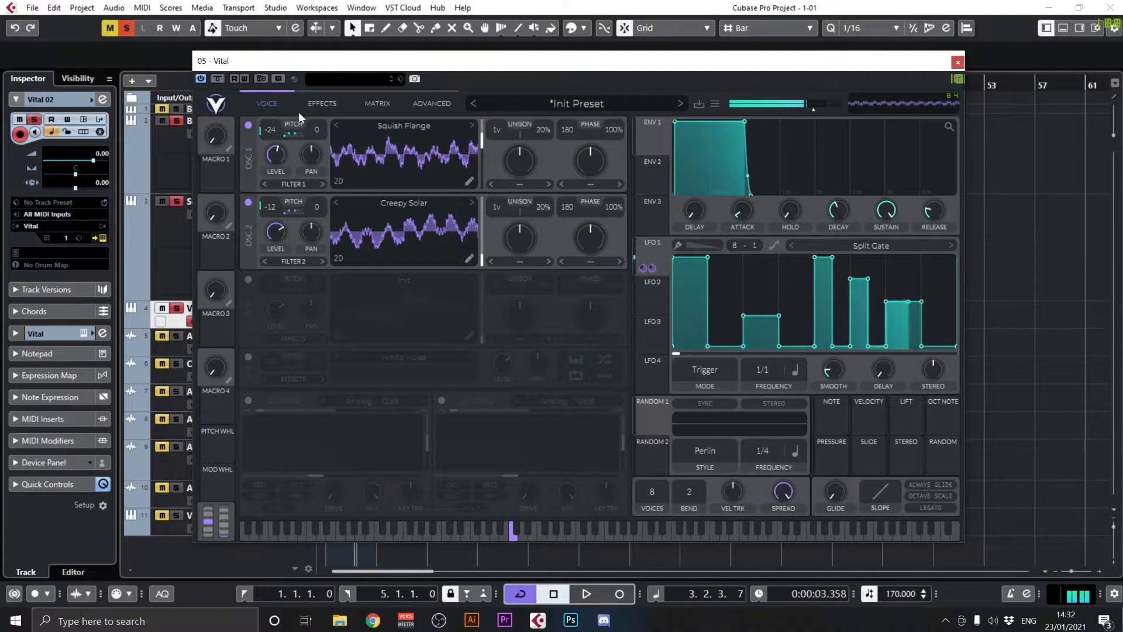
drag(270, 248, 276, 232)
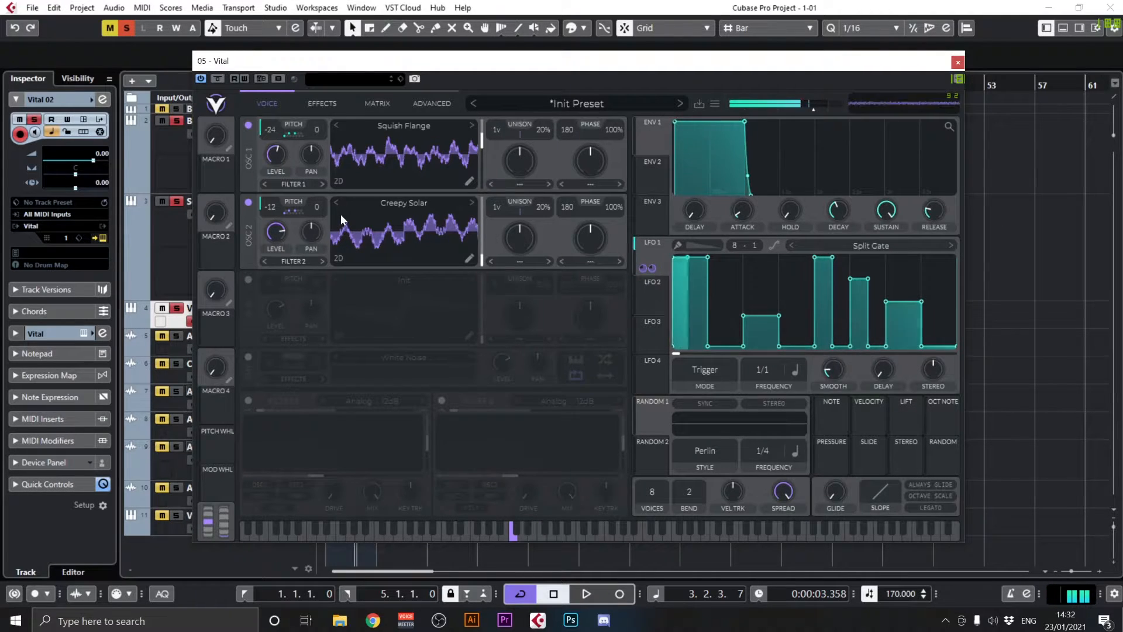
Enable the Distortion effect with the Soft Clip type and raise its drive
click(309, 103)
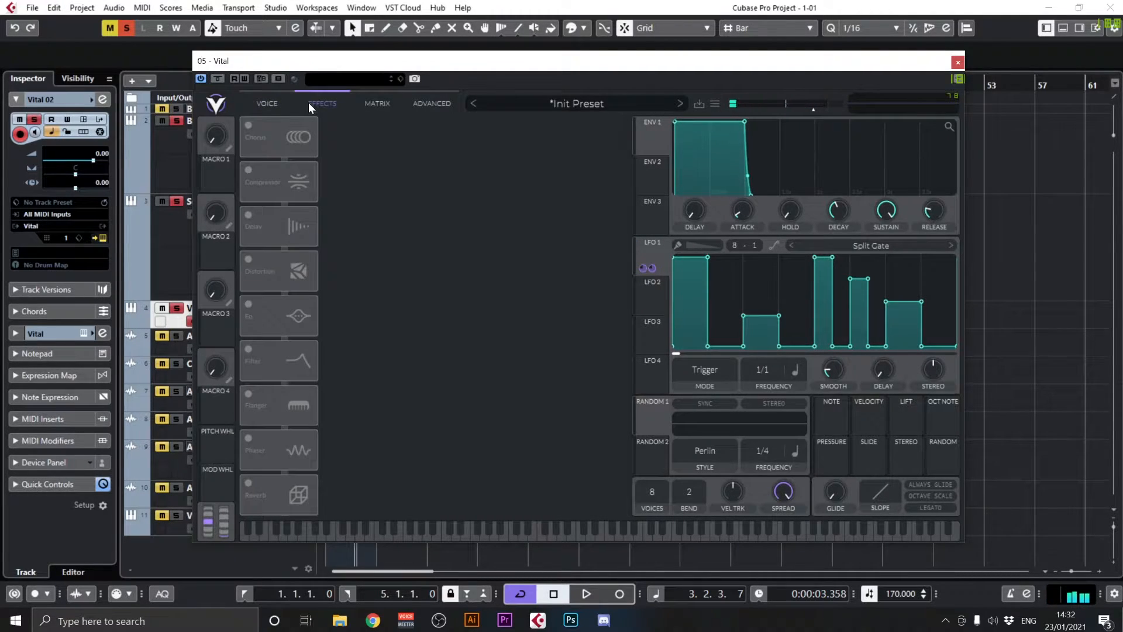
click(249, 259)
drag(449, 133, 454, 122)
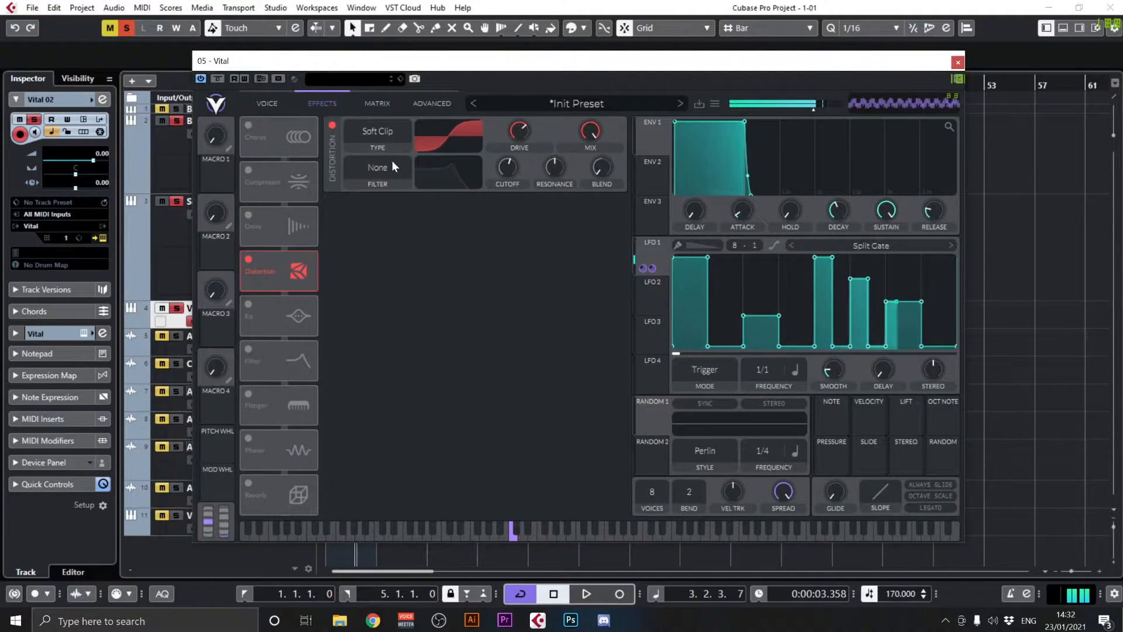
Try the distortion filter as Post, switch it to Pre, and adjust its cutoff and resonance
click(388, 178)
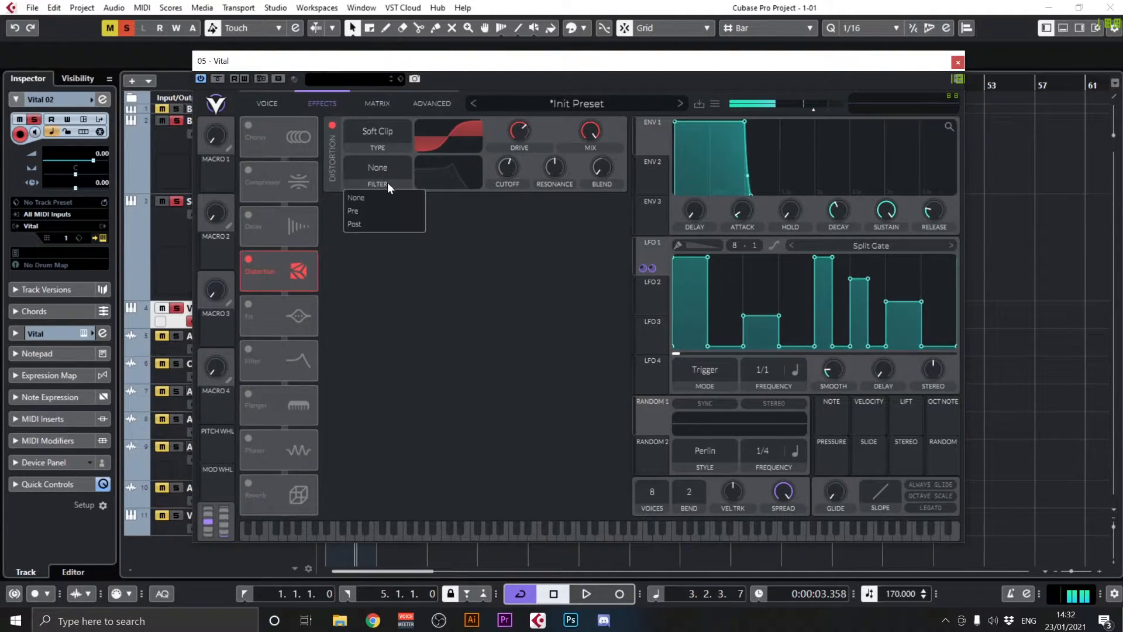
click(377, 223)
drag(552, 169, 538, 192)
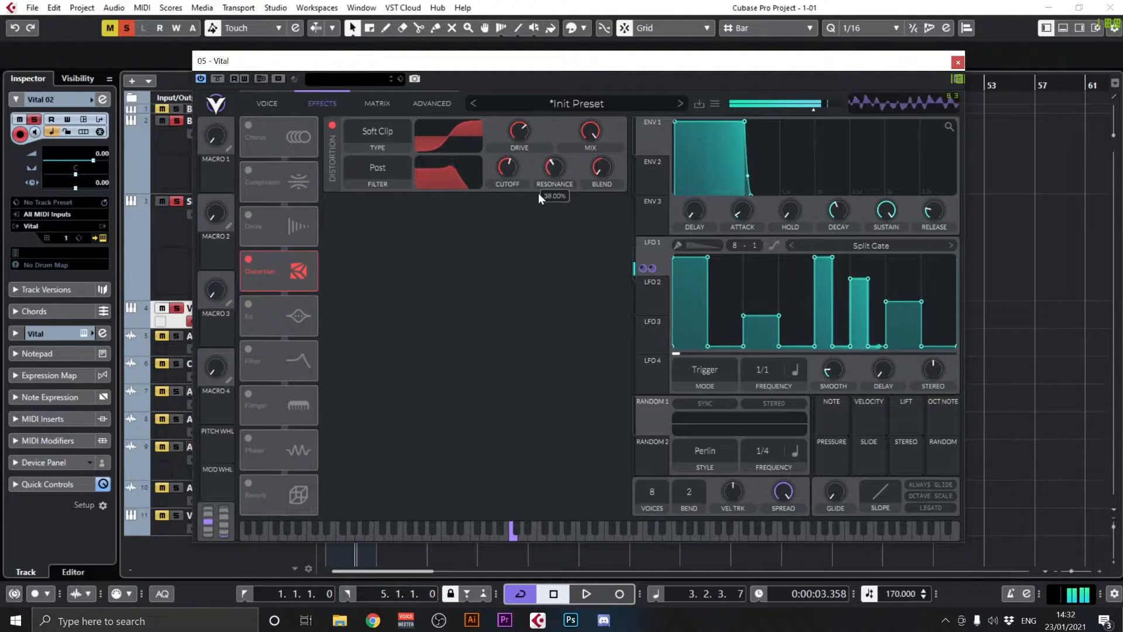
click(373, 176)
click(374, 206)
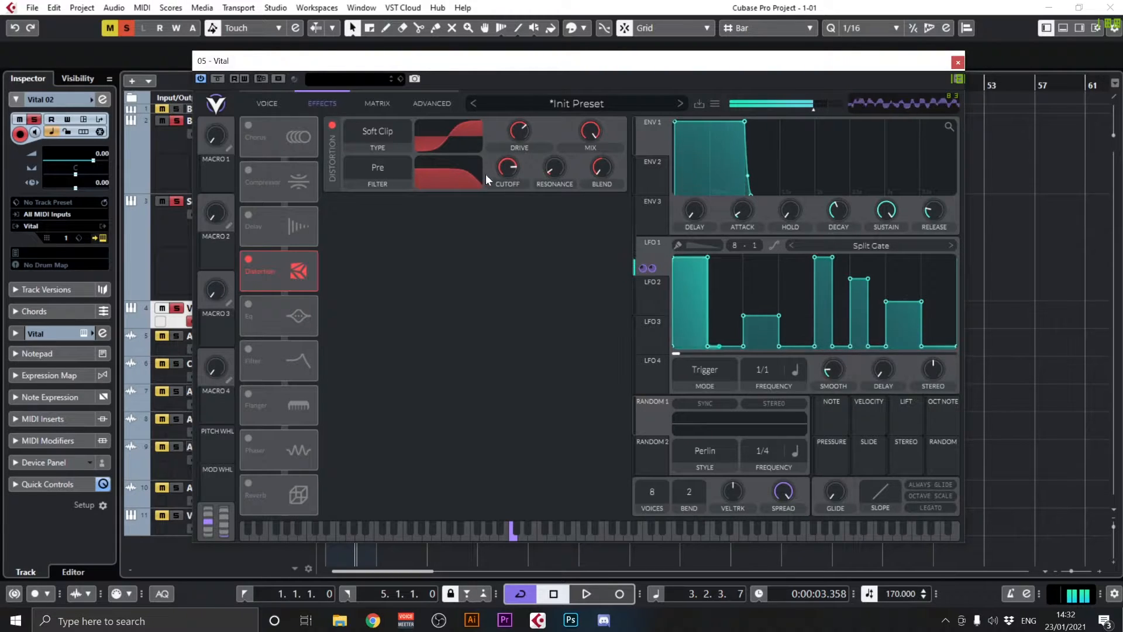
mouse_move(503, 177)
mouse_move(506, 168)
mouse_down()
mouse_move(515, 143)
mouse_move(511, 165)
mouse_up()
drag(588, 163, 553, 157)
Lower oscillator 2's transpose to -24 and return to the effects
click(273, 102)
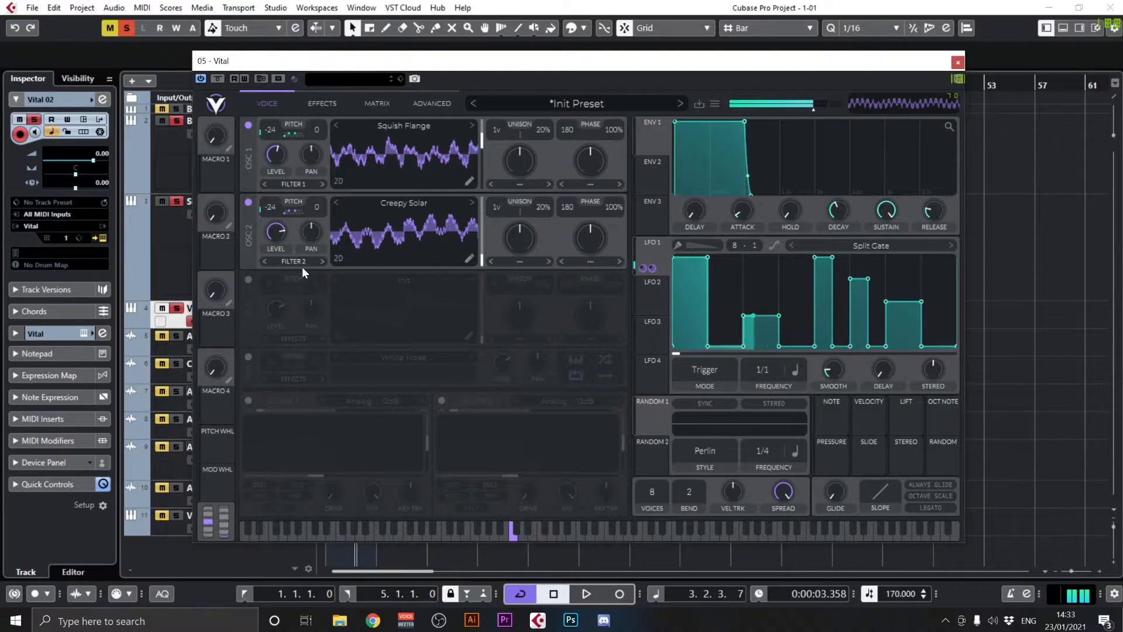
click(315, 103)
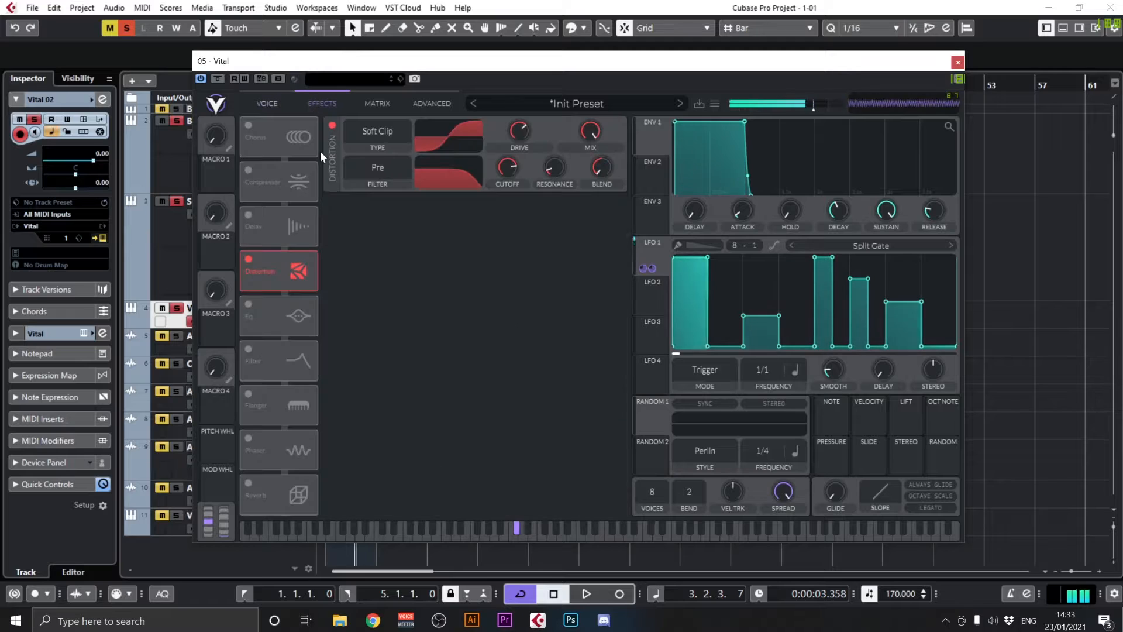
Try Hard Clip as the distortion type and change it to Bit Crush with an adjusted drive
click(371, 131)
click(374, 175)
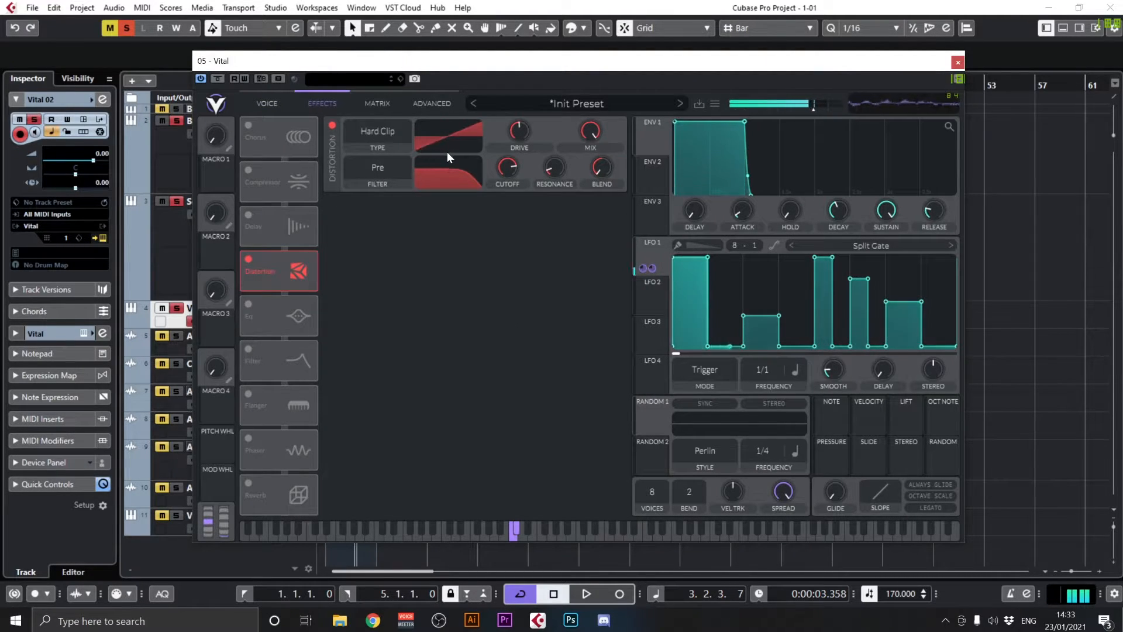
click(387, 135)
click(374, 209)
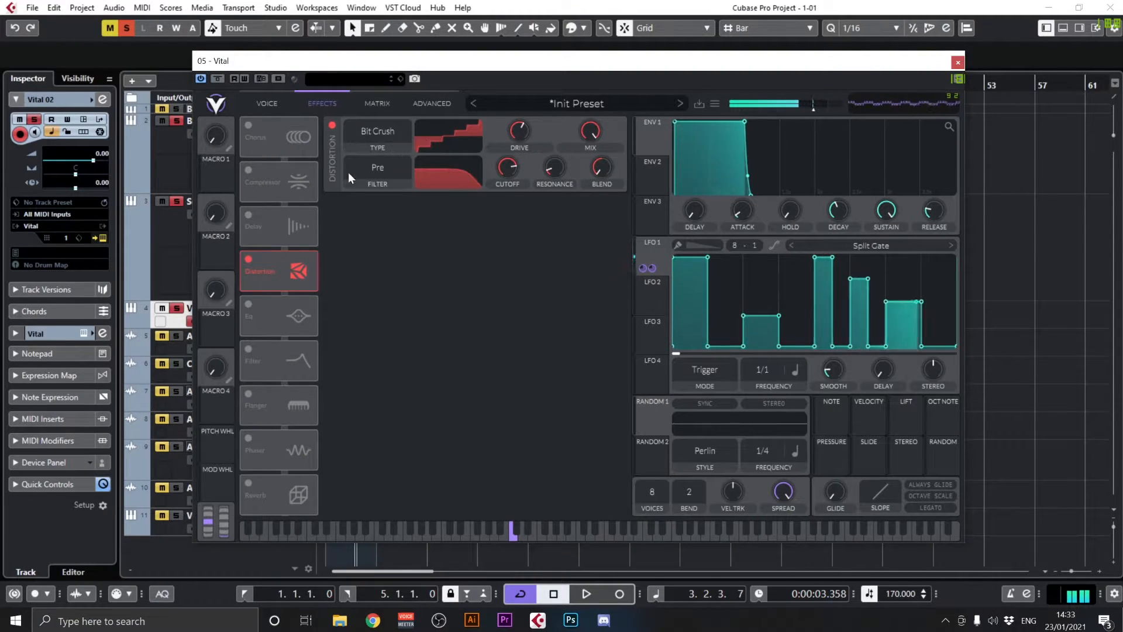
Try the Delay effect at a 1/4 frequency in Stereo mode and switch it off
click(248, 215)
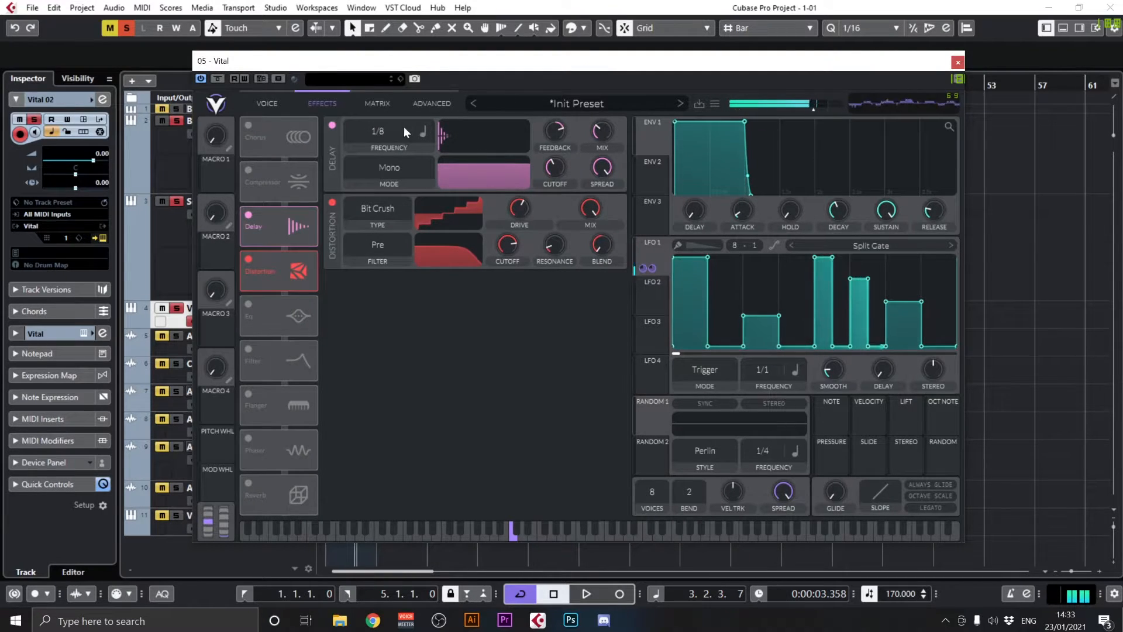
click(394, 170)
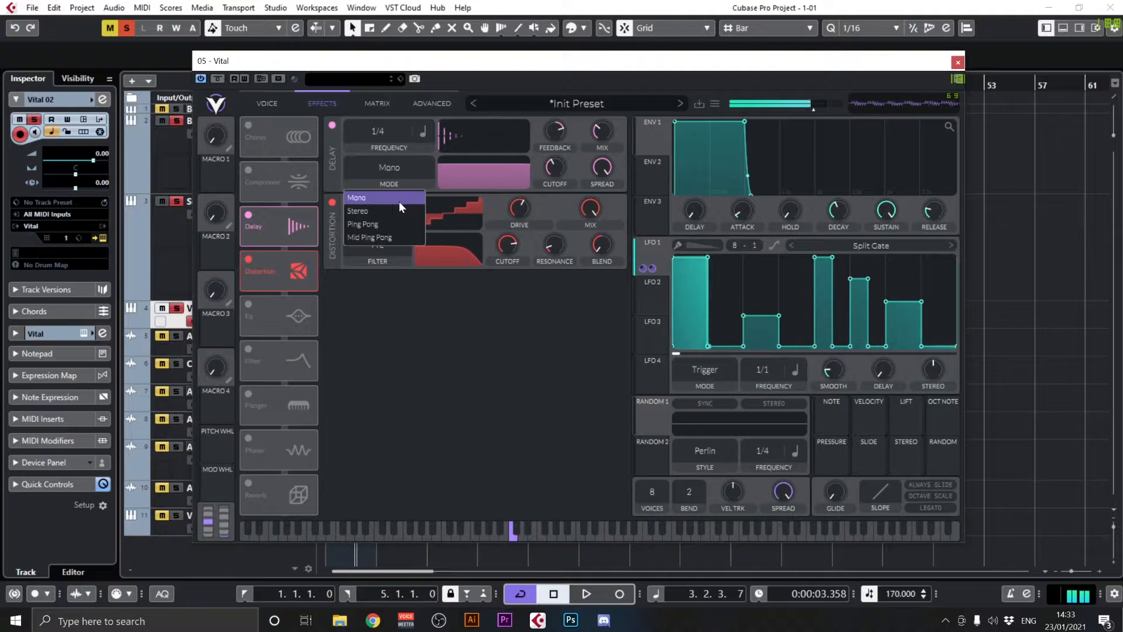
click(391, 205)
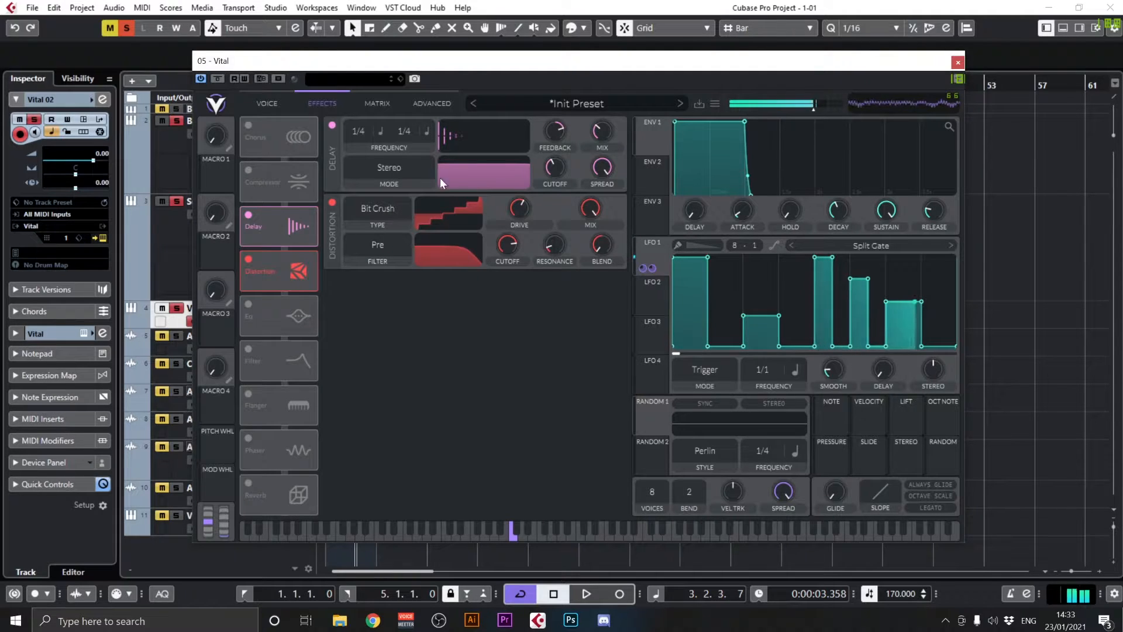
click(397, 166)
click(330, 126)
Enable the Chorus effect and set its voices to 4
click(248, 126)
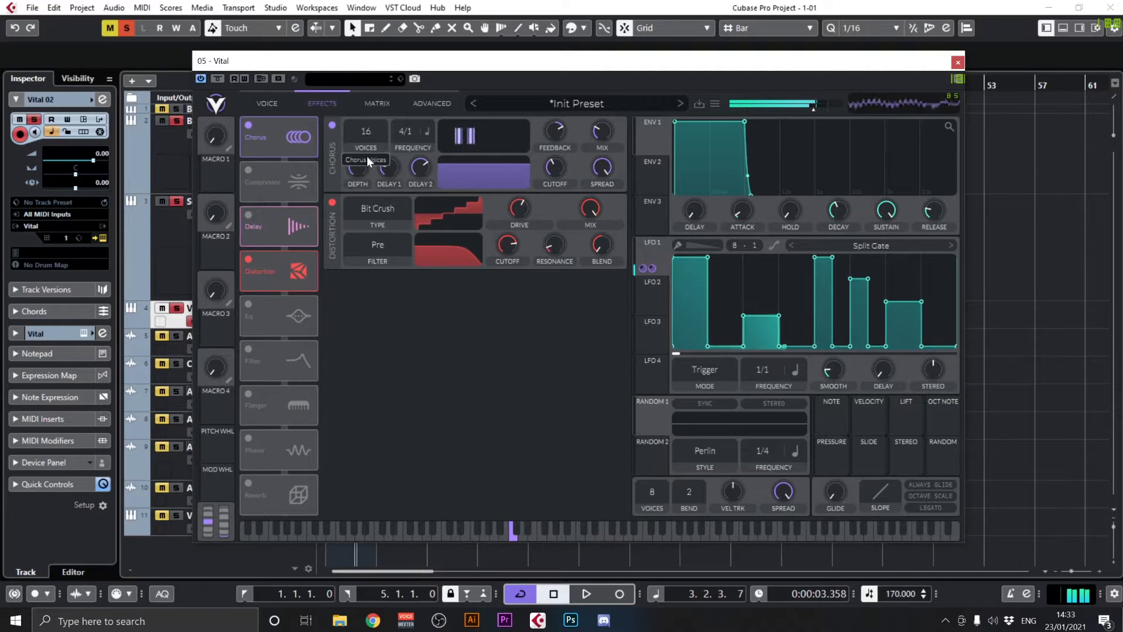
drag(367, 158, 366, 349)
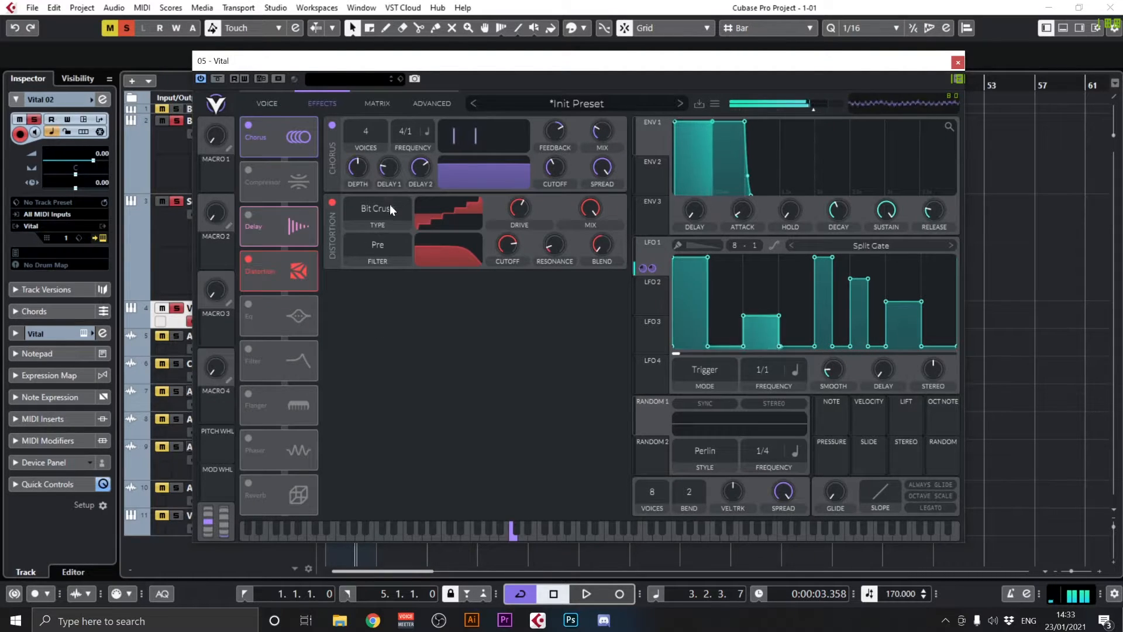
Fine-tune the Bit Crush distortion's drive and change LFO 1's shape to Saw Down
mouse_move(517, 209)
mouse_down()
mouse_move(502, 263)
mouse_move(520, 177)
mouse_move(521, 219)
mouse_move(521, 206)
mouse_up()
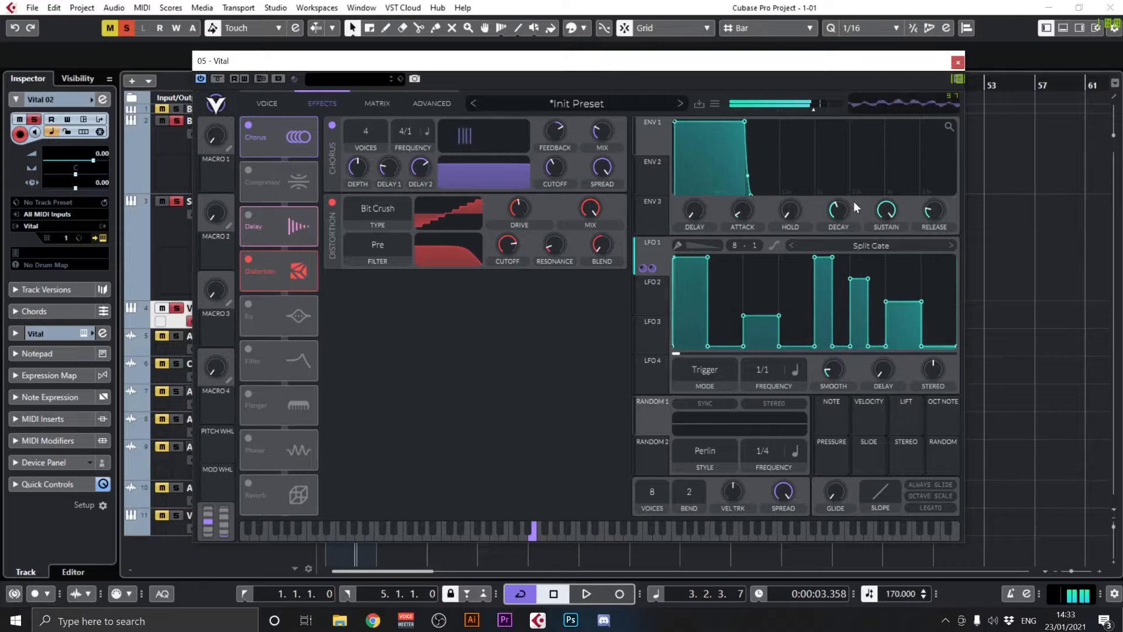
click(793, 242)
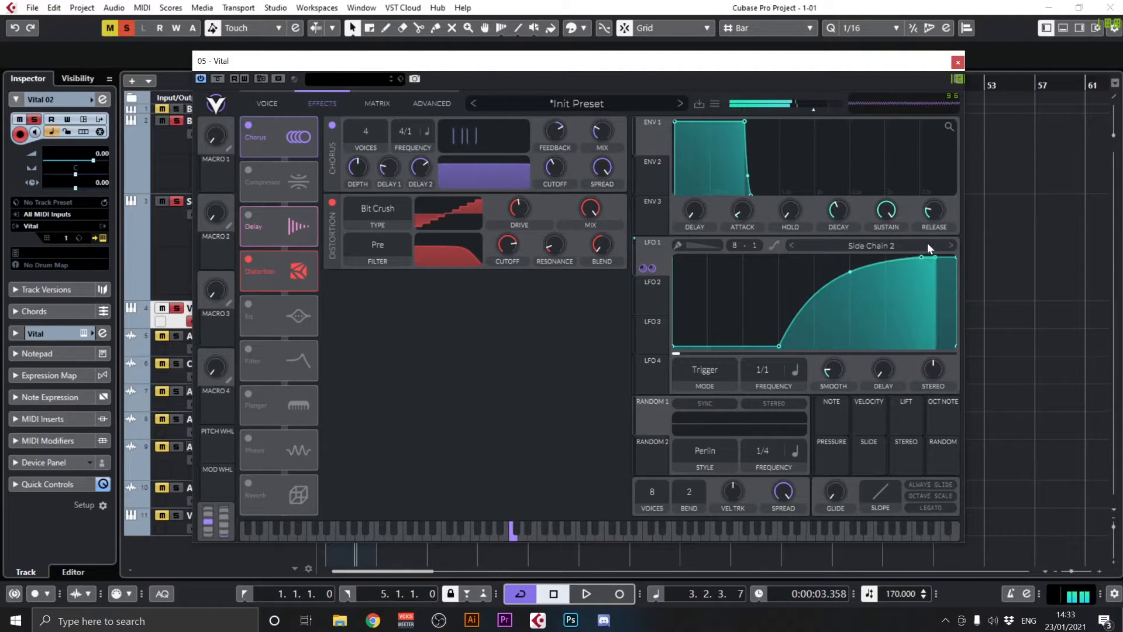
click(949, 246)
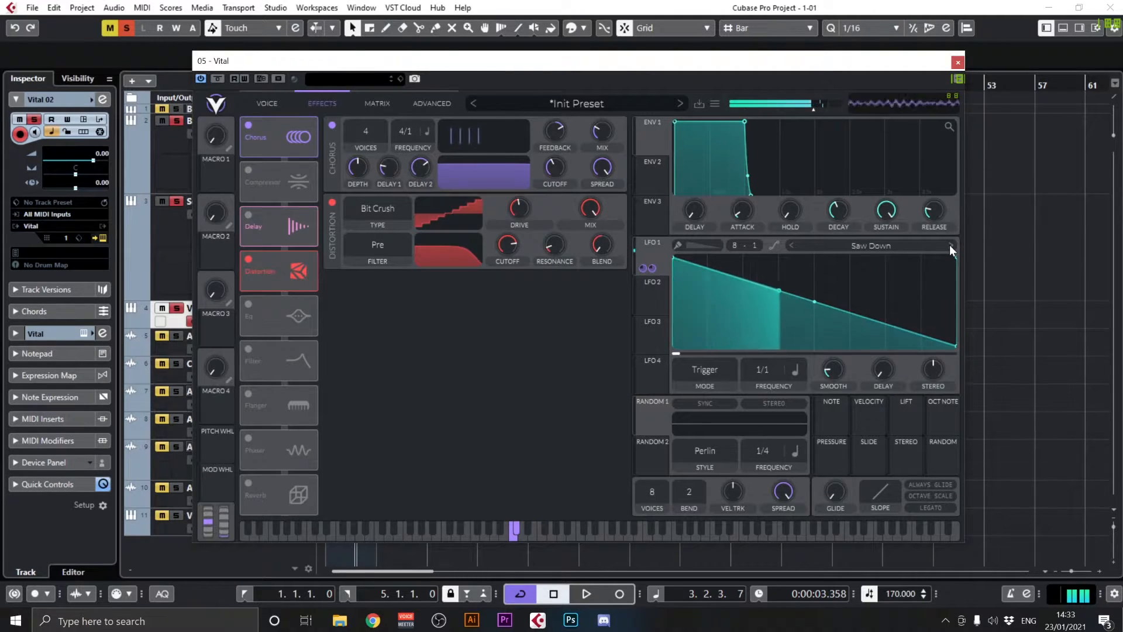
Replace the Distortion effect with a Phaser, and enable the Delay effect with a lowered mix
click(332, 202)
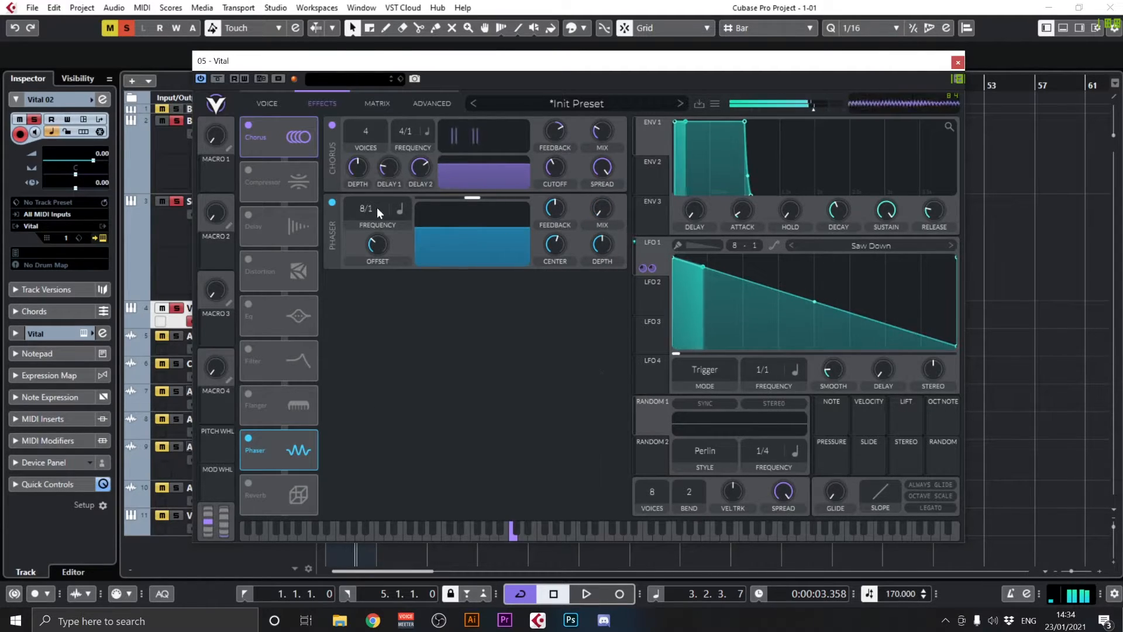
click(248, 215)
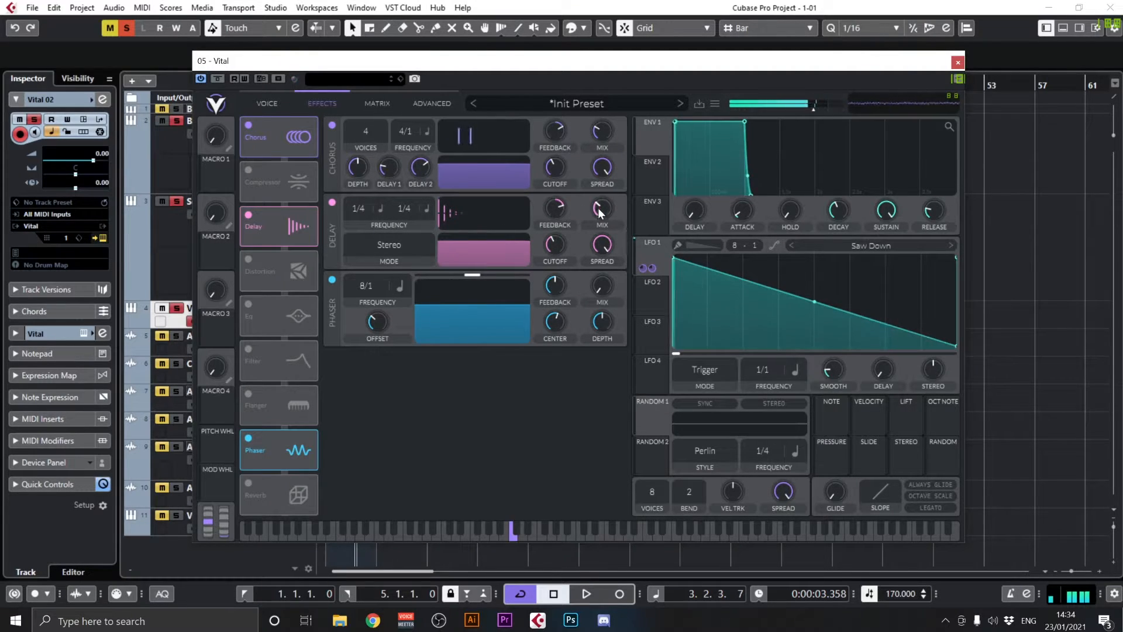
drag(597, 208, 596, 225)
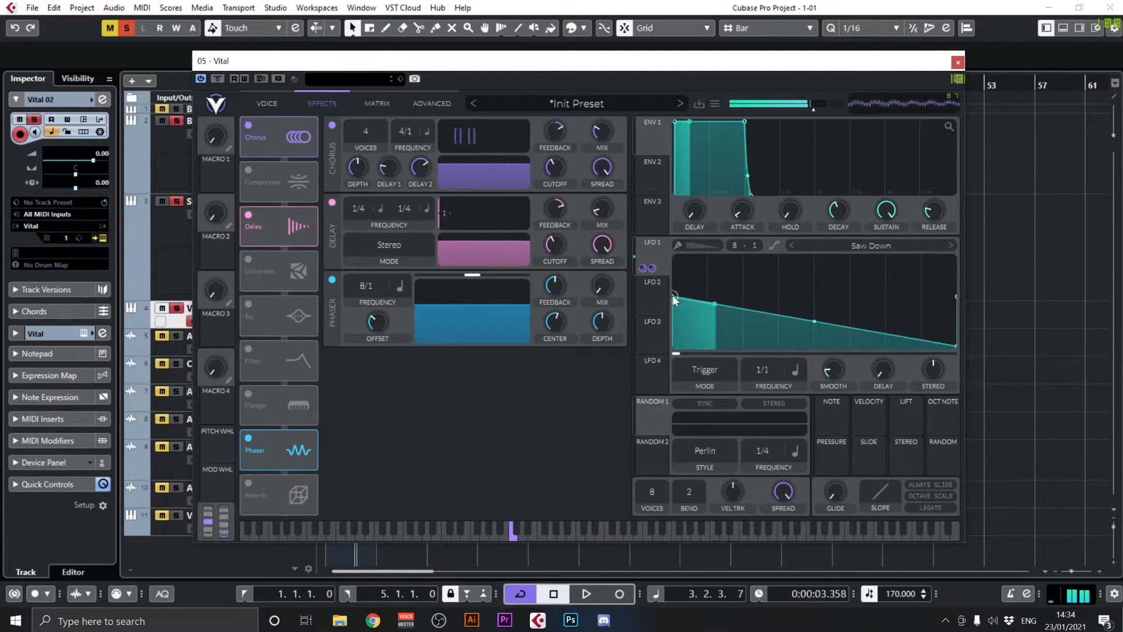
Reshape LFO 1 into a slightly outward-curved fall starting from full height, and lower the chorus mix
drag(676, 296, 678, 276)
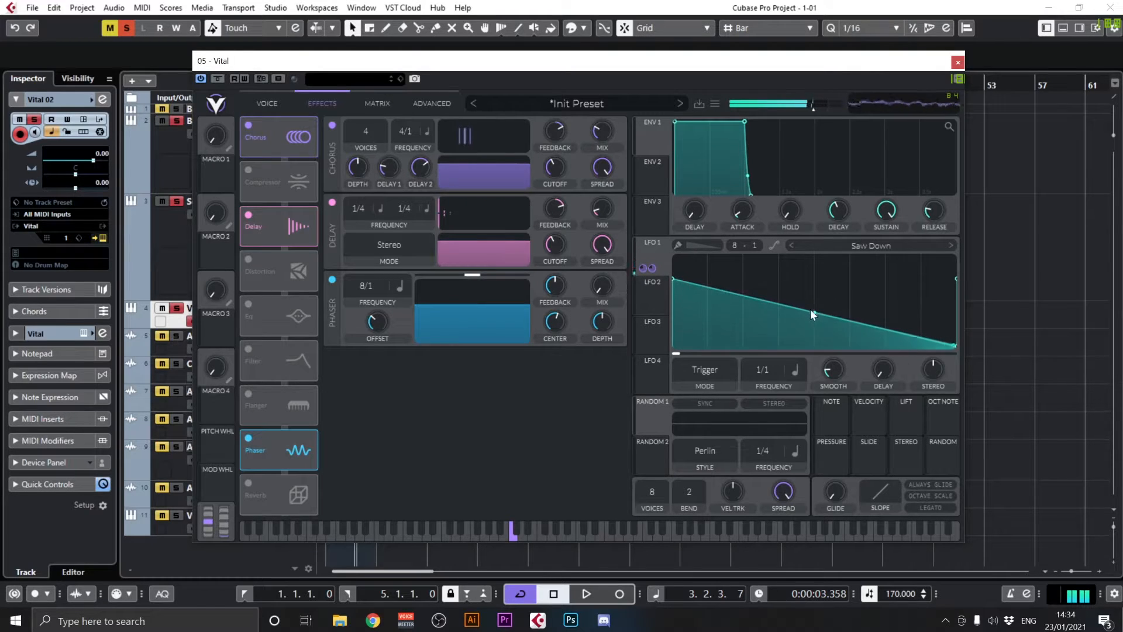
drag(811, 314, 814, 341)
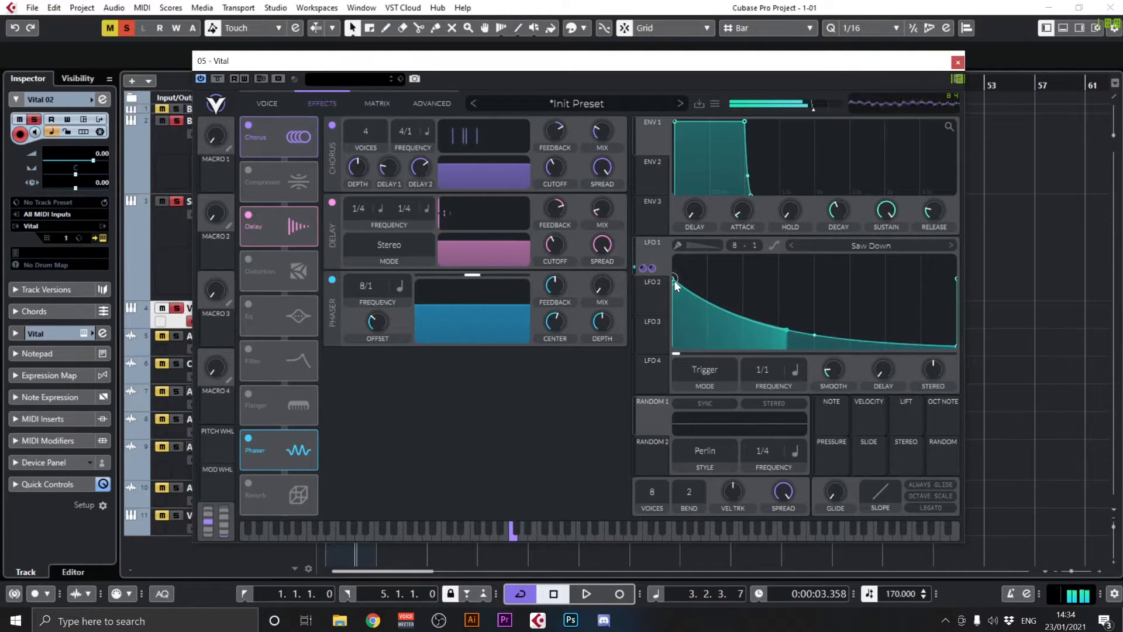
drag(674, 280, 674, 258)
drag(814, 331, 817, 297)
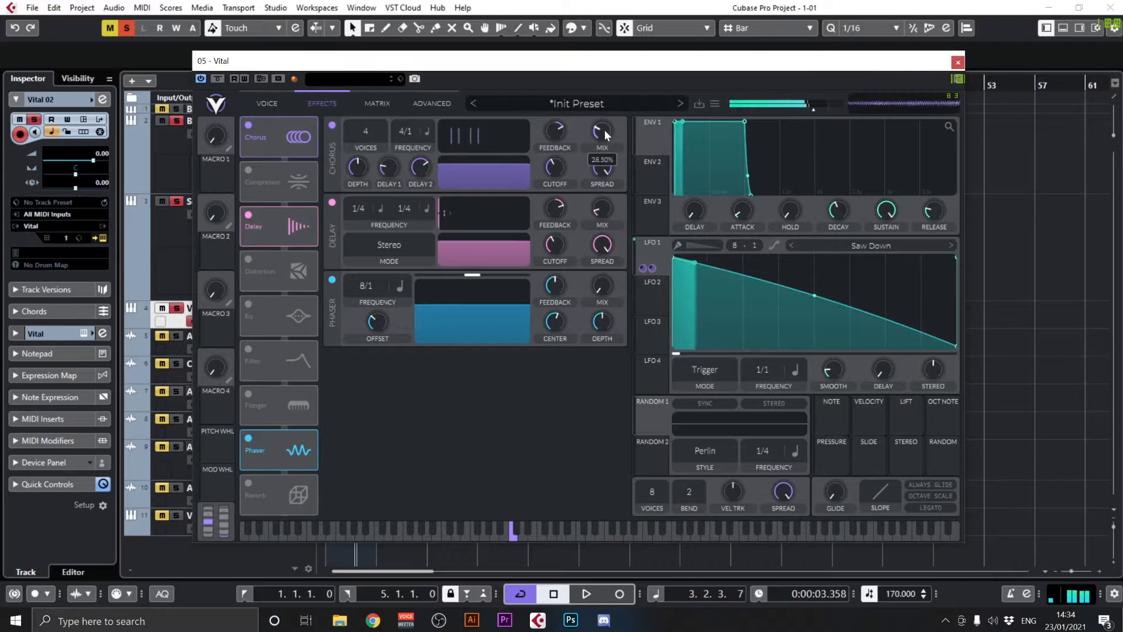
drag(605, 129, 623, 198)
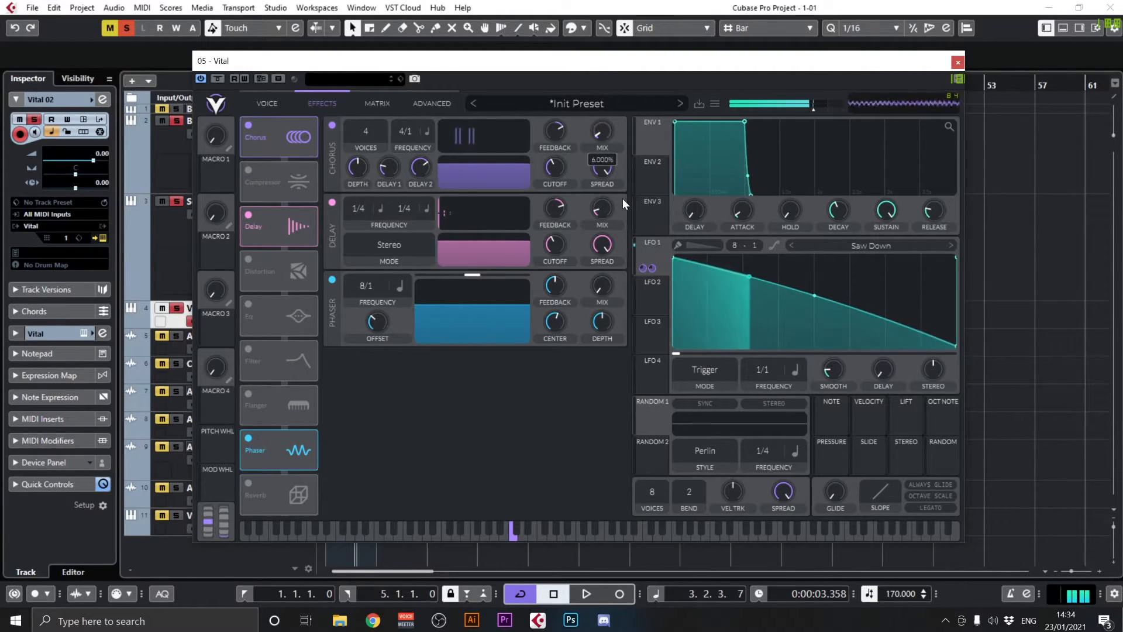
Lower oscillator 1's wavetable frame to its minimum and adjust oscillator 2's wavetable frame
click(269, 105)
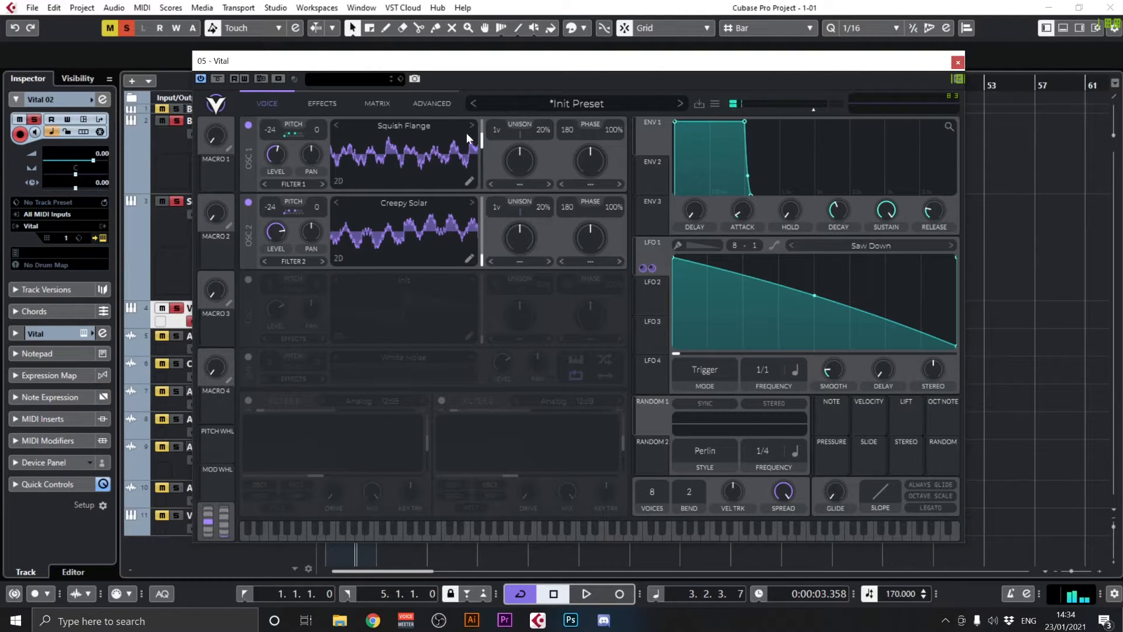
drag(481, 140, 484, 194)
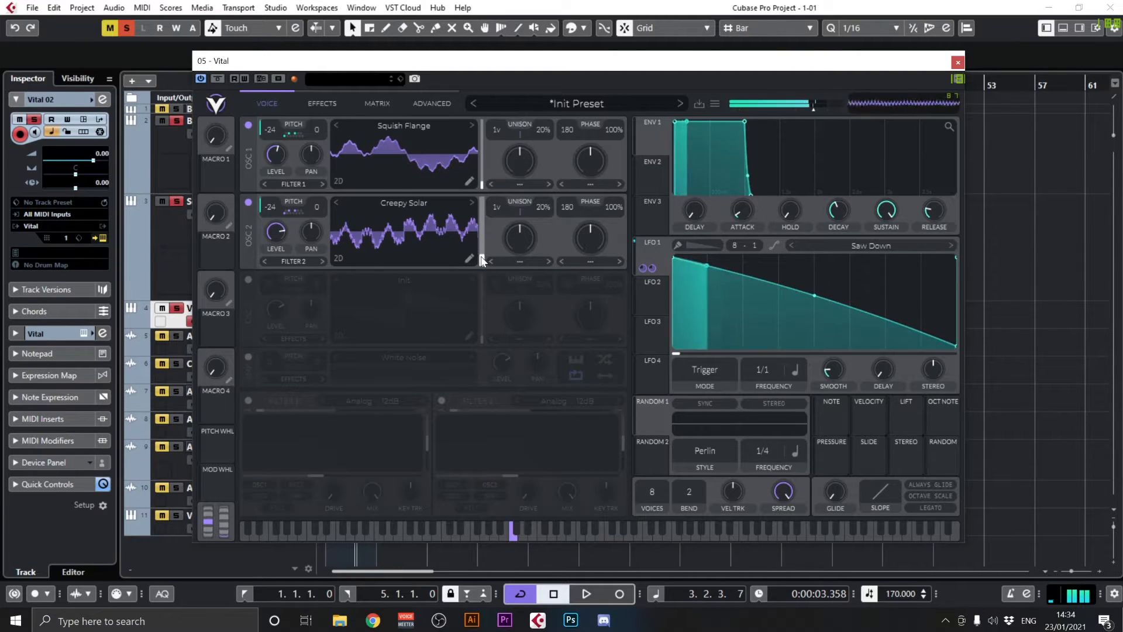
mouse_move(480, 256)
mouse_down()
mouse_move(495, 170)
mouse_move(480, 202)
mouse_move(482, 265)
mouse_up()
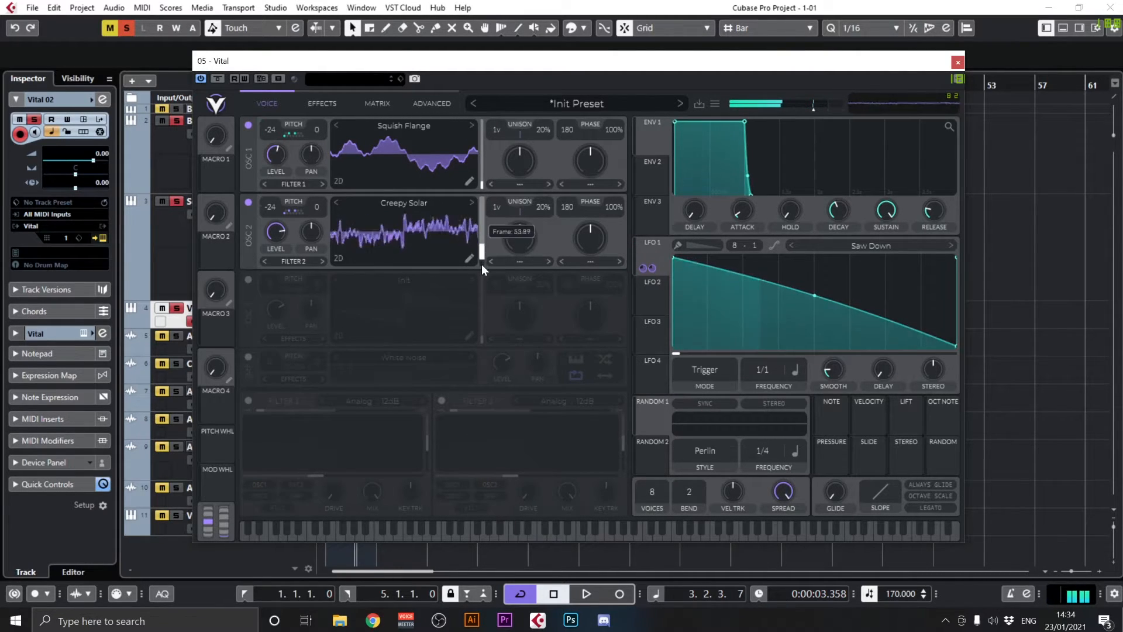
Modulate oscillator 2's wavetable frame with LFO 1 and adjust the modulation amount
drag(660, 250, 482, 256)
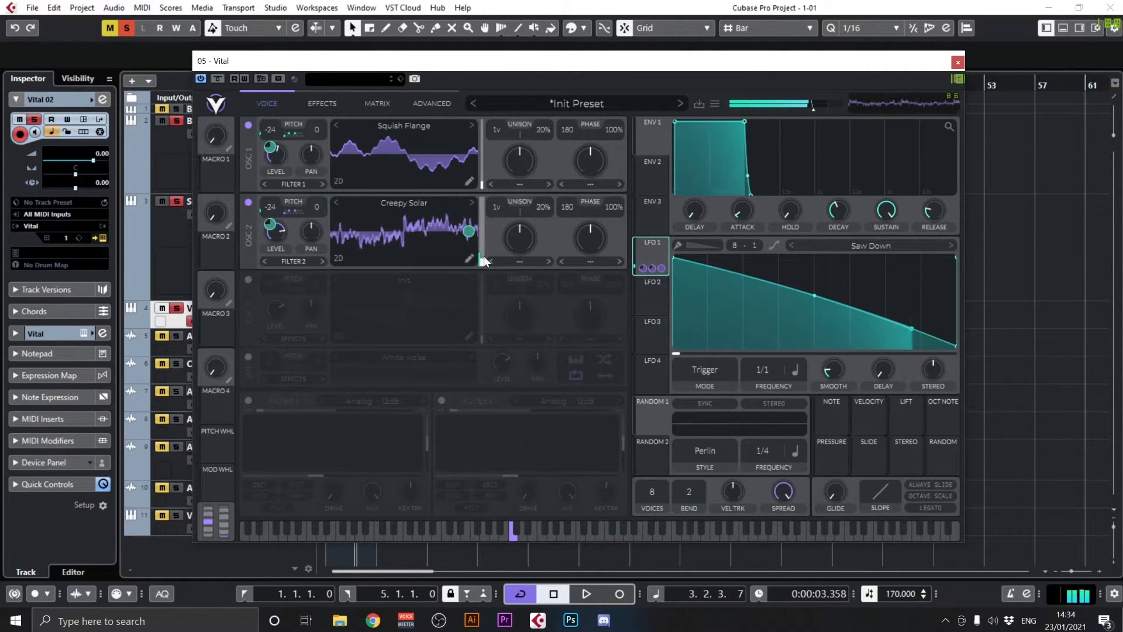
mouse_move(469, 234)
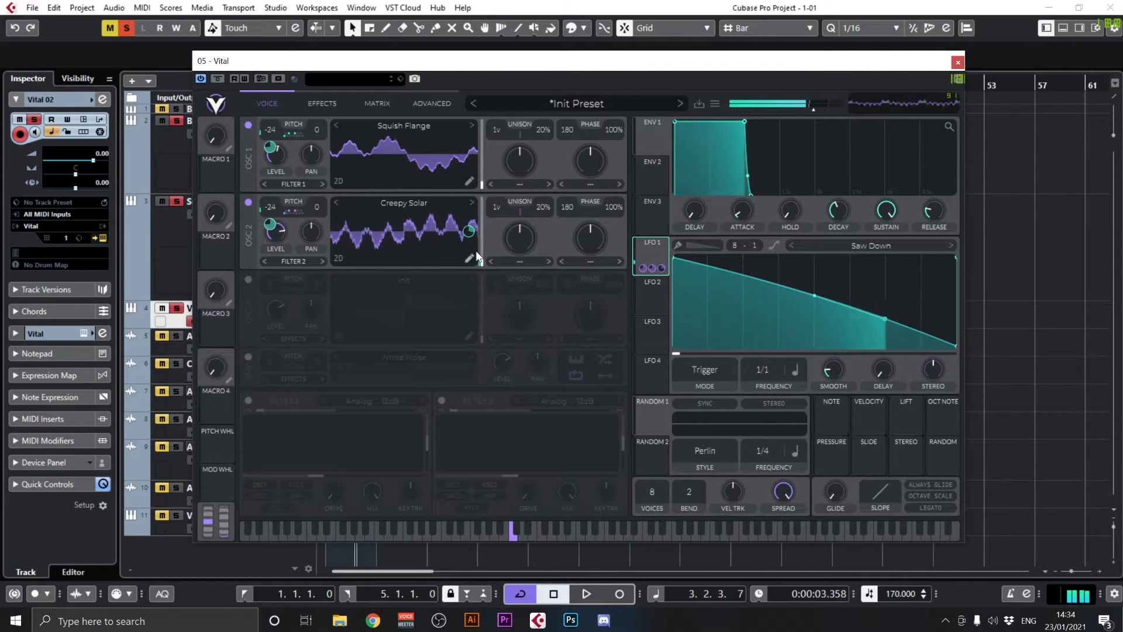
drag(472, 232, 472, 279)
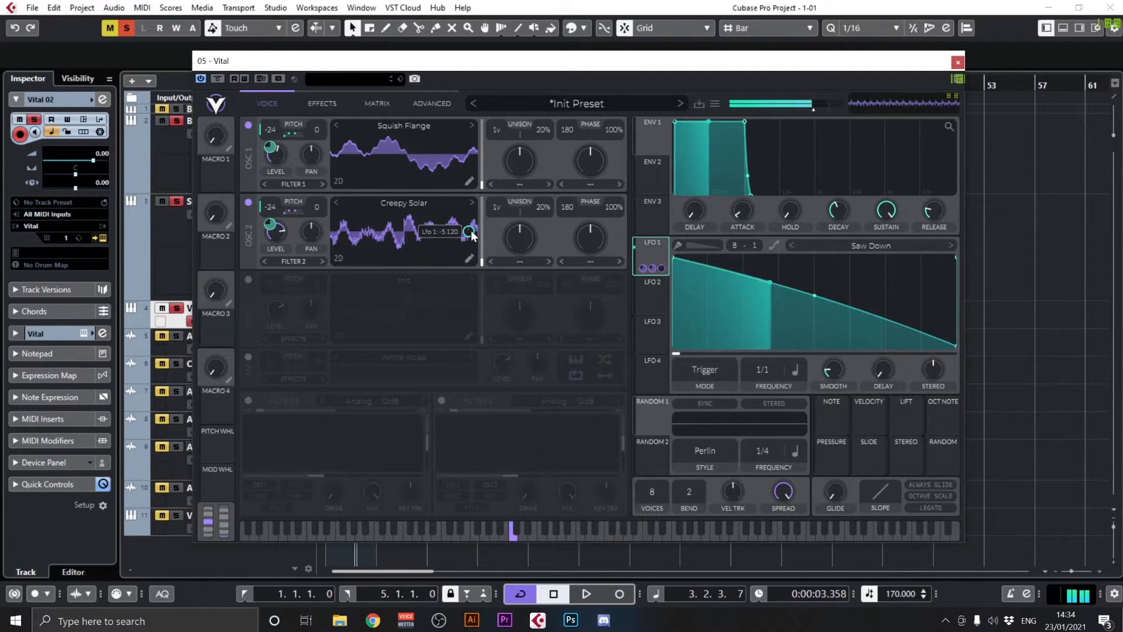
drag(471, 235, 471, 274)
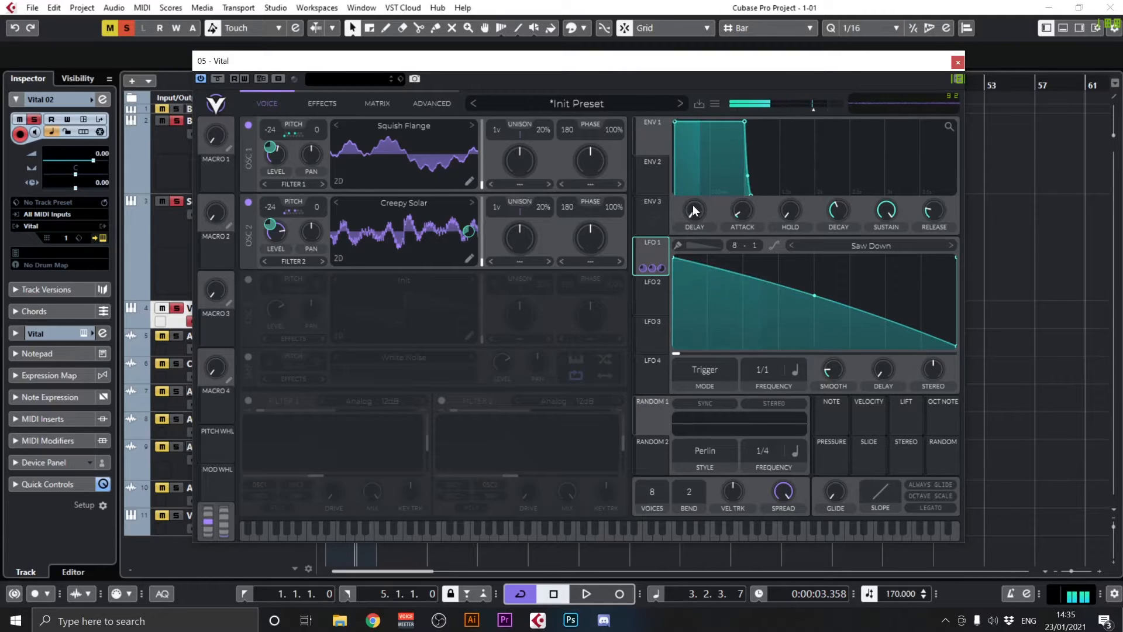
Lengthen Envelope 1's attack slightly and extend its release
drag(736, 212, 740, 205)
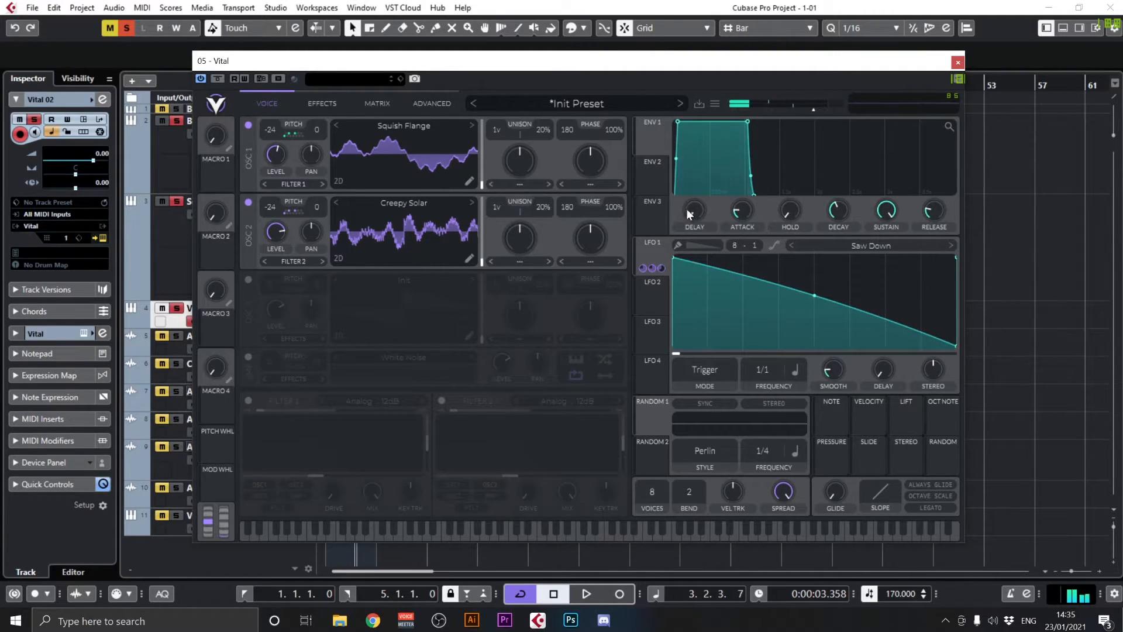
mouse_move(940, 215)
mouse_down()
mouse_move(940, 187)
mouse_move(934, 210)
mouse_up()
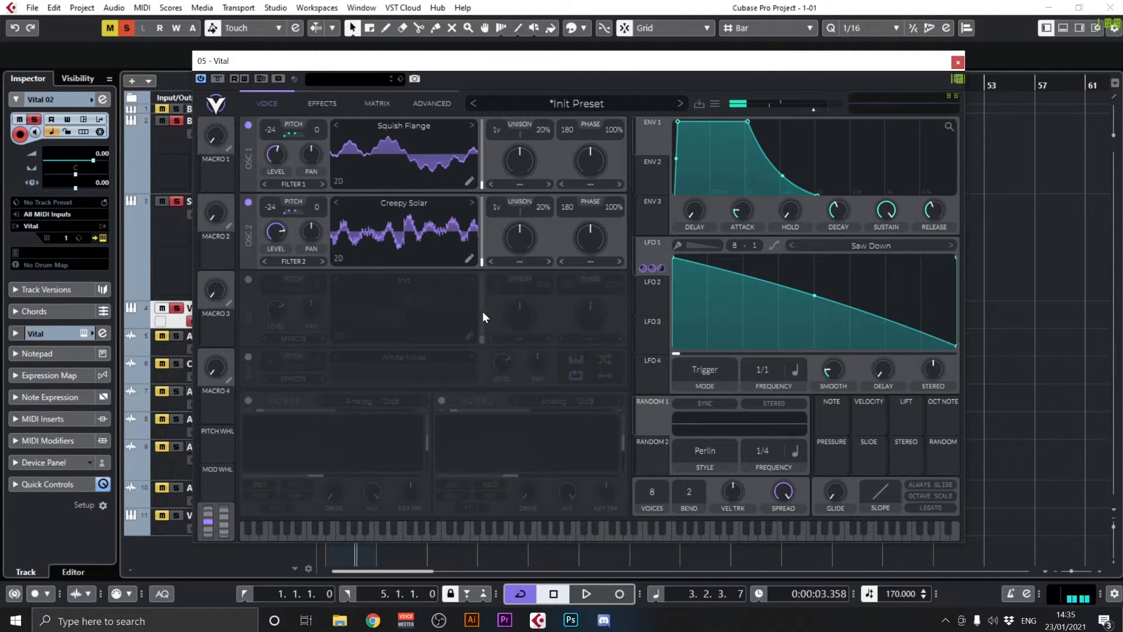
Enable Filter 1, route oscillator 2 into it as well, and set a high cutoff with minimal resonance
click(249, 401)
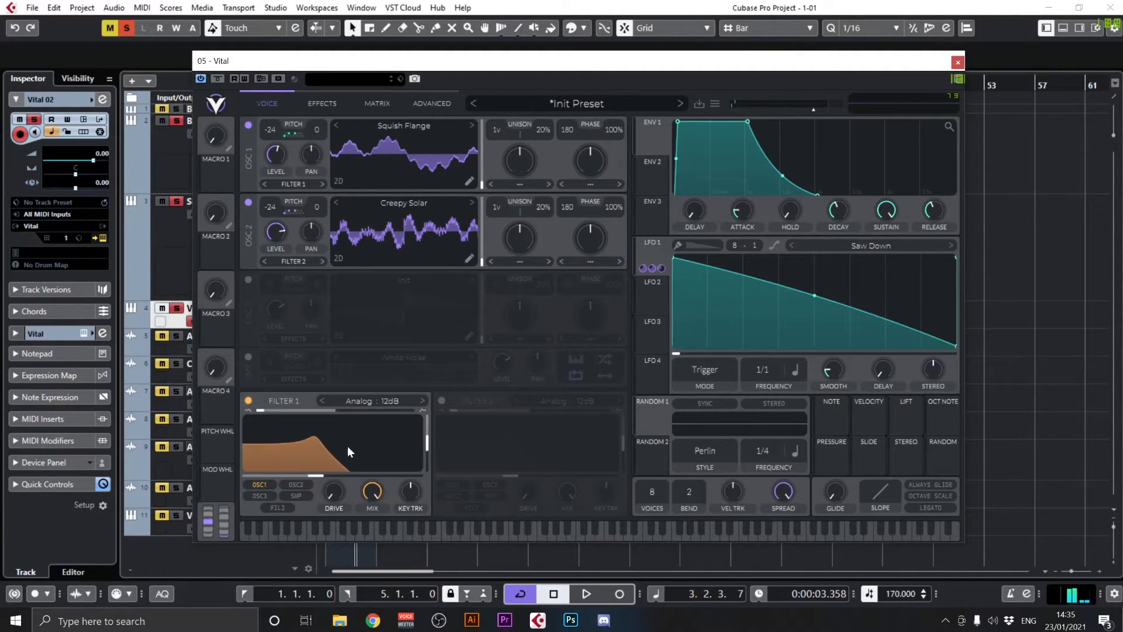
click(298, 483)
mouse_move(324, 475)
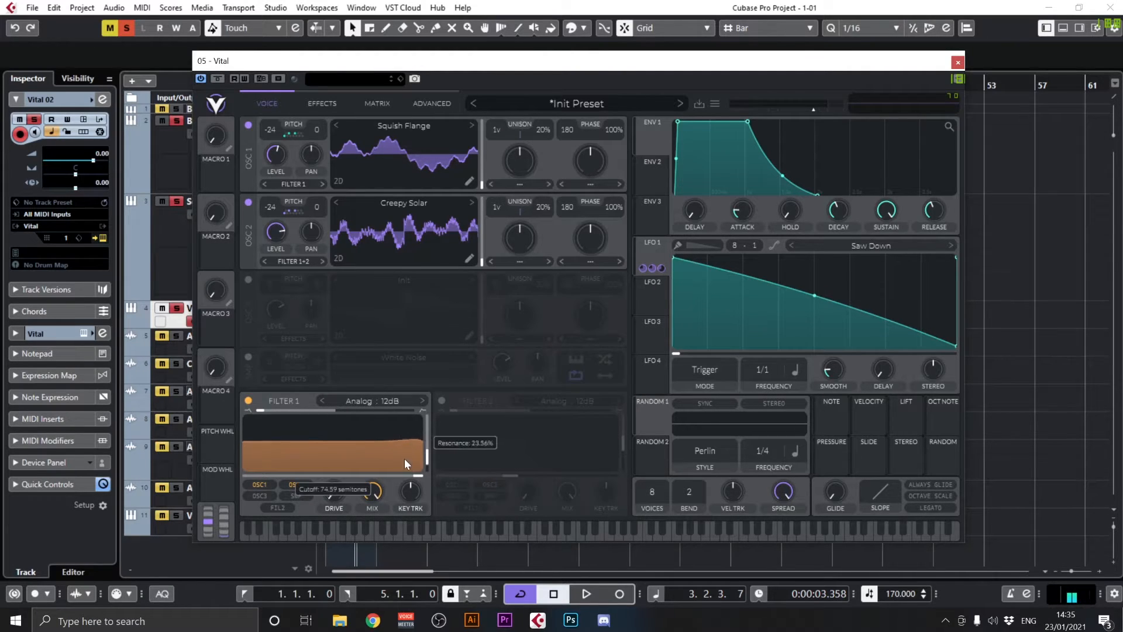
drag(405, 458, 394, 494)
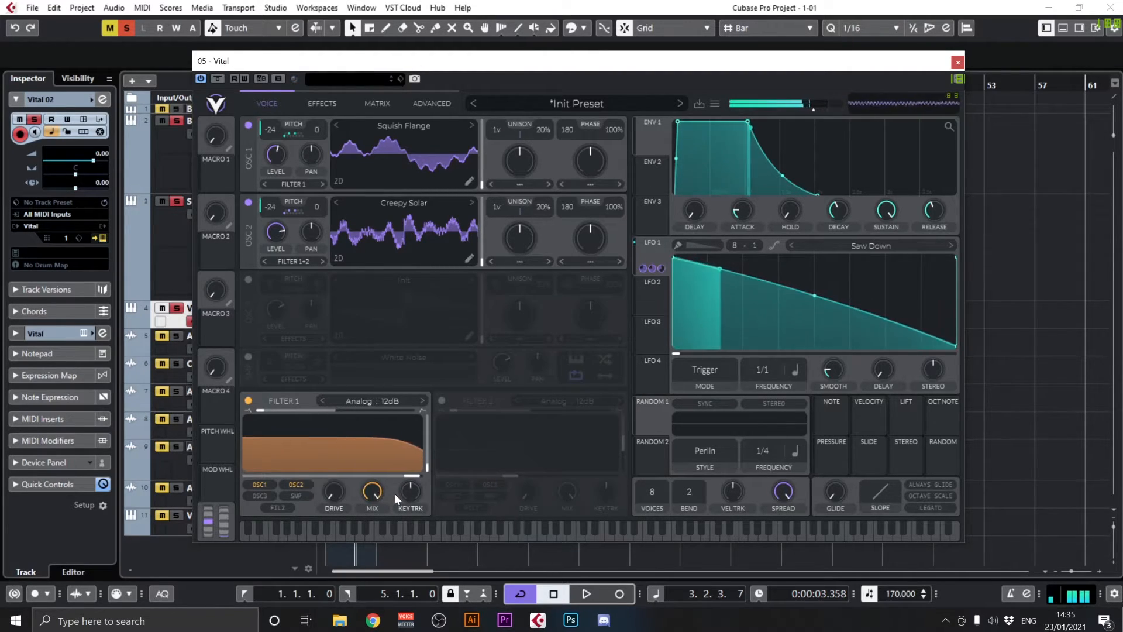
Assign Macro 1, named FILTER, to Filter 1's cutoff and set the macro to 0.125
drag(220, 176, 333, 462)
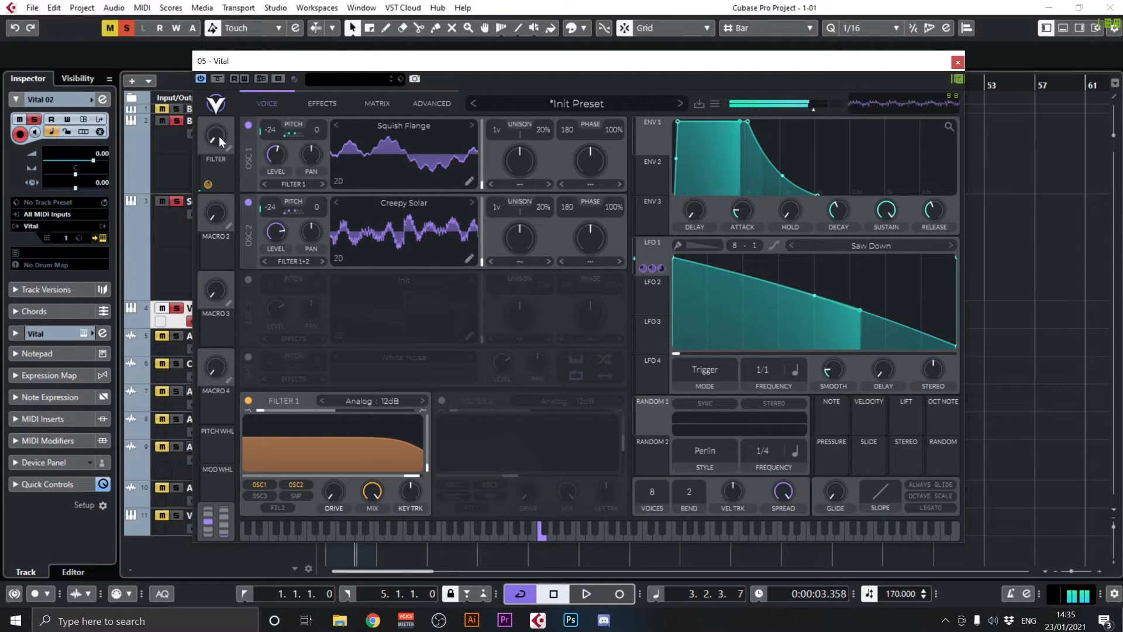
drag(219, 137, 227, 282)
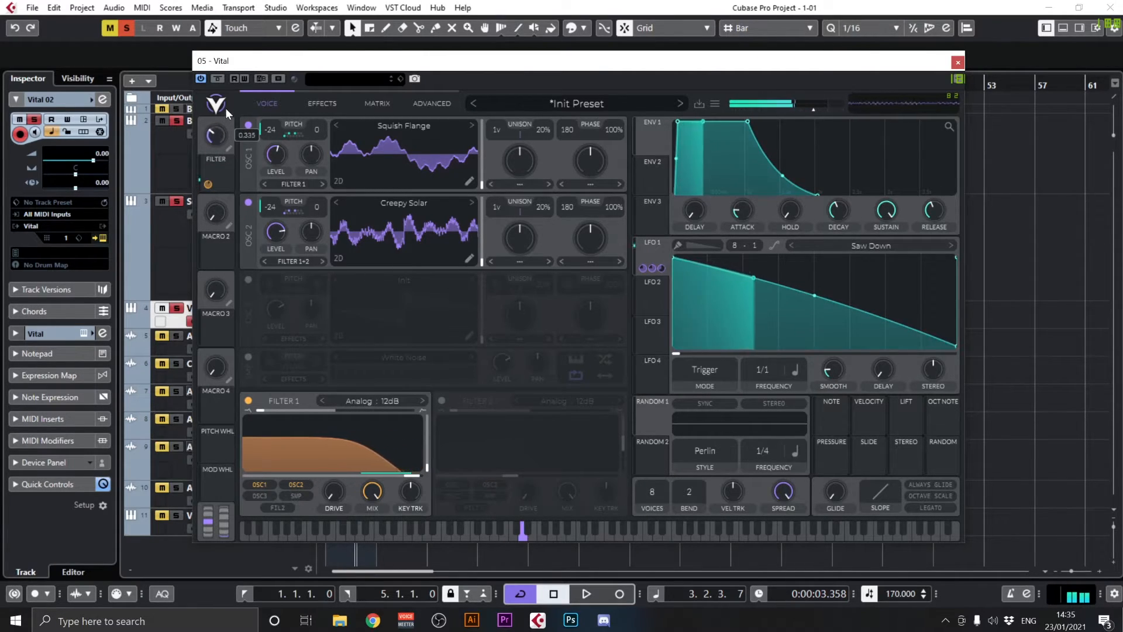
drag(231, 114, 228, 140)
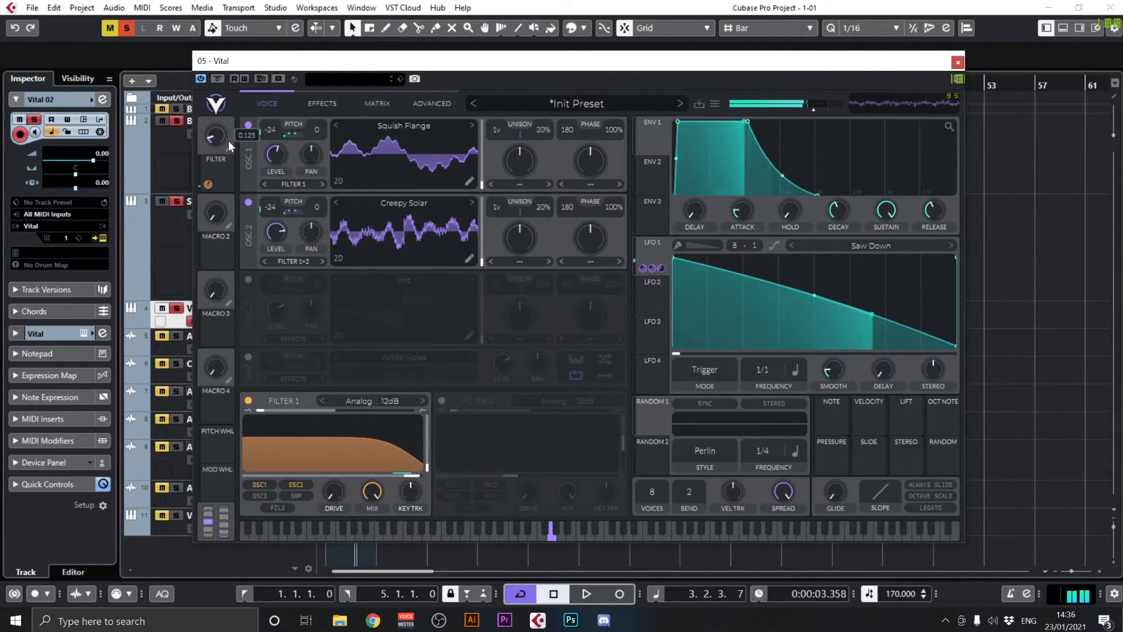
Turn off Global Snap in oscillator 1's transpose snap settings
click(285, 136)
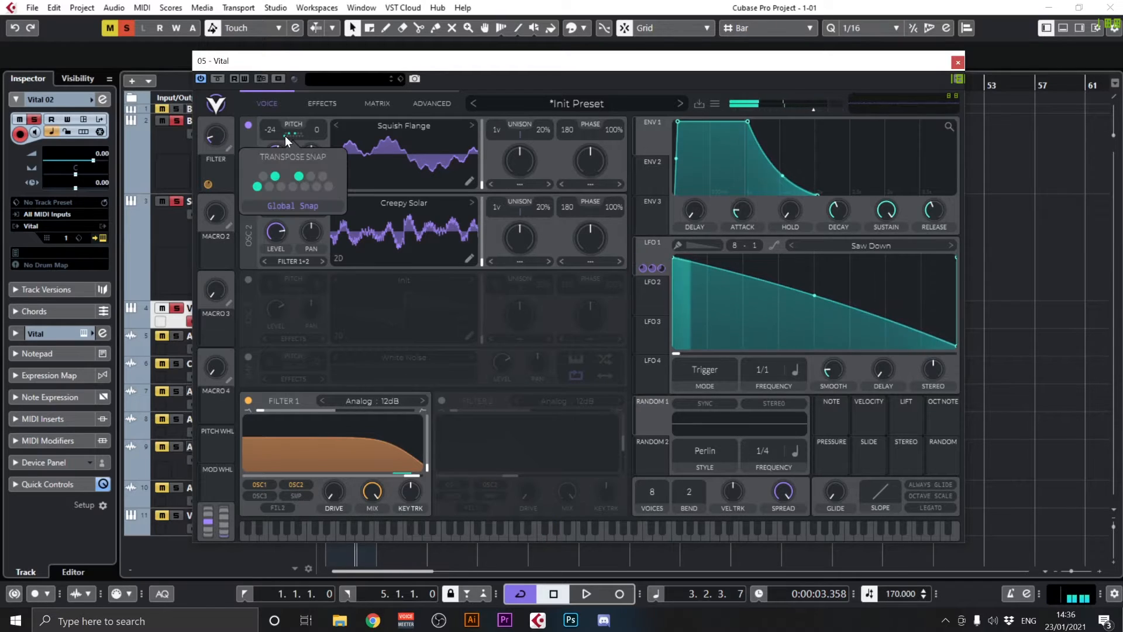
click(287, 206)
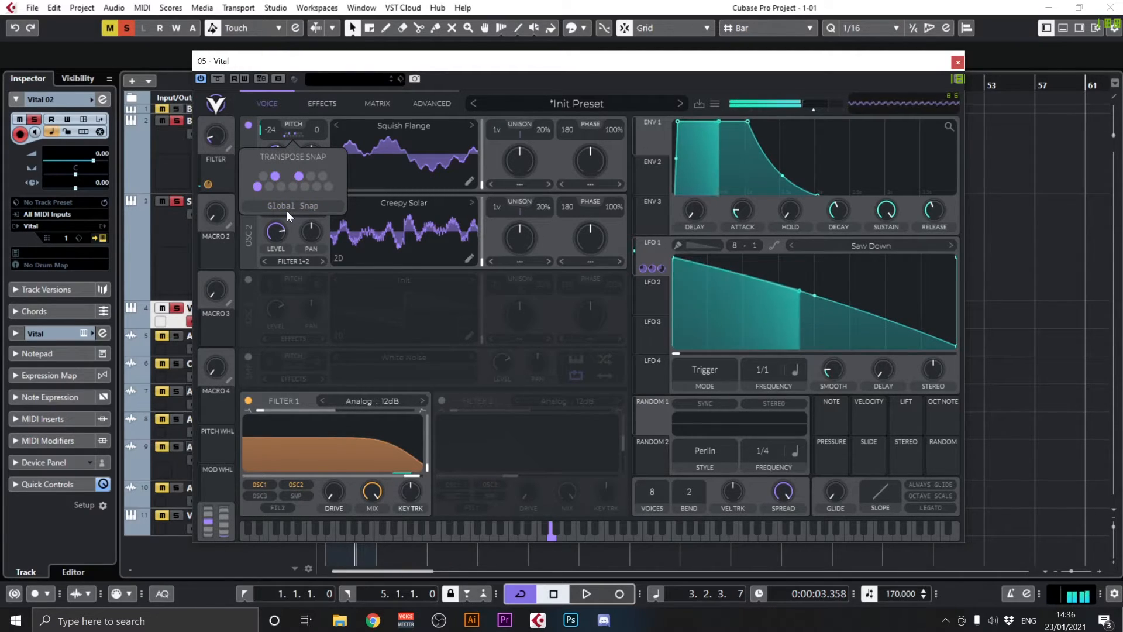
click(343, 111)
click(343, 111)
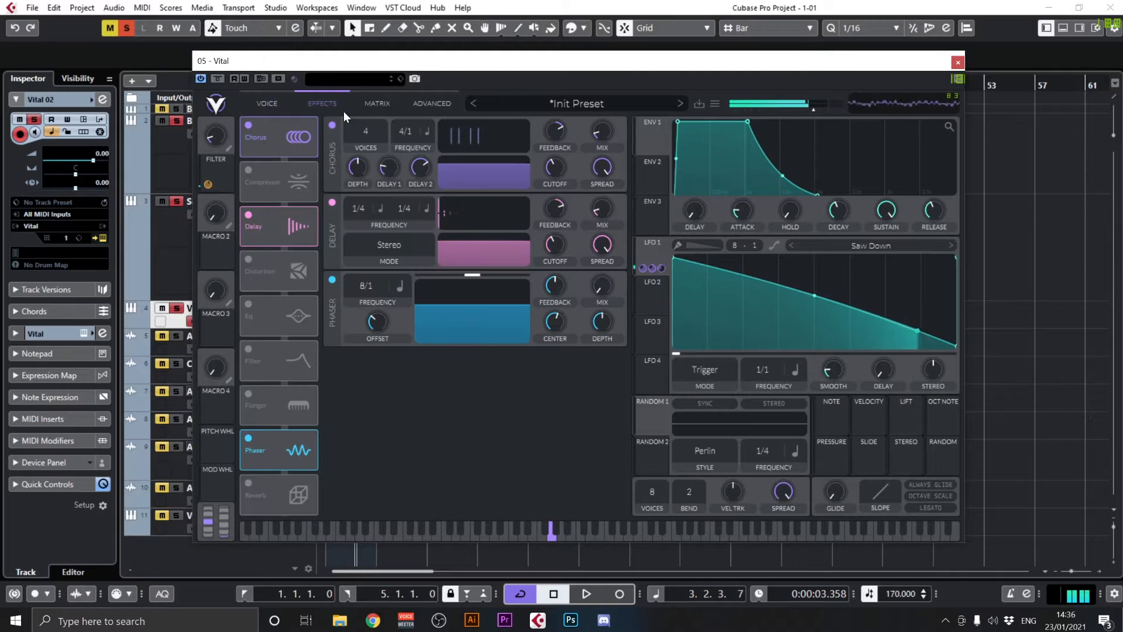
click(265, 106)
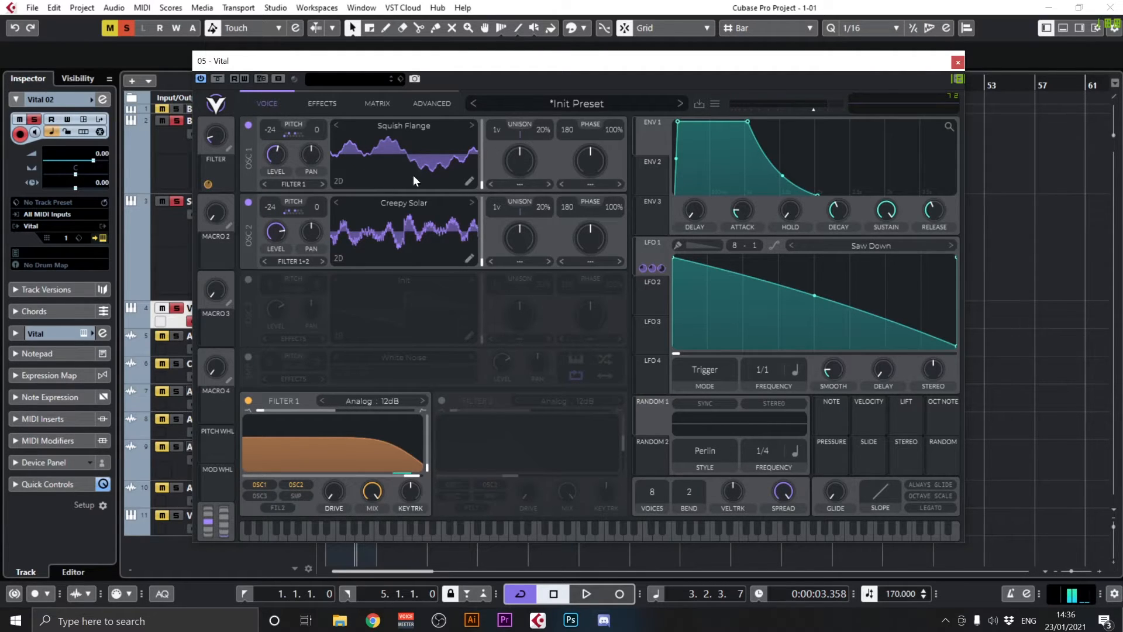
mouse_move(480, 177)
mouse_down()
mouse_move(489, 110)
mouse_move(479, 191)
mouse_up()
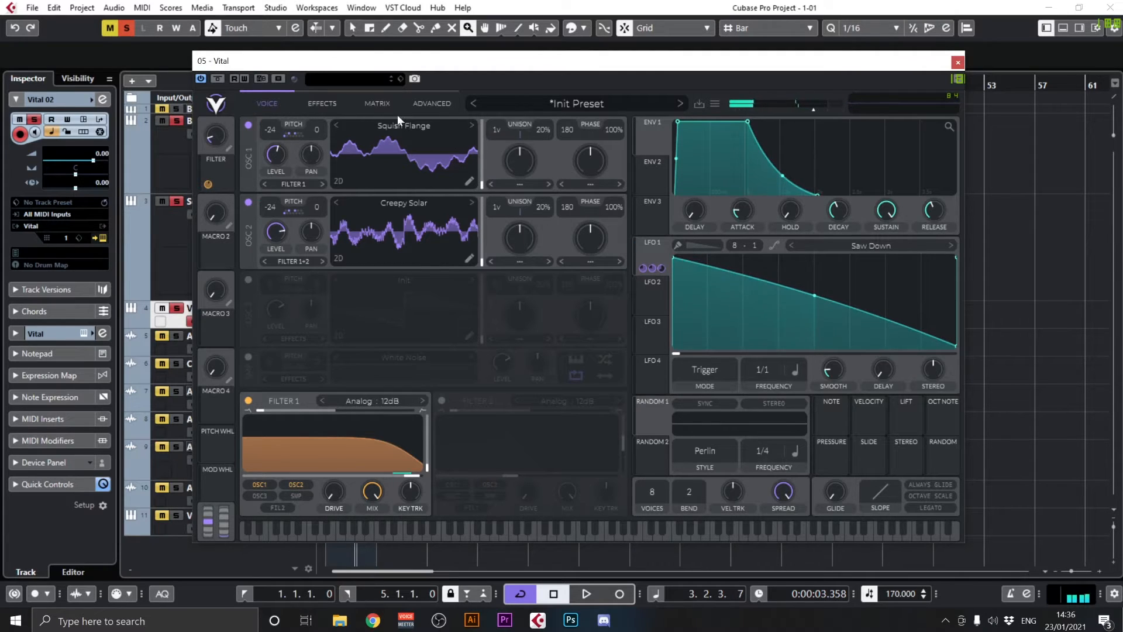
Enable the Reverb effect, shorten its time and bring its mix fully down
click(322, 103)
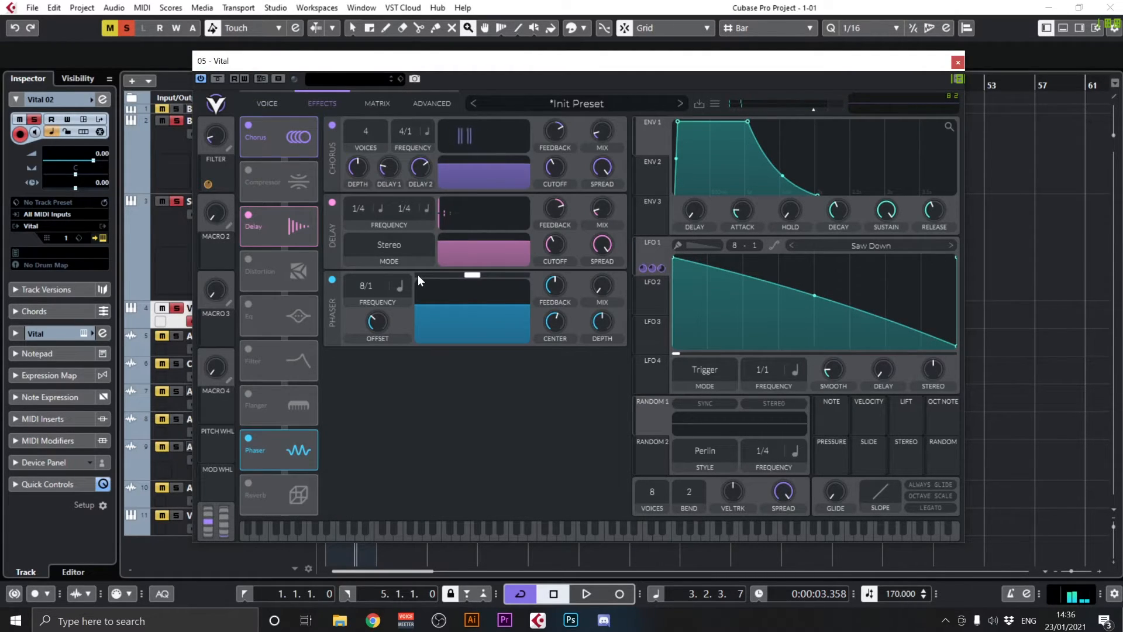
click(256, 486)
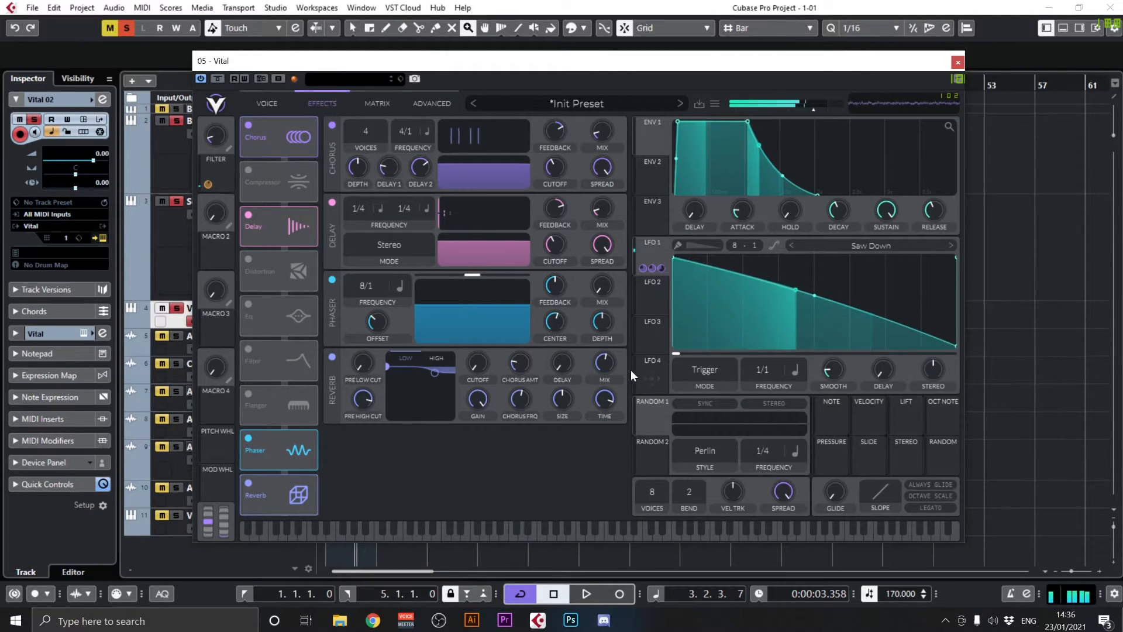
drag(610, 397, 609, 403)
drag(605, 363, 604, 385)
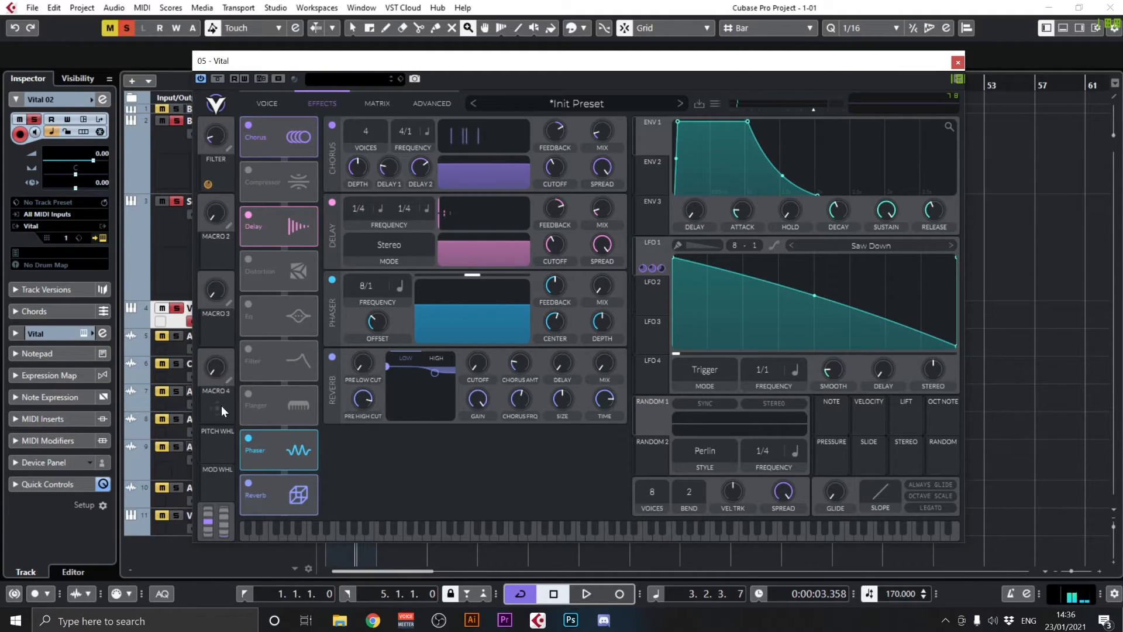
Assign Macro 2 to the reverb mix and raise the macro to 0.440
drag(220, 256, 607, 379)
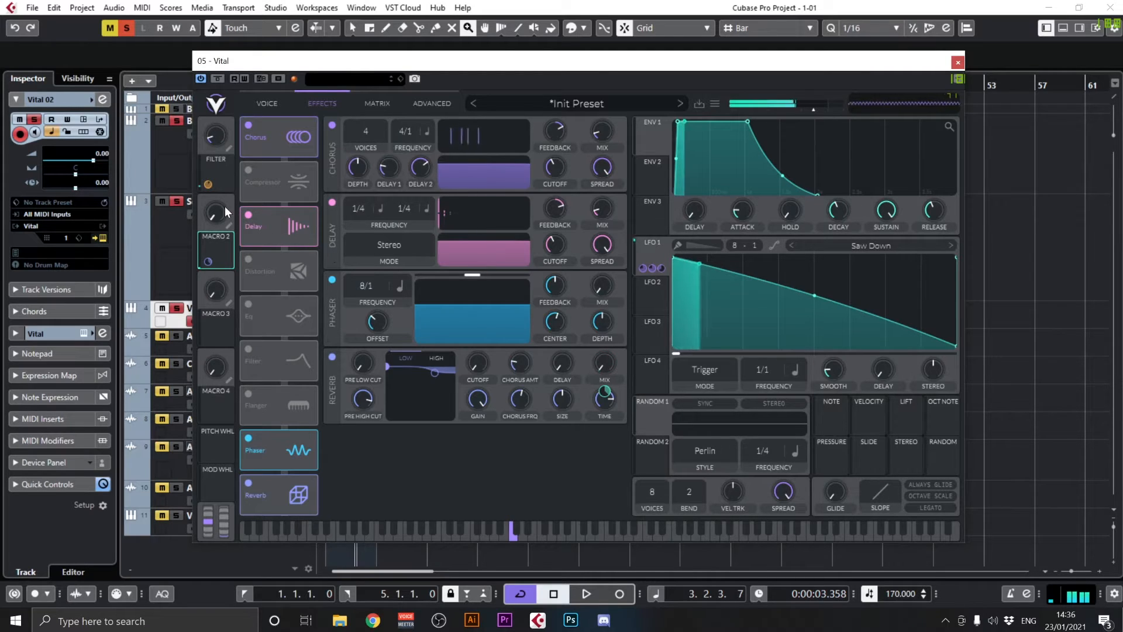
drag(225, 206, 276, 192)
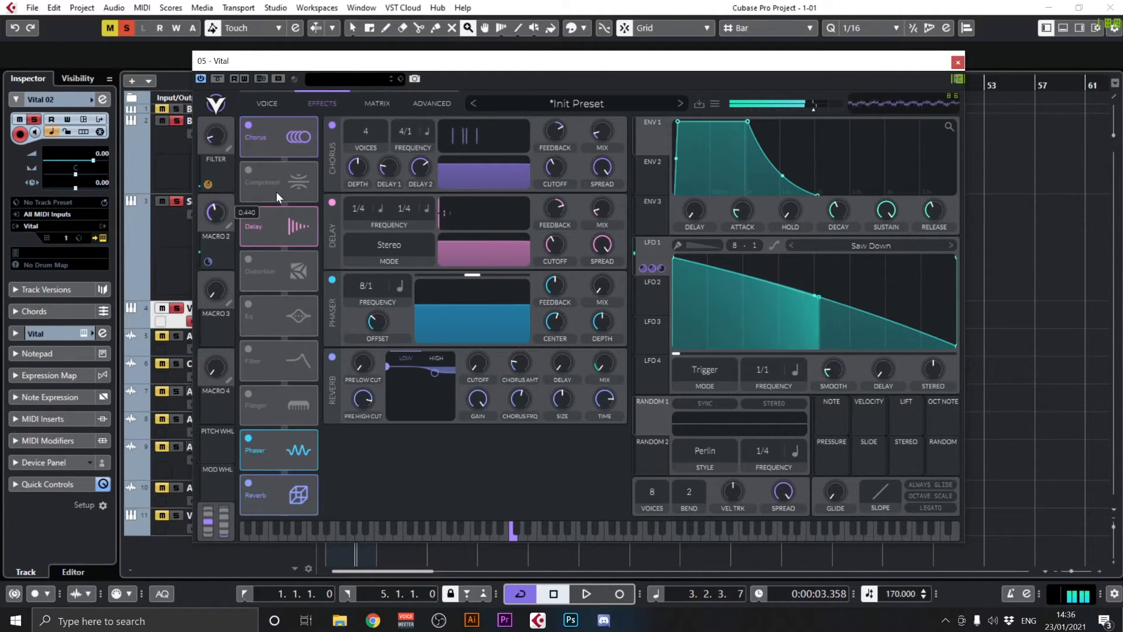
Shorten the reverb time slightly and rename Macro 2 as REVERB
drag(602, 399, 604, 421)
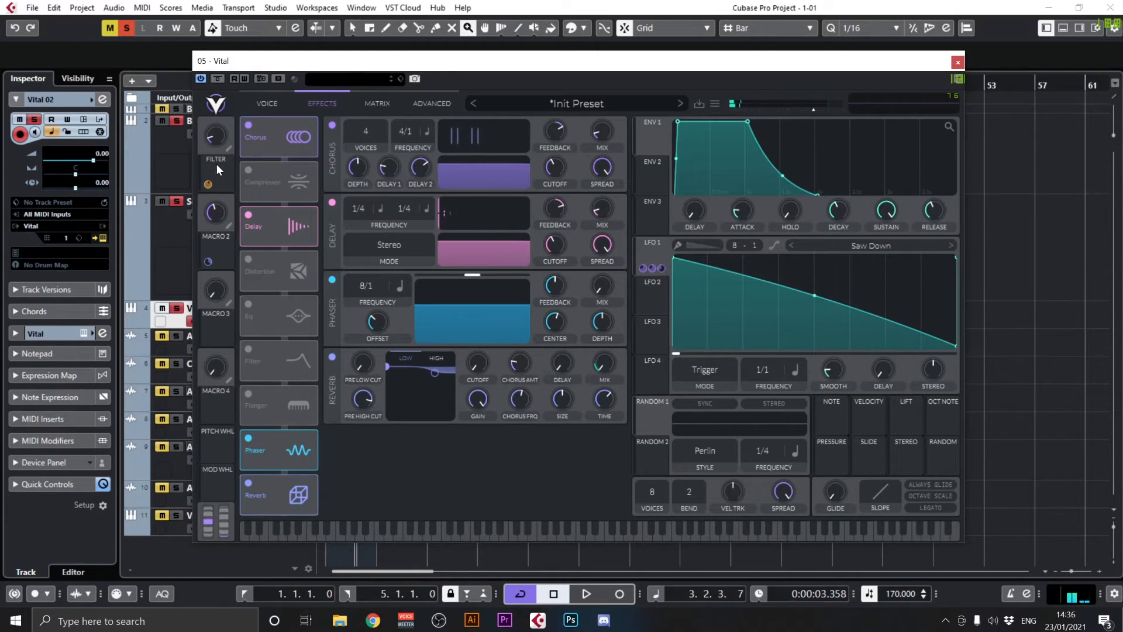
click(233, 226)
drag(956, 344, 961, 380)
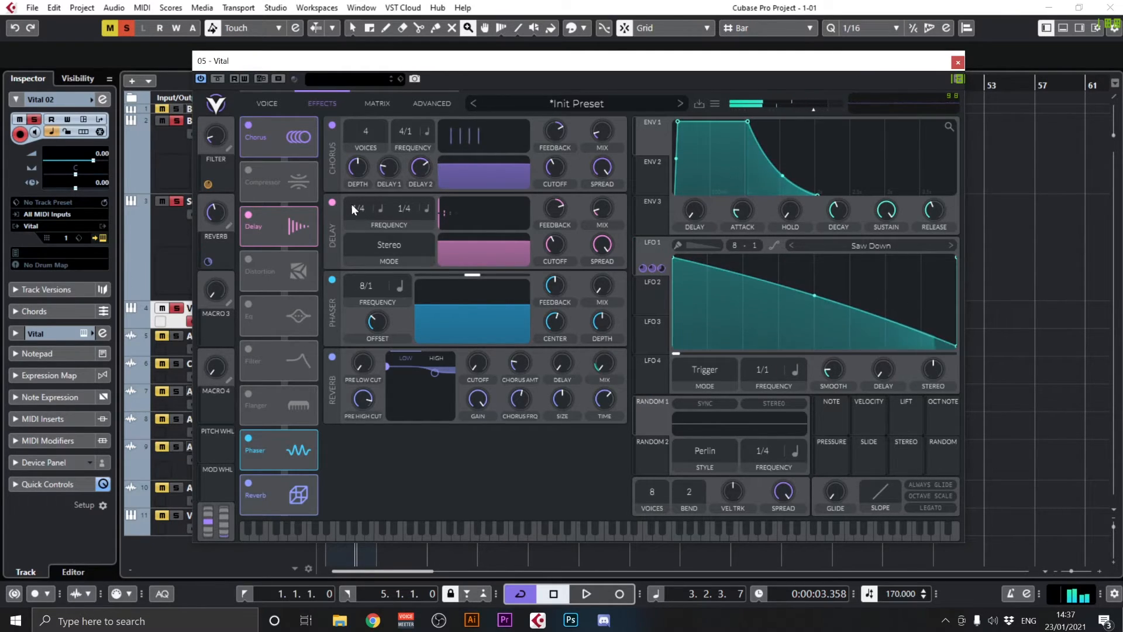
Enable the Compressor effect, try its Single Band mode and compare the sound with the compressor bypassed
click(246, 173)
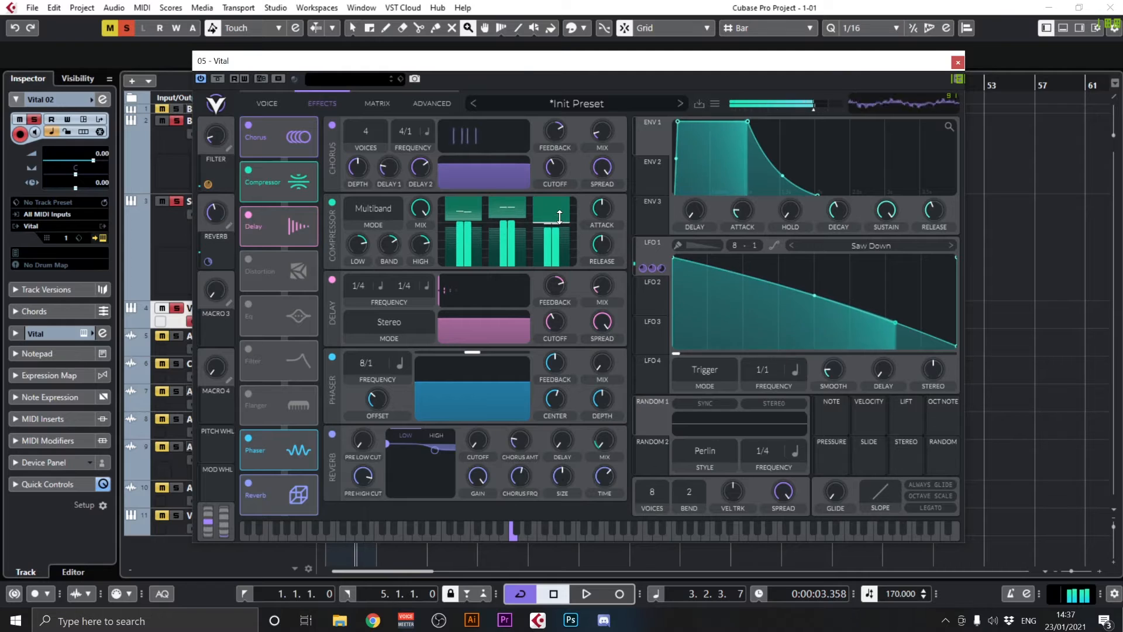
click(394, 208)
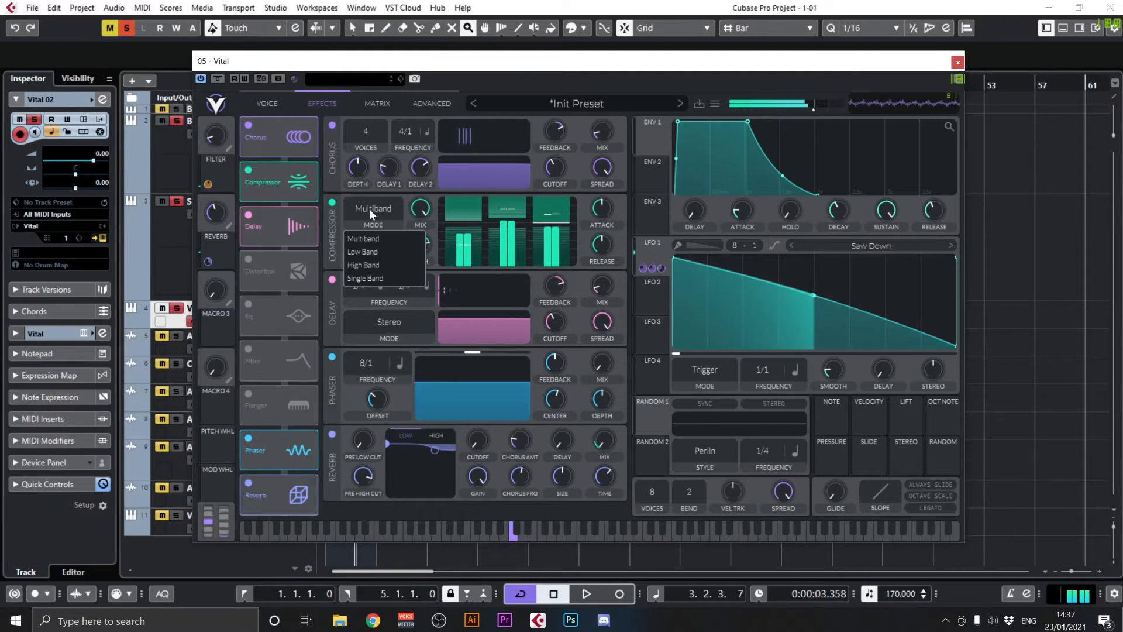
click(389, 274)
mouse_move(600, 216)
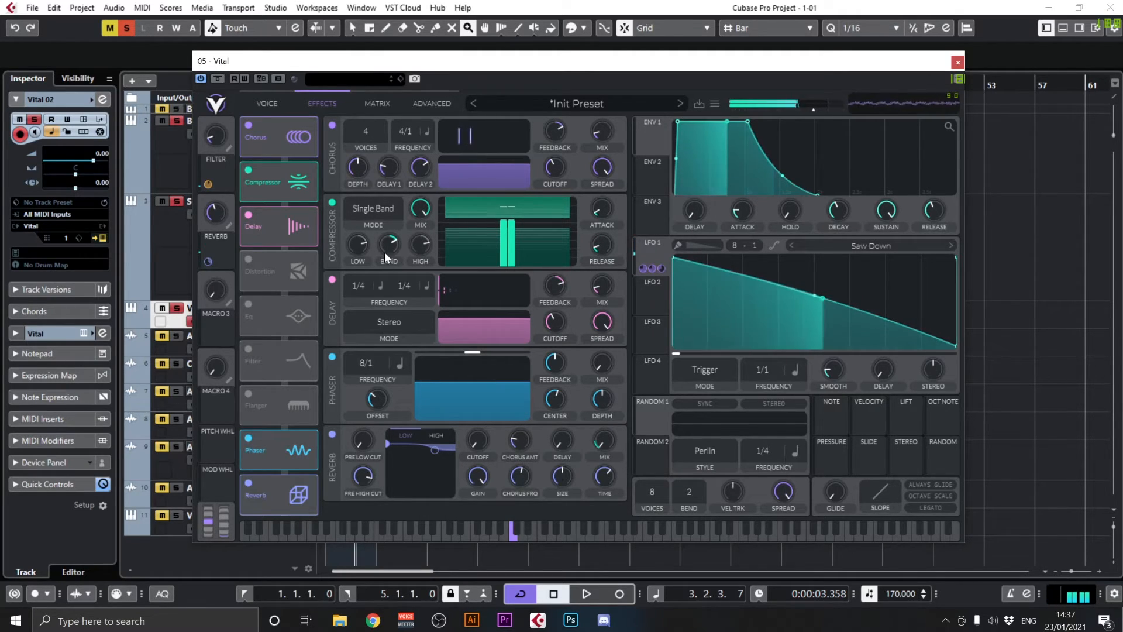
click(333, 205)
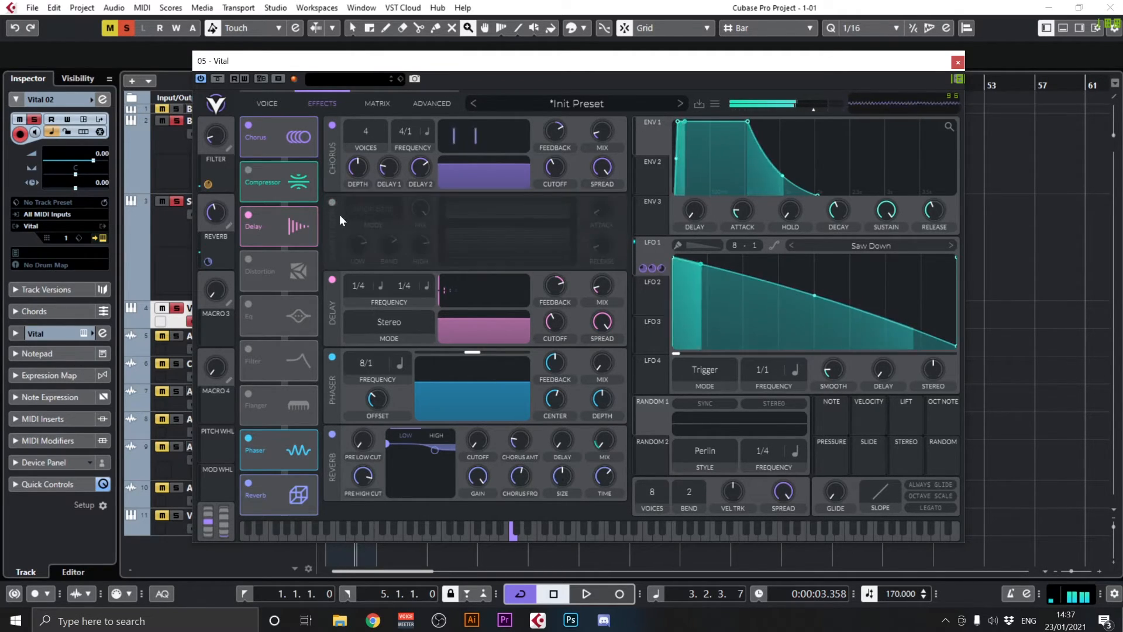
click(333, 204)
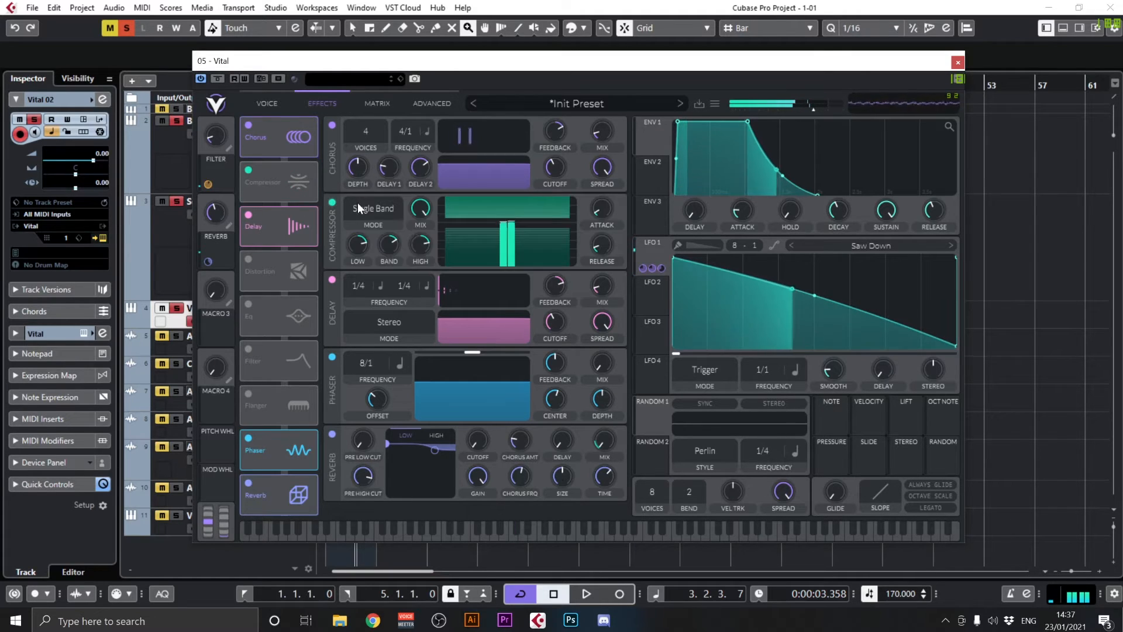
Switch the compressor to Multiband mode, adjust its middle band and bring its mix fully down
click(358, 206)
click(384, 241)
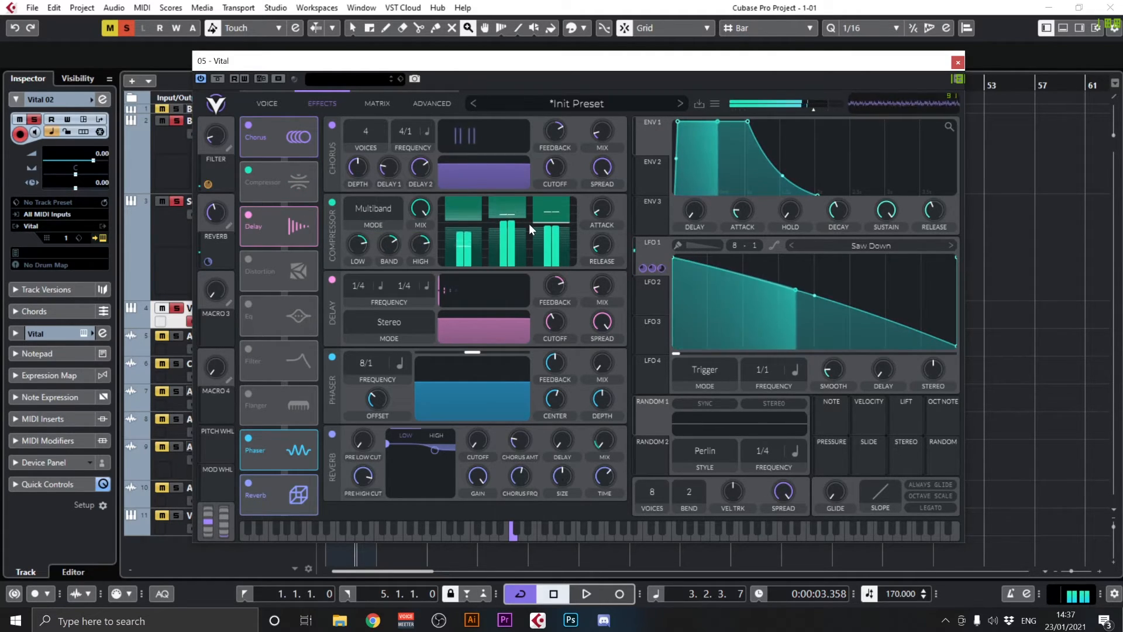
drag(513, 218, 514, 221)
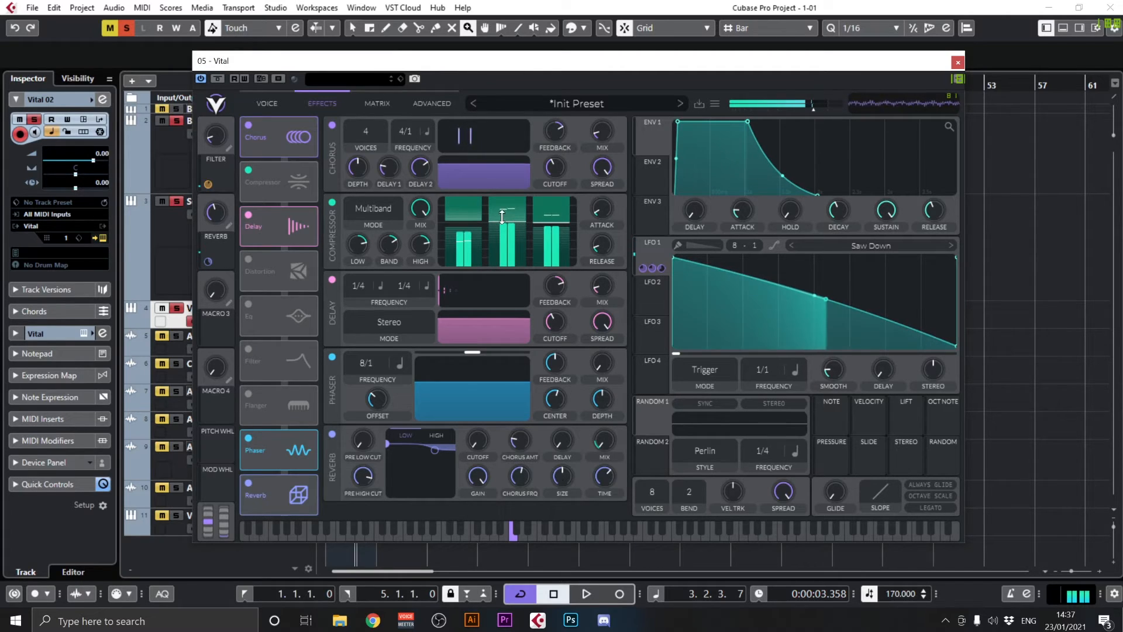
click(333, 203)
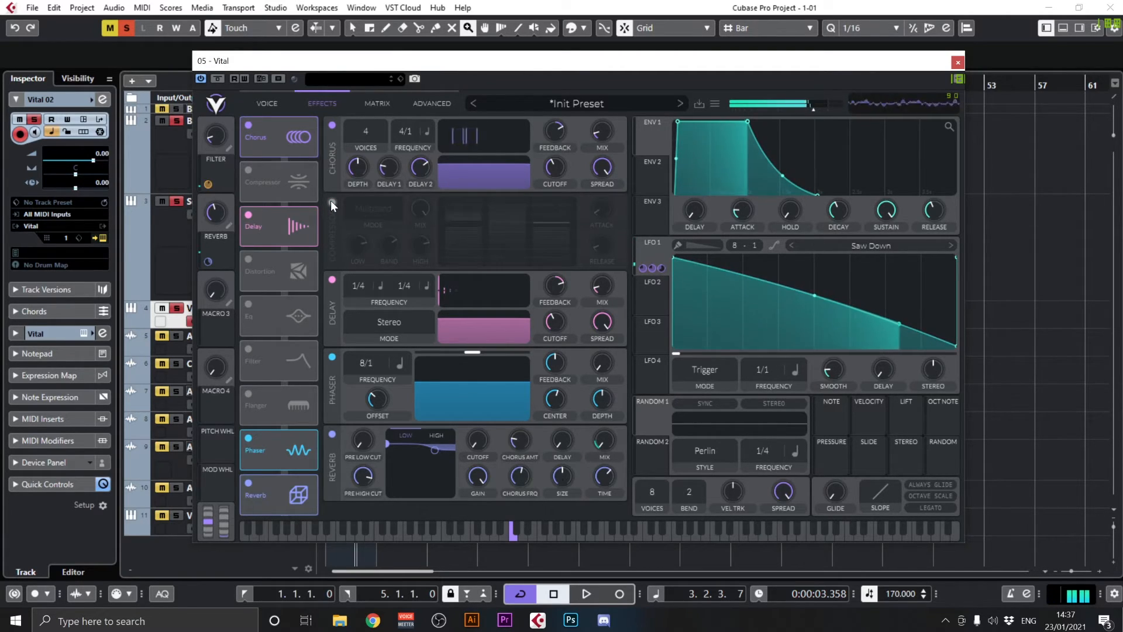
click(332, 202)
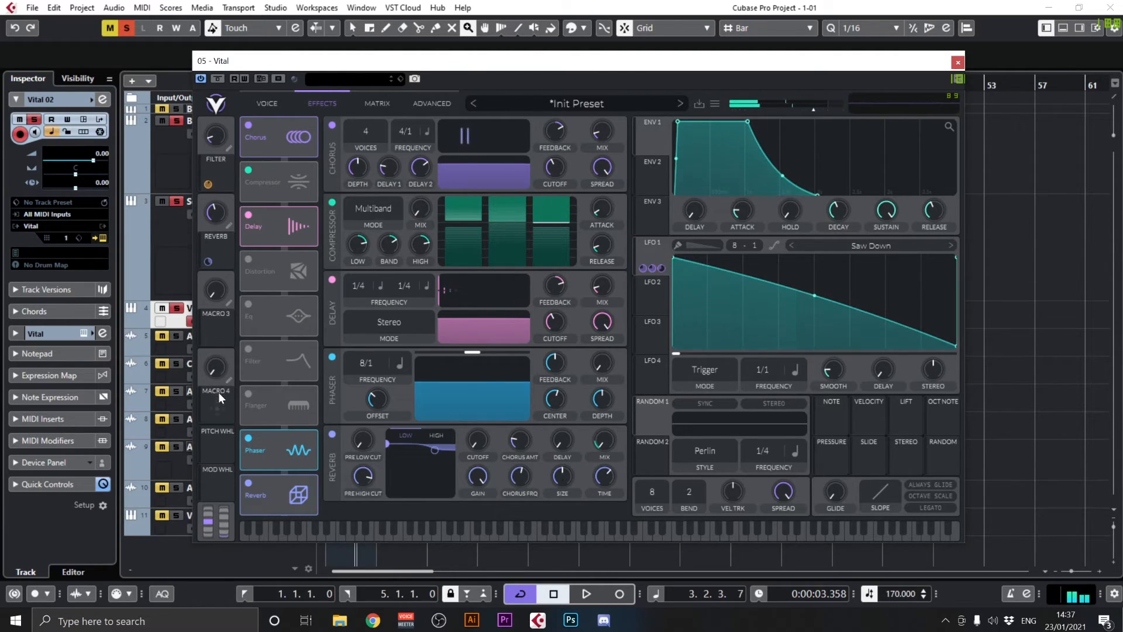
Assign Macro 3 to the compressor mix, rename it PHAT, and turn the REVERB macro fully down
drag(216, 331, 421, 212)
click(227, 310)
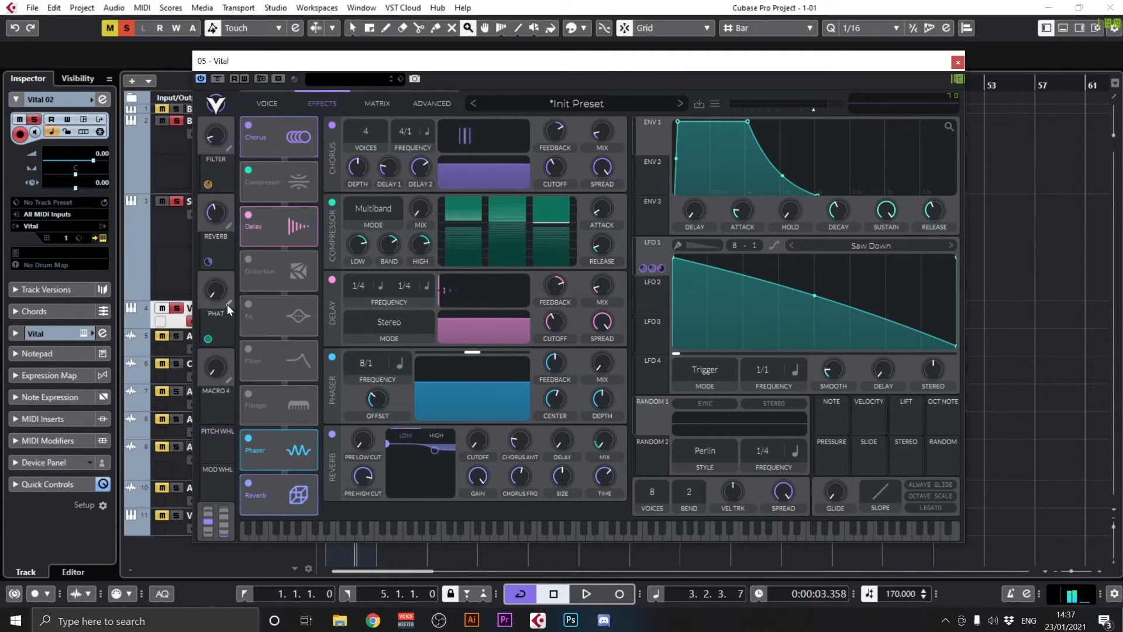
mouse_move(213, 293)
mouse_down()
mouse_move(272, 166)
mouse_move(260, 343)
mouse_move(226, 289)
mouse_up()
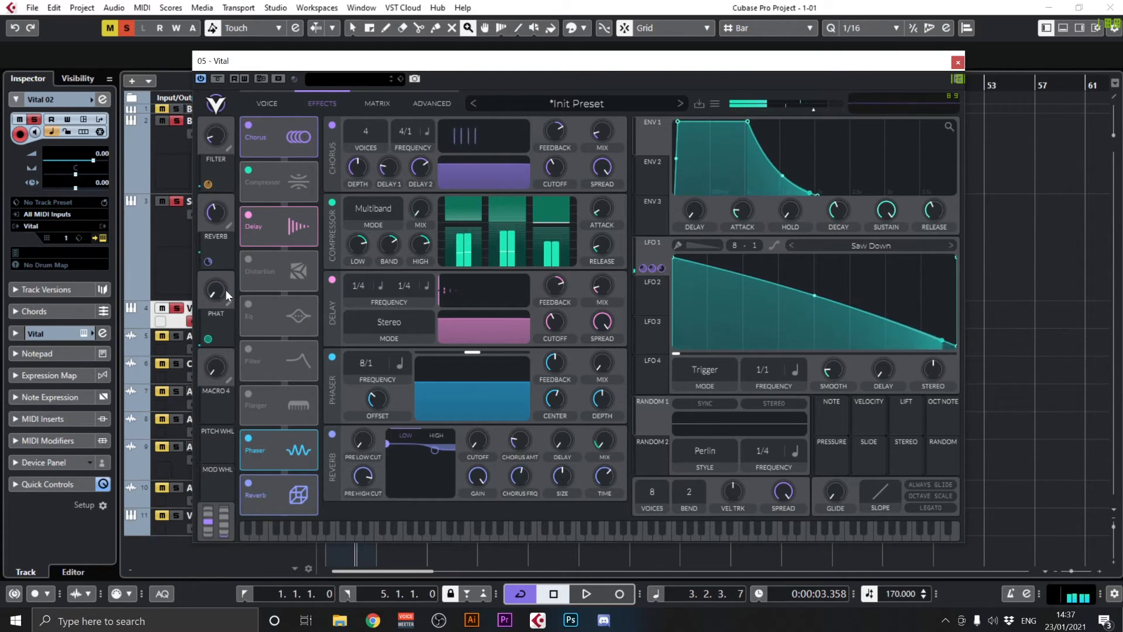
mouse_move(216, 206)
mouse_down()
mouse_move(215, 284)
mouse_move(231, 151)
mouse_move(226, 214)
mouse_up()
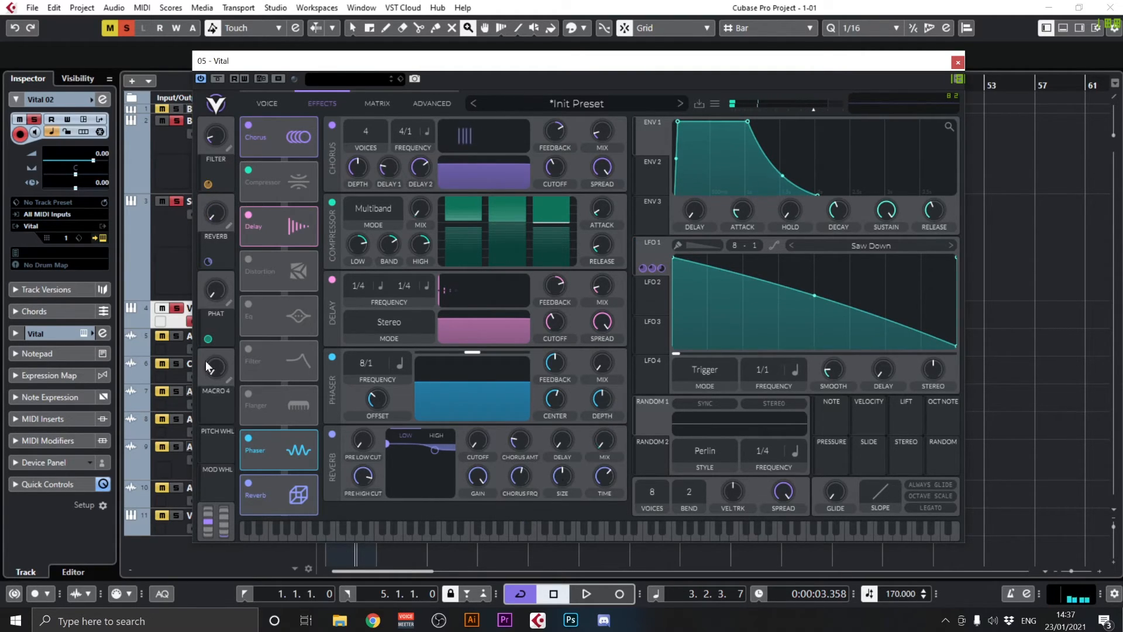
Assign Macro 4 to the chorus mix and rename the macro CHORUS
drag(224, 405, 600, 164)
drag(218, 367, 272, 379)
double_click(227, 388)
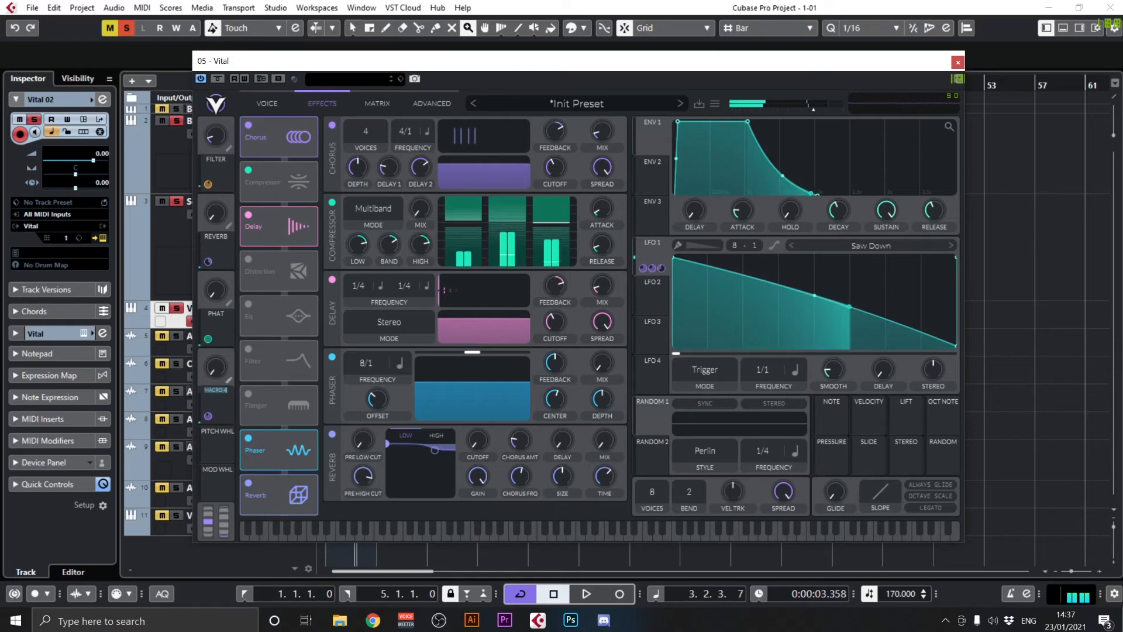
text(Ch)
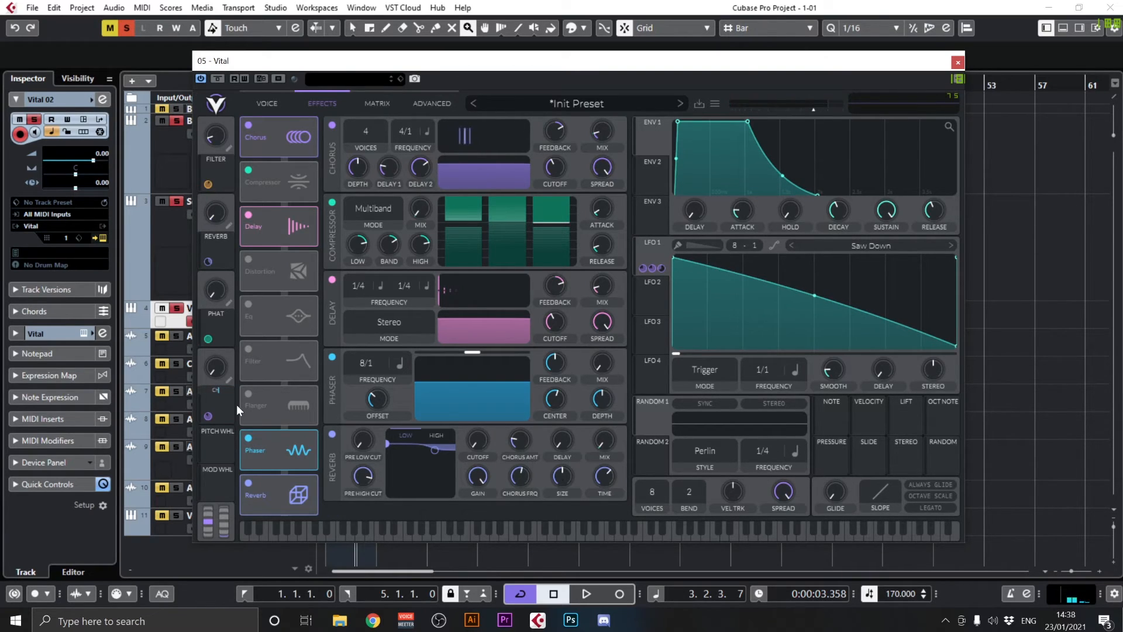
text(o)
drag(365, 153, 381, 100)
drag(370, 170, 370, 208)
Raise the REVERB macro to 1.000 and sweep the FILTER macro up and back down while watching Filter 1
click(264, 103)
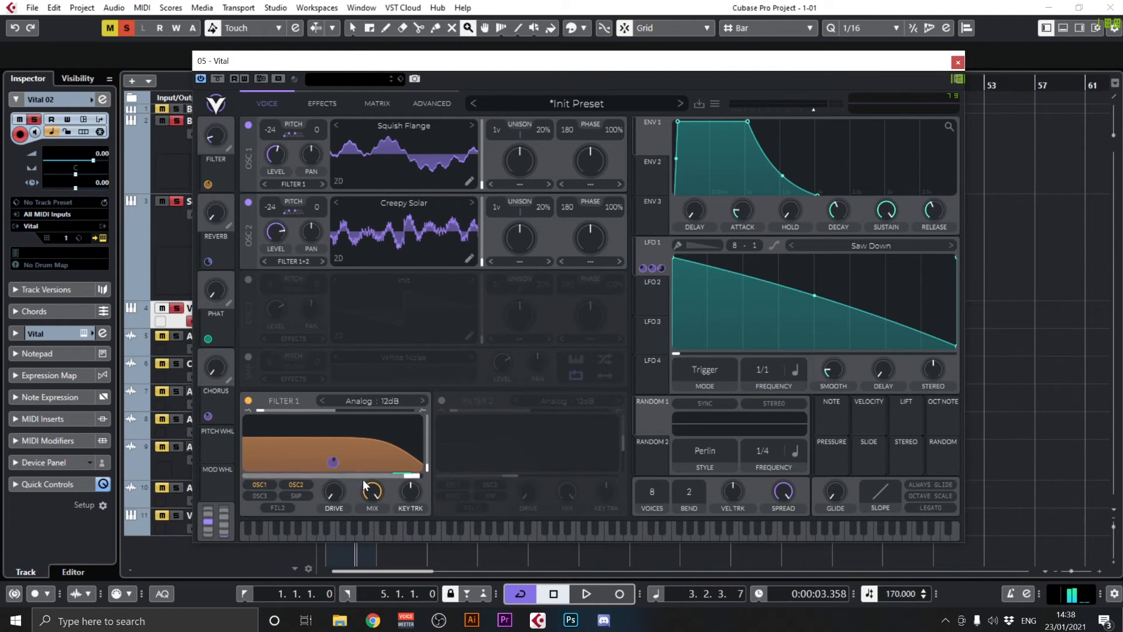
drag(220, 214, 284, 72)
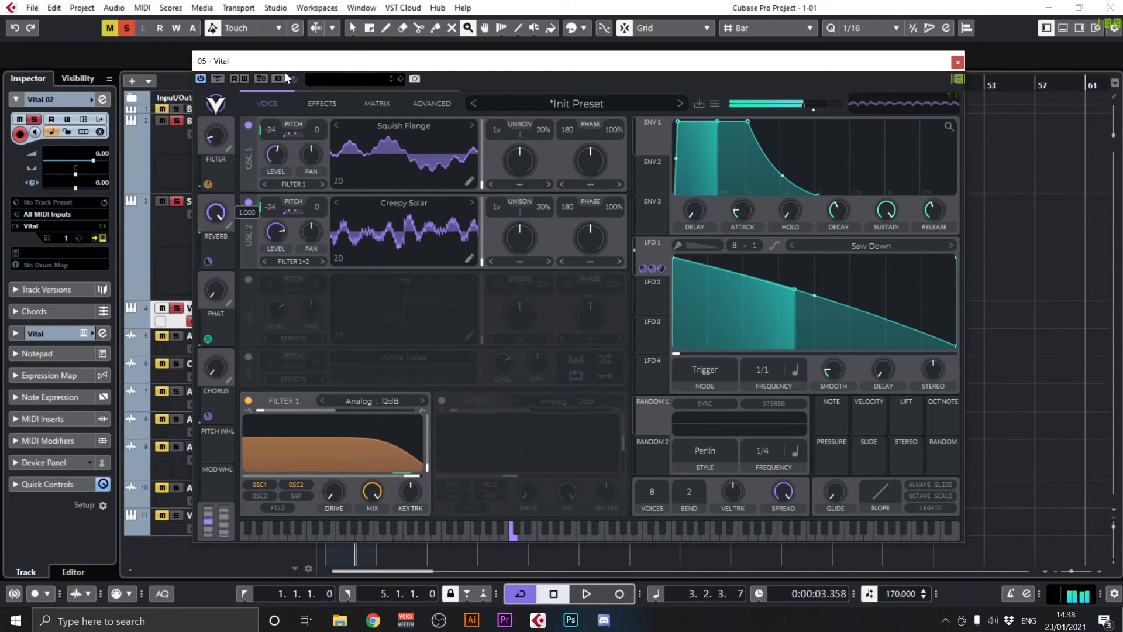
drag(219, 138, 234, 89)
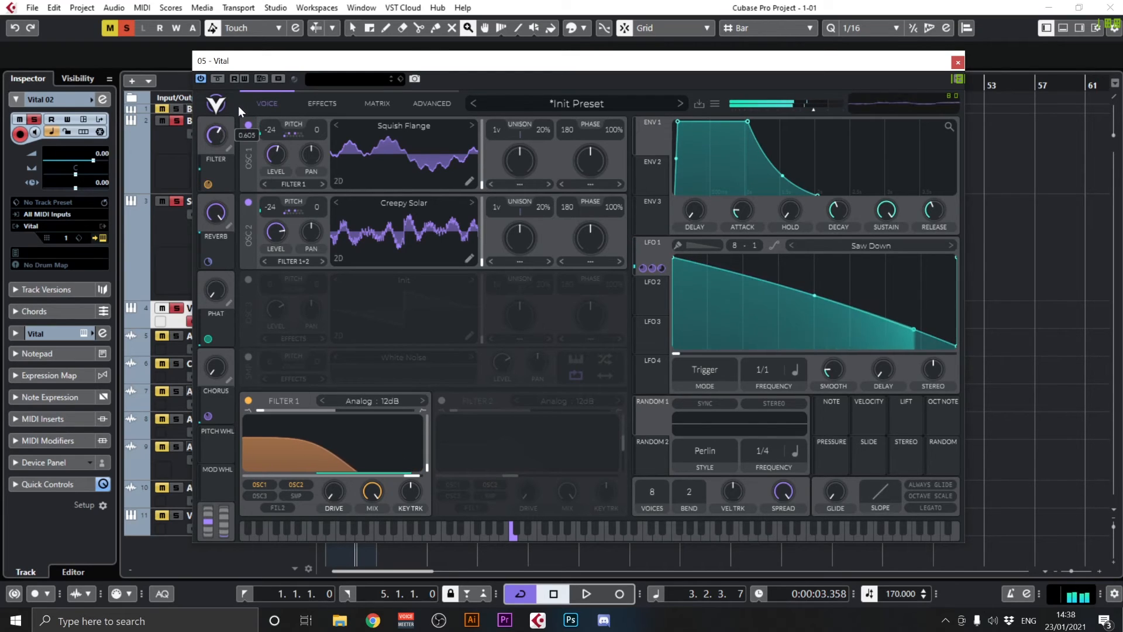
drag(243, 132, 239, 192)
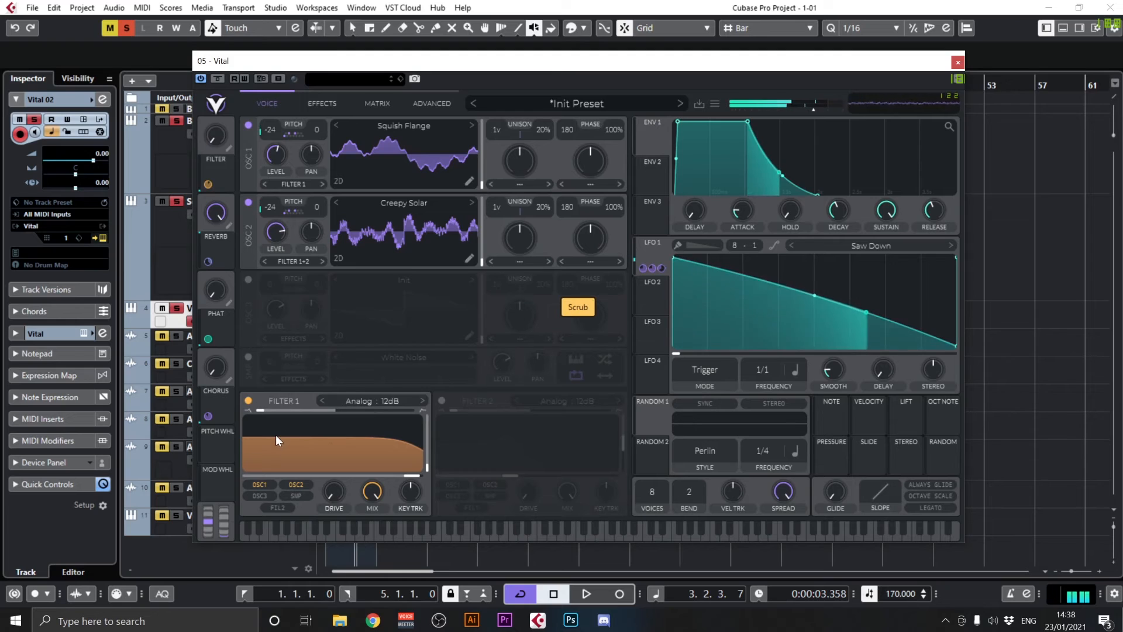
drag(226, 382, 309, 500)
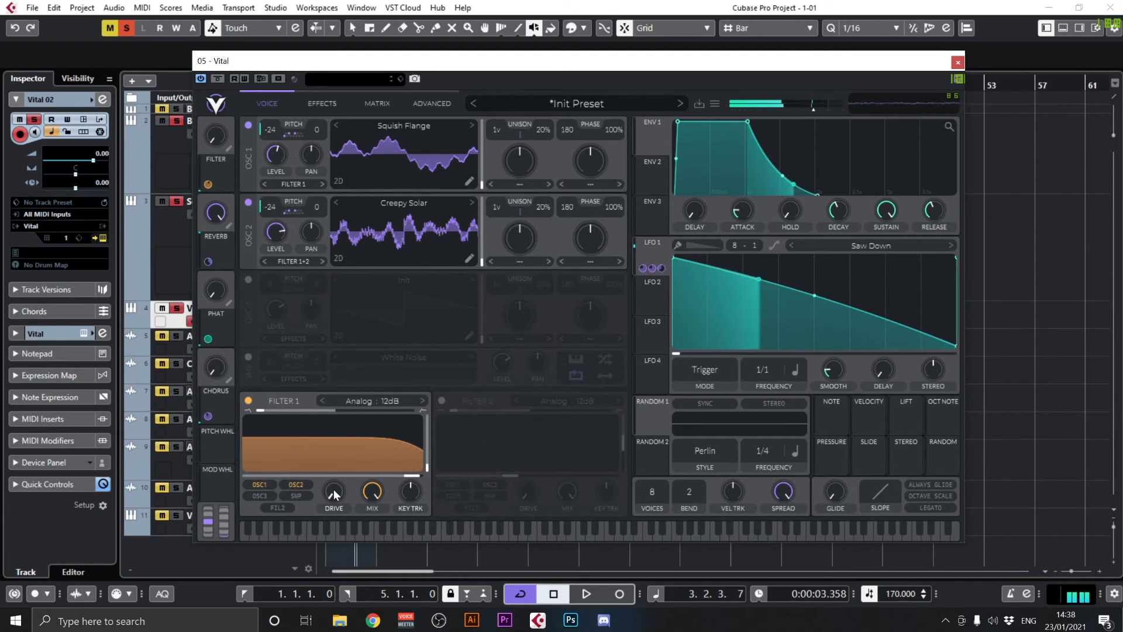
Save the preset under the name "Saw Down Sequence"
click(698, 104)
text(Sq)
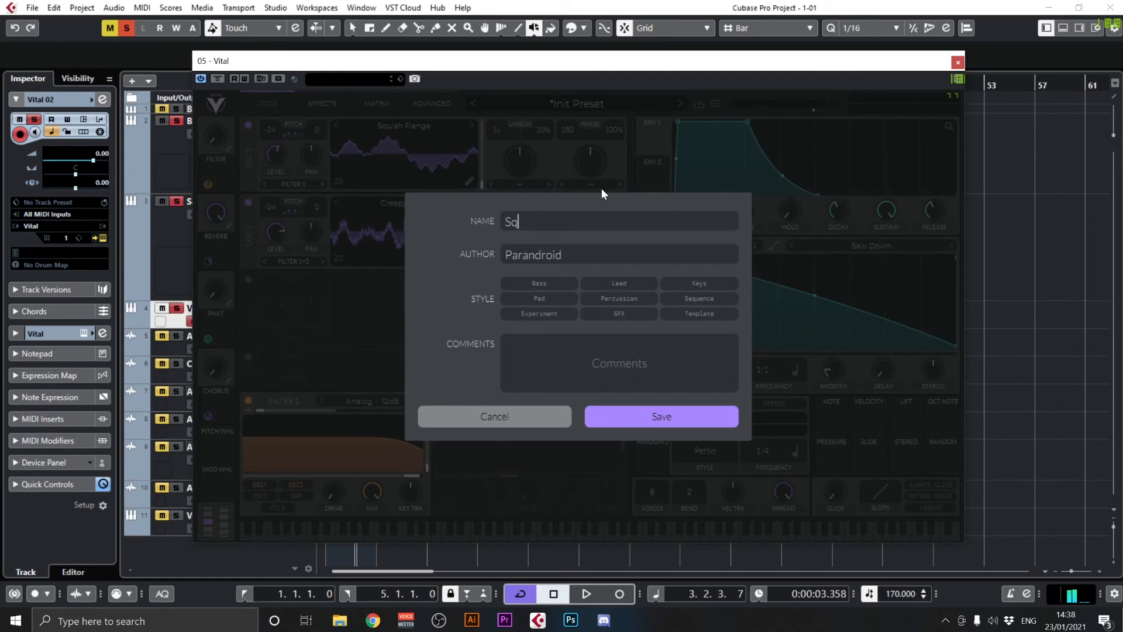
key(BackSpace)
text(aw Down Sequence)
key(Return)
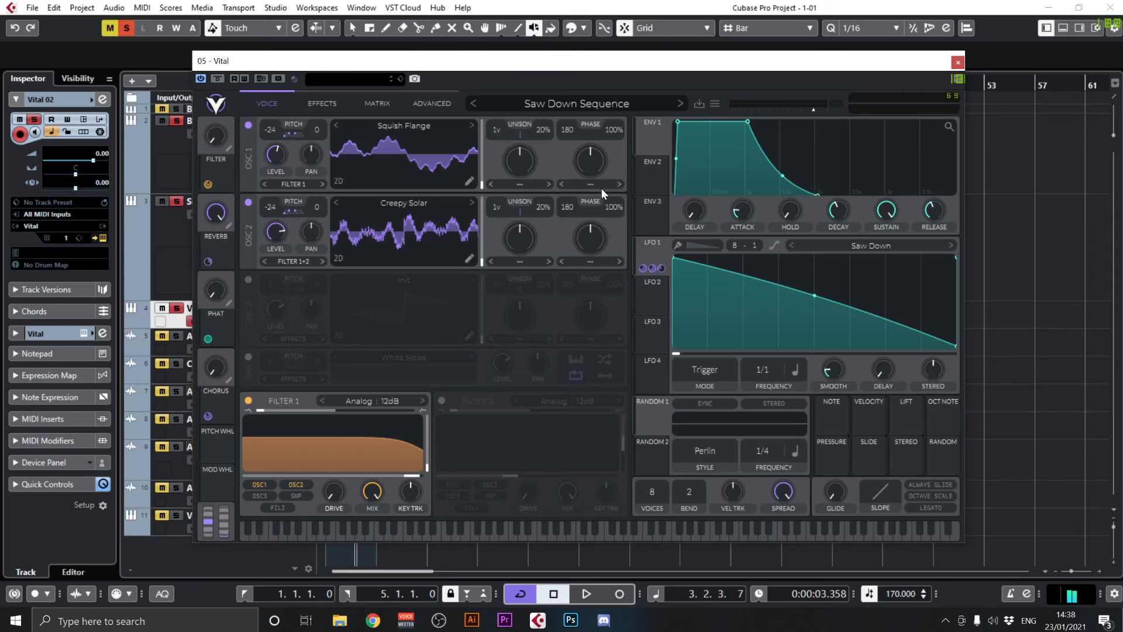
Save the preset again with the style Sequence and the comment "Minor Third and Tritonus"
click(694, 109)
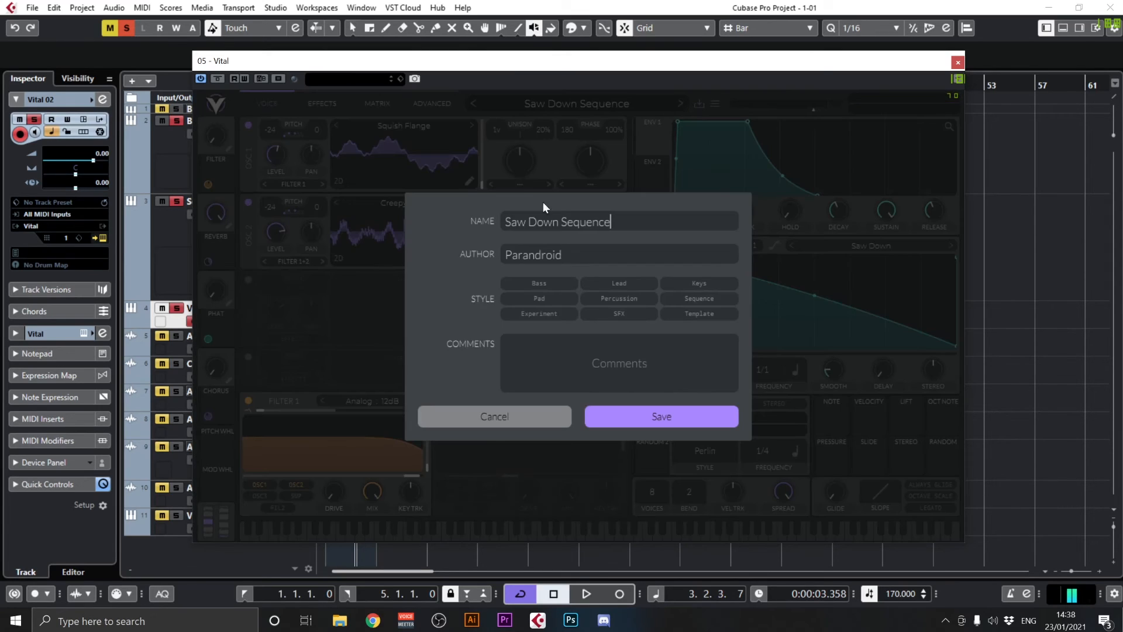
click(696, 299)
click(650, 359)
text(Minor Third and Tritonus)
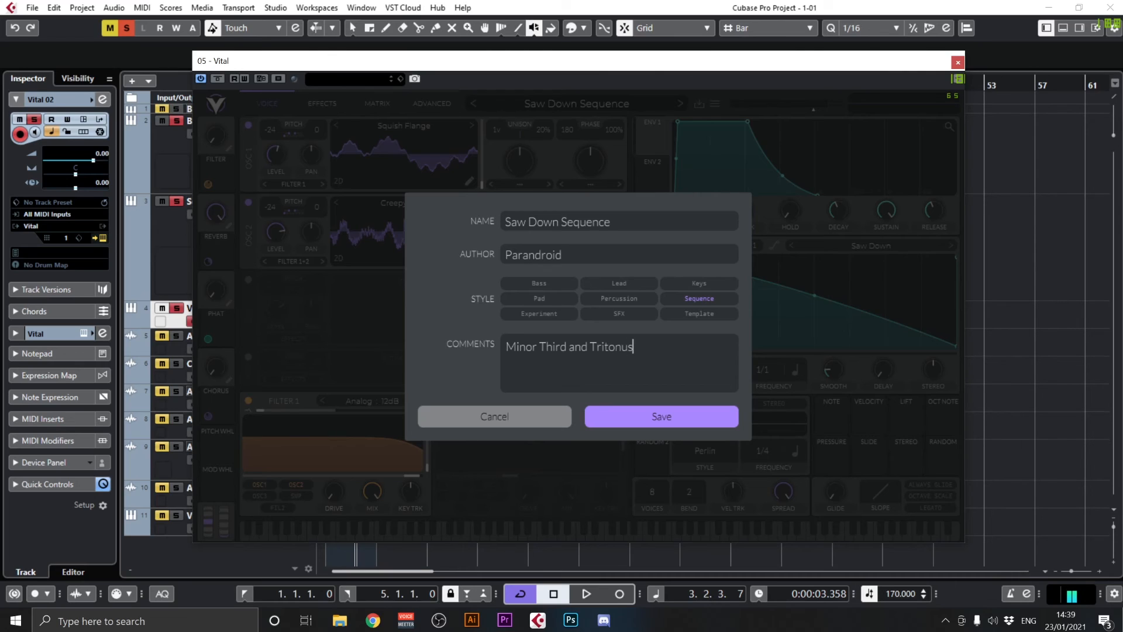
click(695, 426)
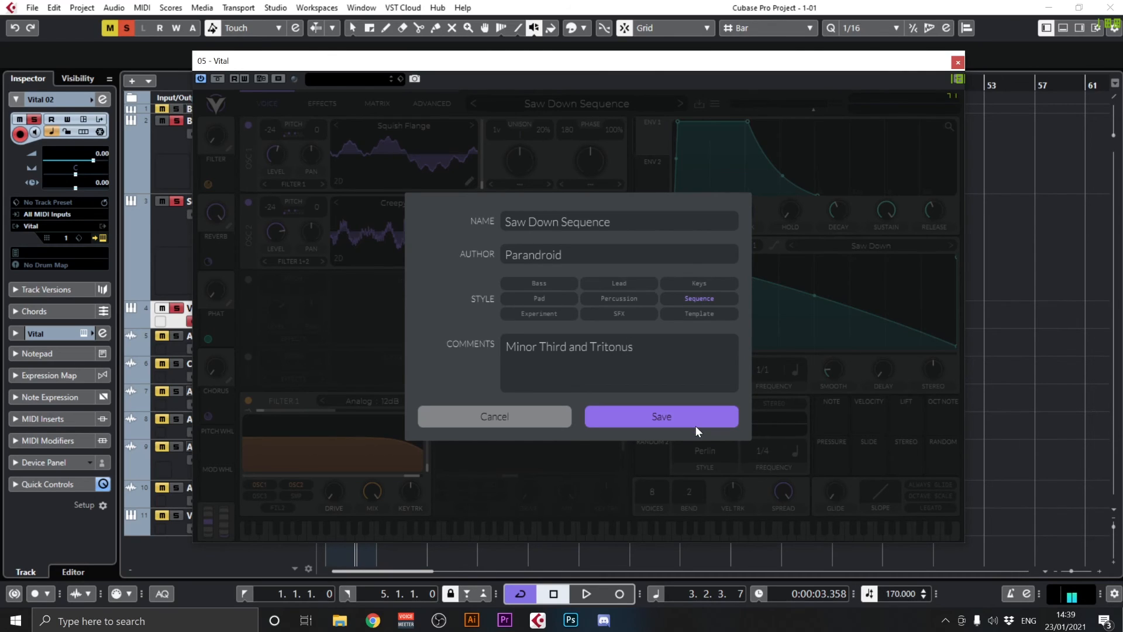
click(616, 341)
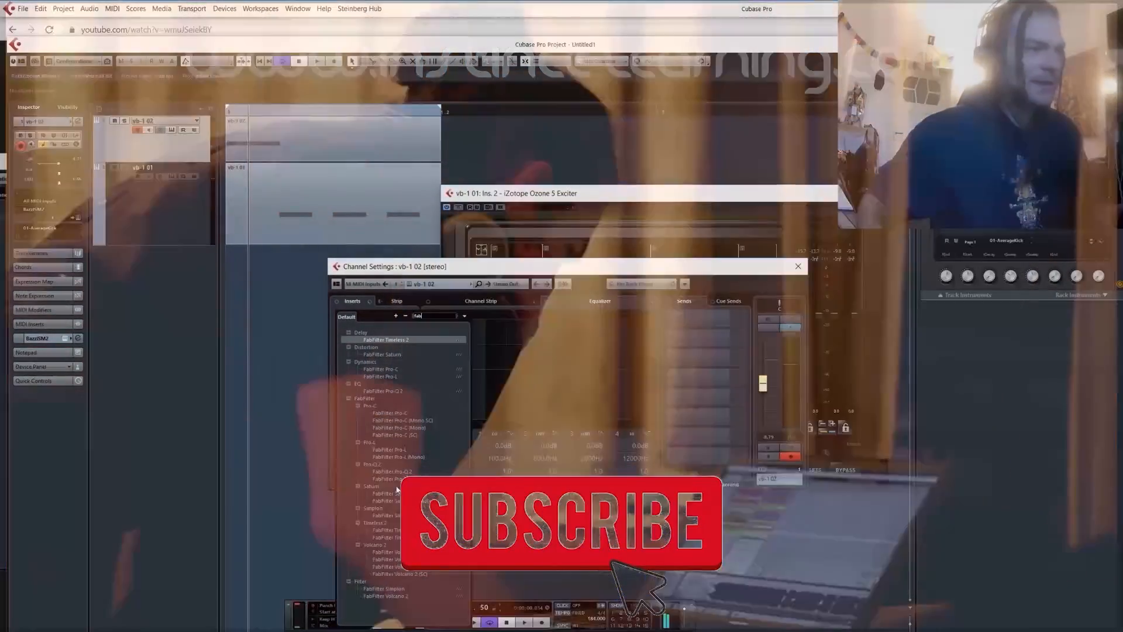
click(391, 471)
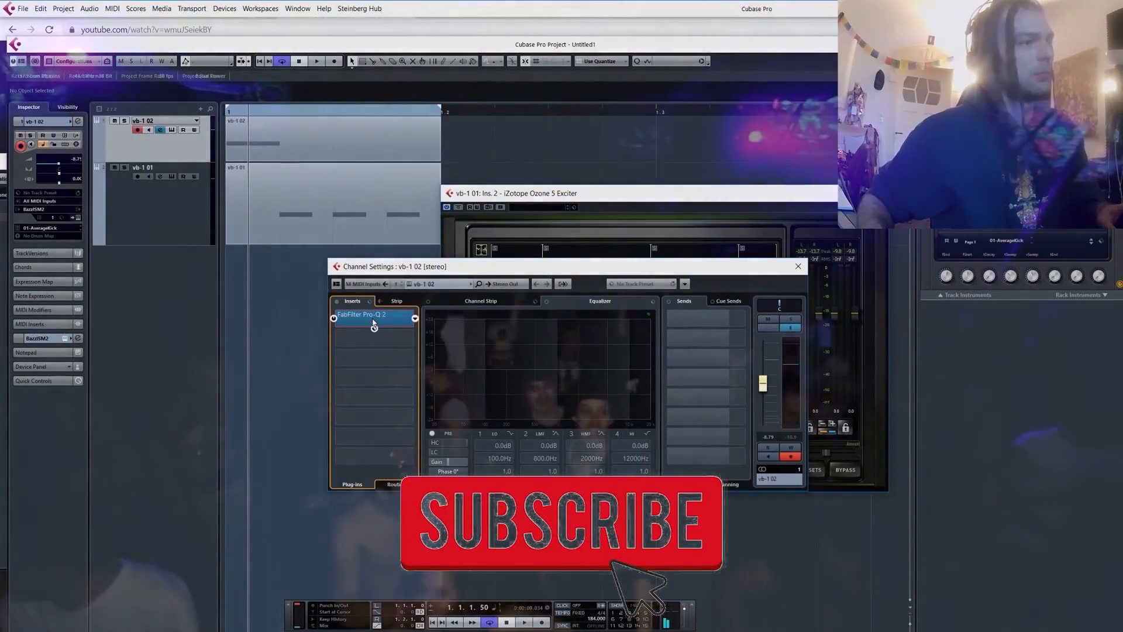
click(373, 314)
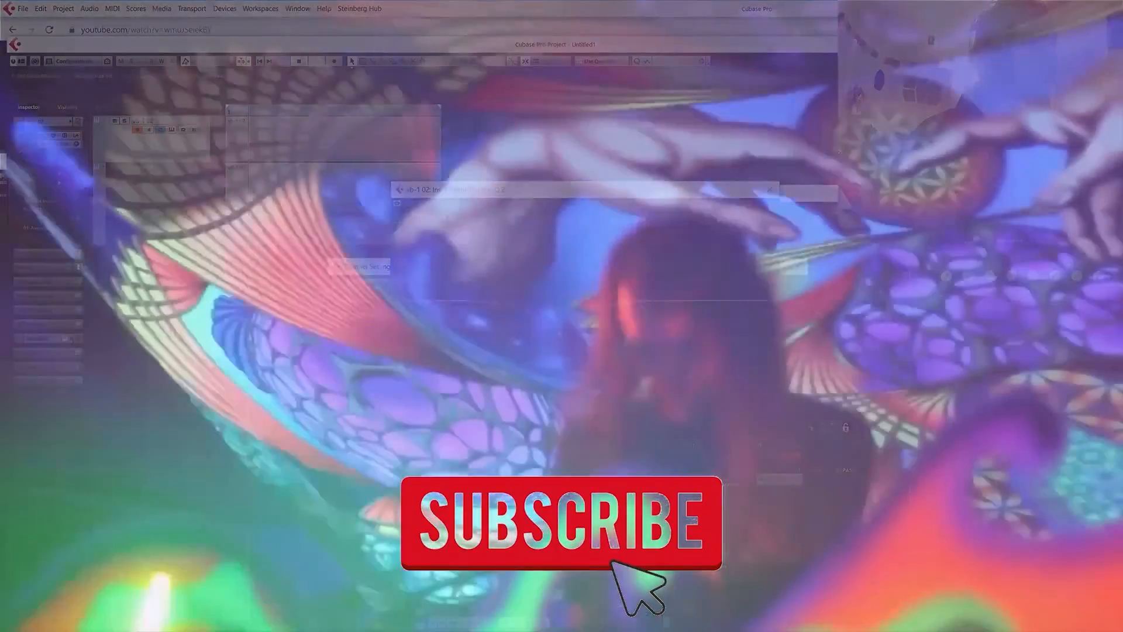